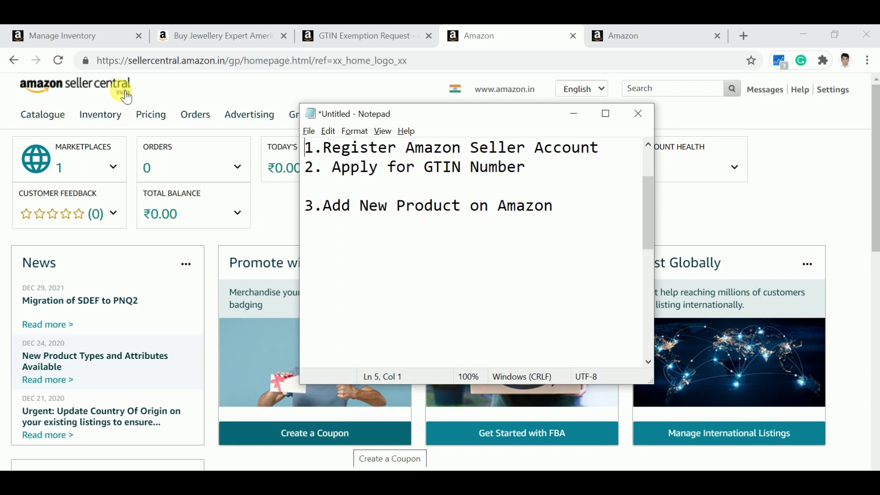
# From the seller home page, go to Add Products and start adding a product not sold on Amazon.
pyautogui.click(55, 92)
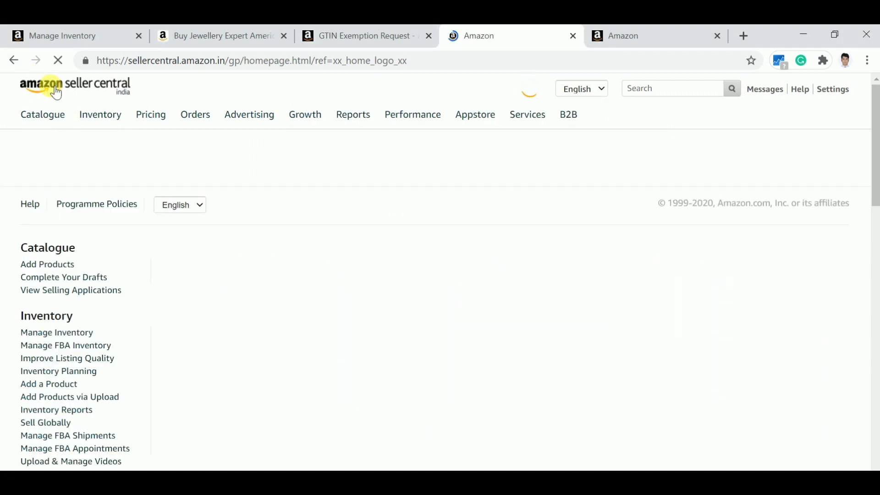
pyautogui.moveTo(43, 116)
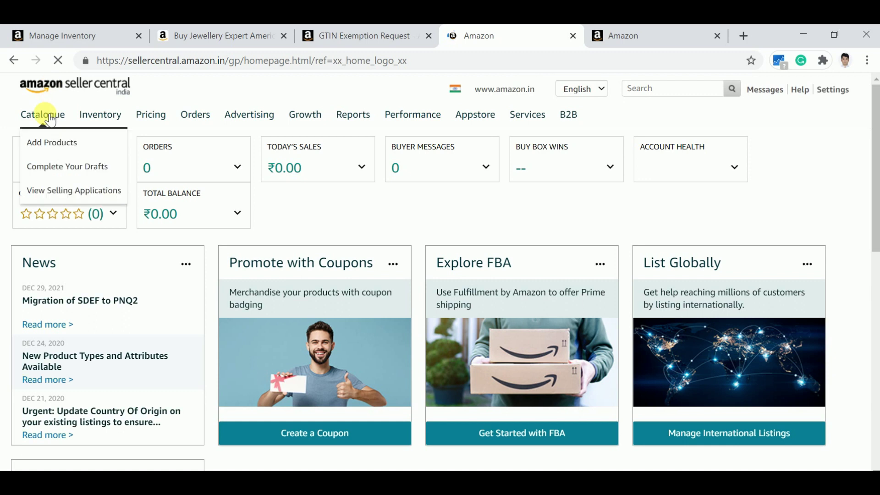
pyautogui.click(54, 144)
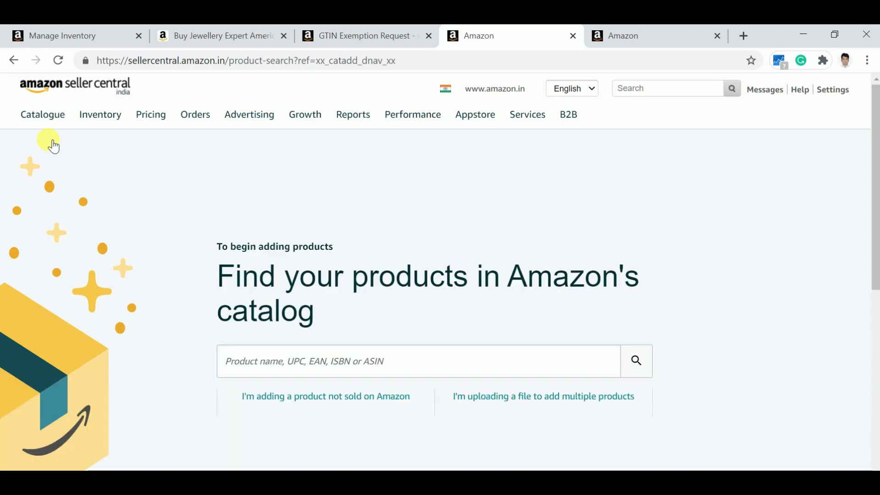
pyautogui.scroll(-2, 408, 215)
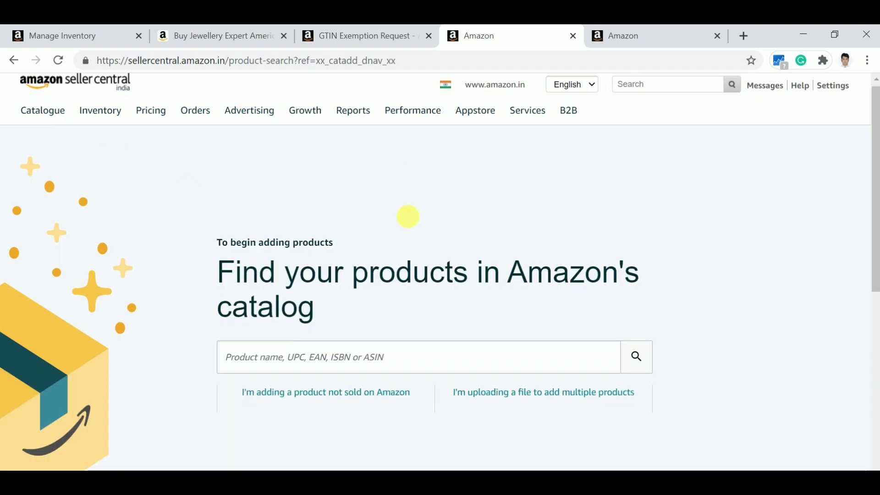
pyautogui.scroll(-2, 412, 225)
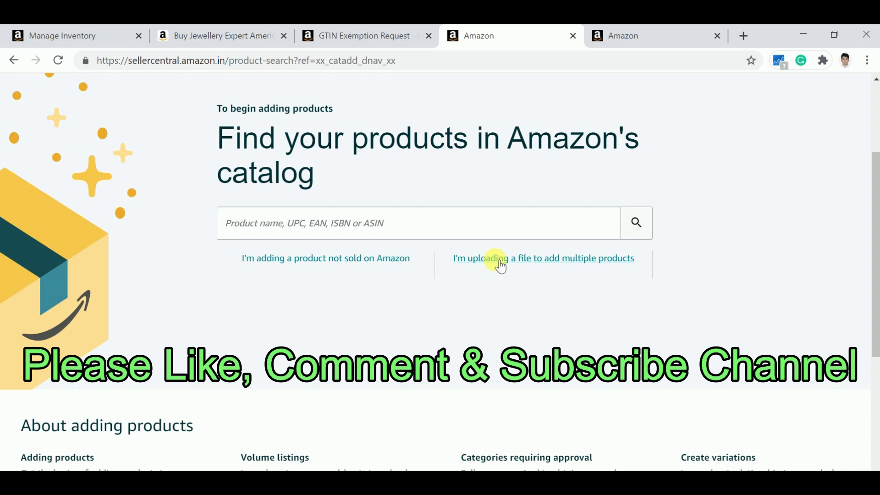
pyautogui.click(283, 262)
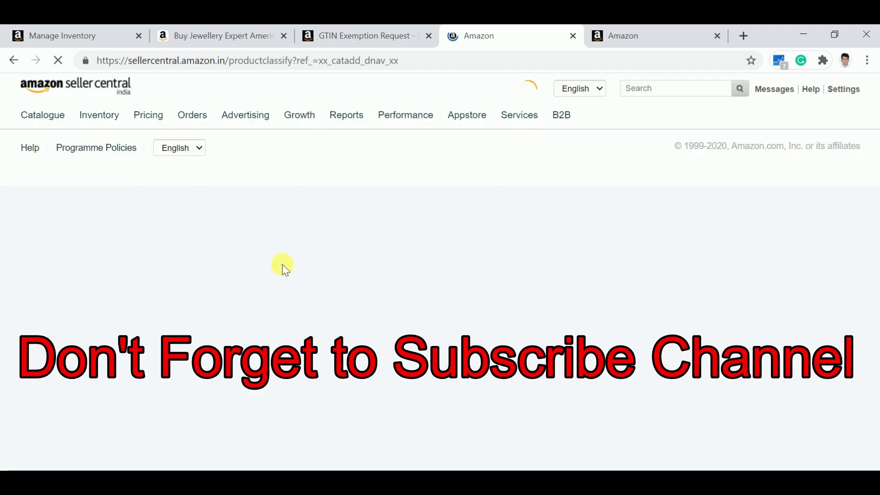
# Find the Jewellery category in the product category browser and open its subcategories.
pyautogui.scroll(-2, 189, 285)
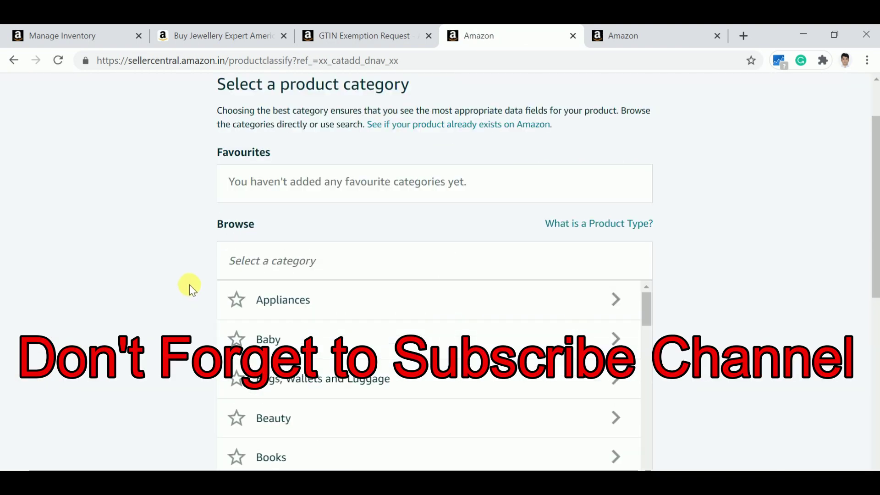
pyautogui.scroll(-4, 189, 285)
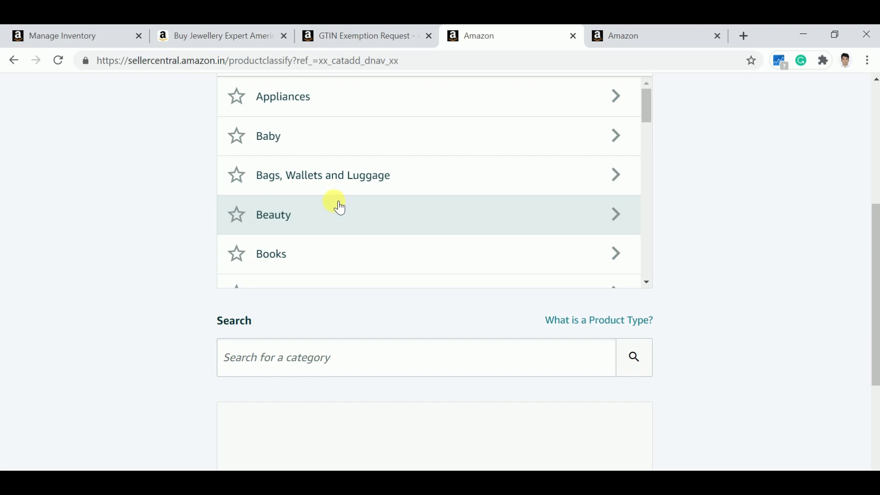
pyautogui.scroll(-5, 341, 205)
pyautogui.scroll(-6, 343, 204)
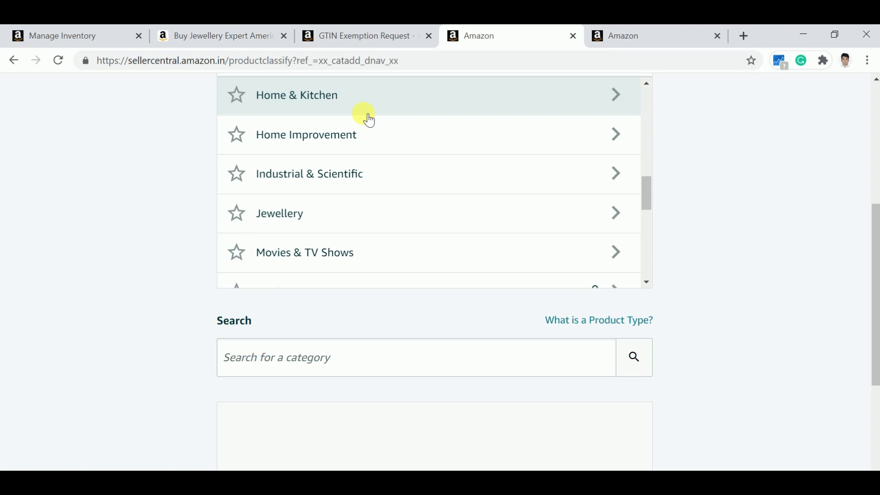
pyautogui.click(339, 215)
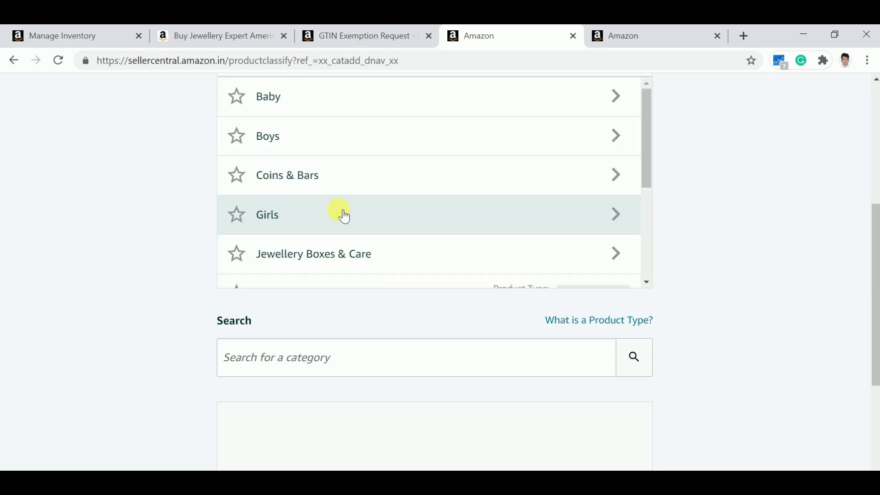
# Open the Women subcategory under Jewellery.
pyautogui.scroll(3, 367, 208)
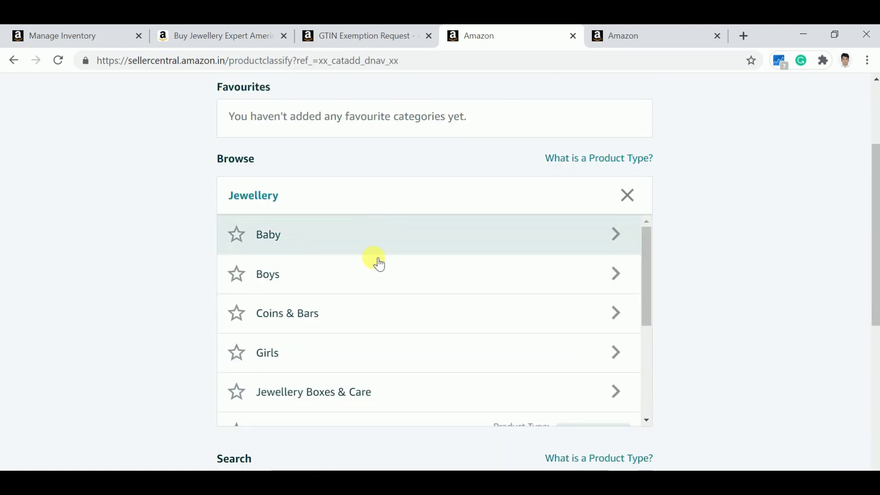
pyautogui.scroll(-2, 726, 320)
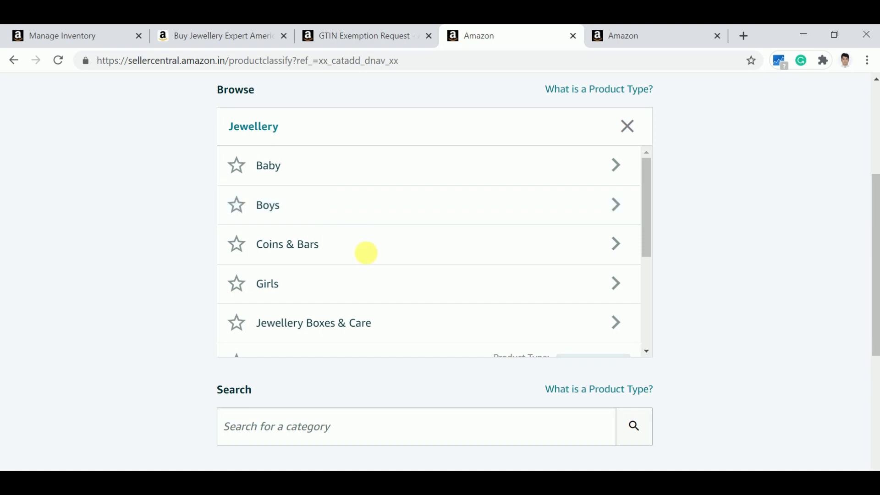
pyautogui.scroll(-5, 365, 251)
pyautogui.scroll(-2, 367, 264)
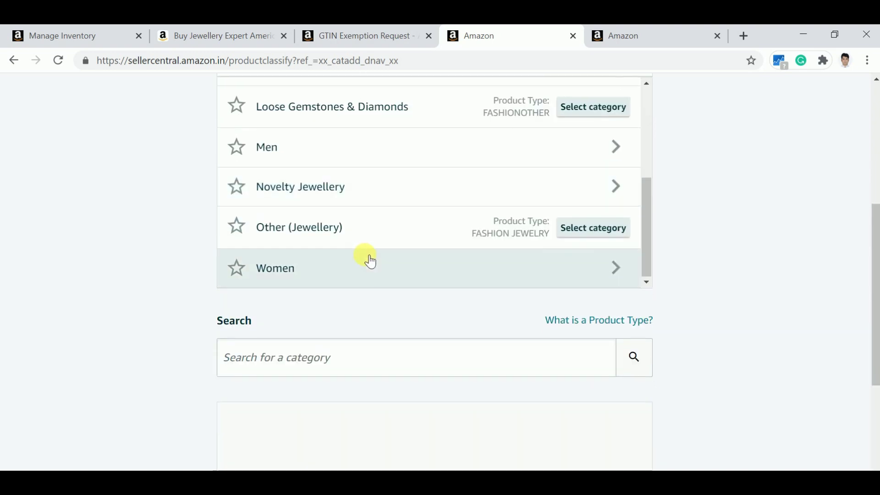
pyautogui.click(362, 273)
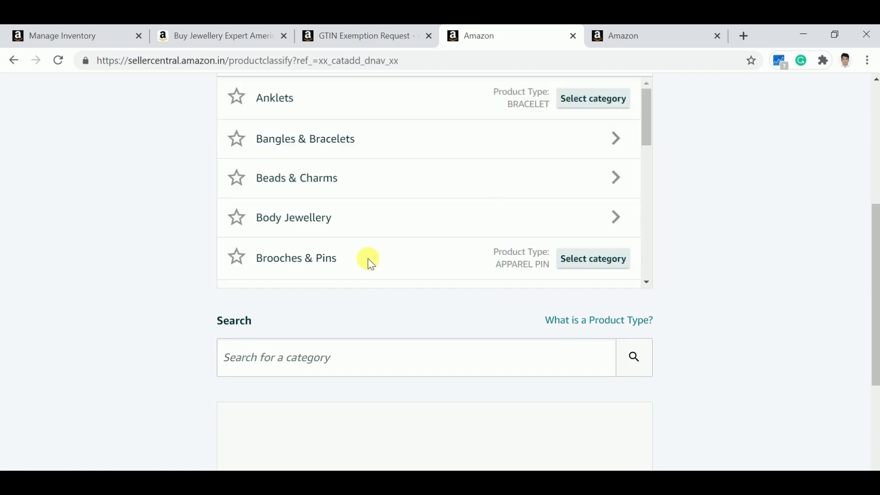
# Choose Jewellery Sets as the product category under Jewellery > Women and turn on Advanced View for the listing form.
pyautogui.scroll(3, 431, 219)
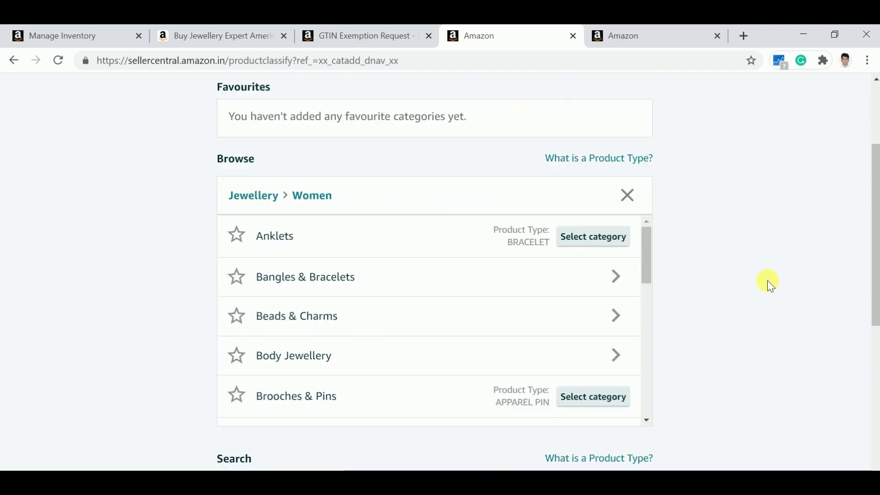
pyautogui.scroll(-2, 756, 282)
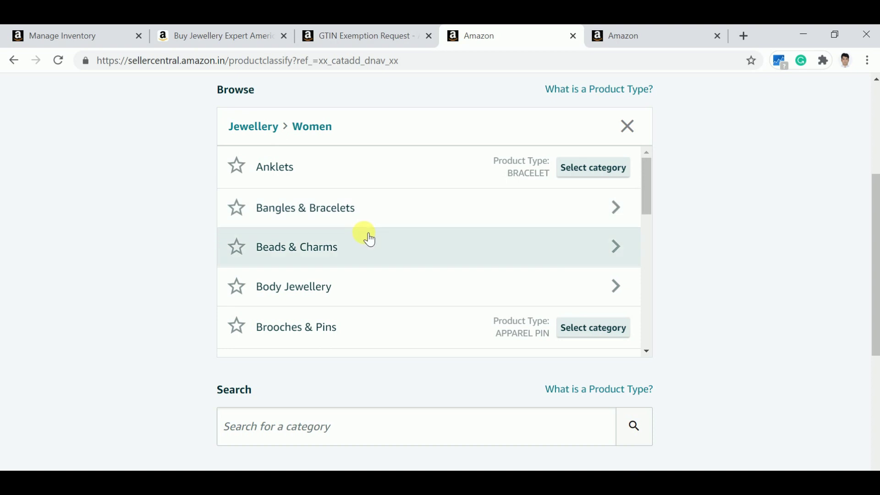
pyautogui.scroll(-2, 370, 239)
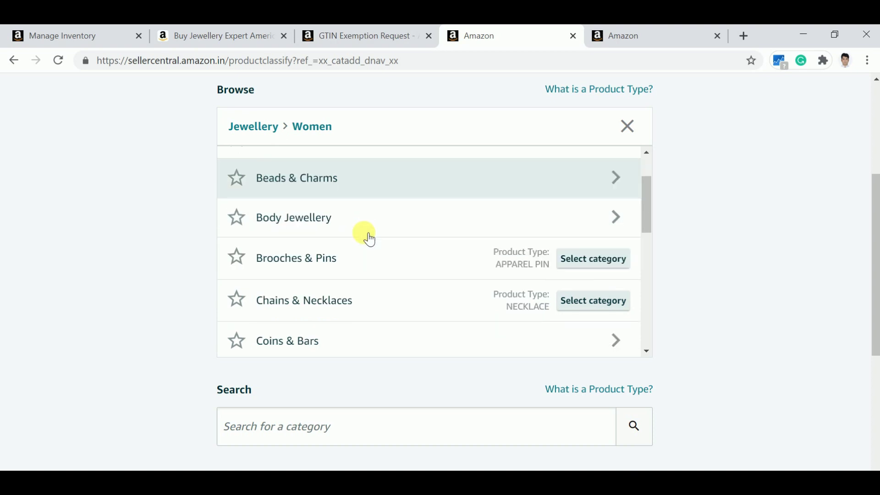
pyautogui.scroll(-1, 365, 235)
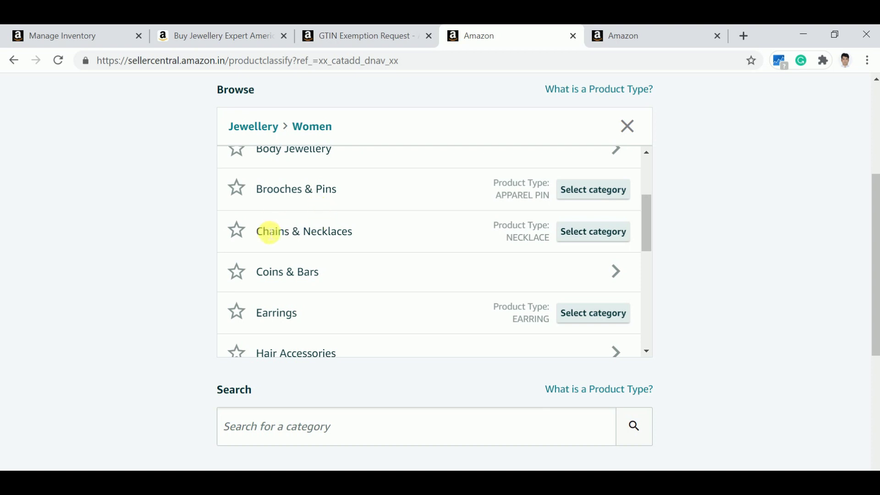
pyautogui.scroll(-1, 338, 291)
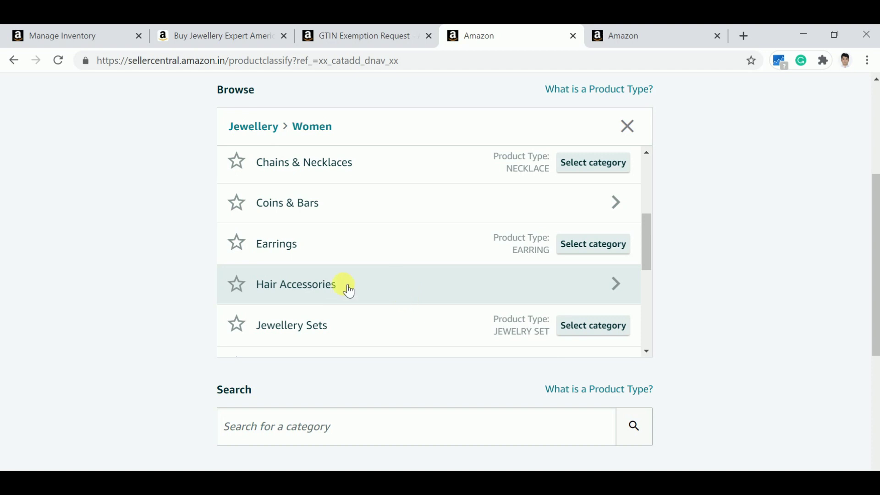
pyautogui.scroll(-2, 376, 293)
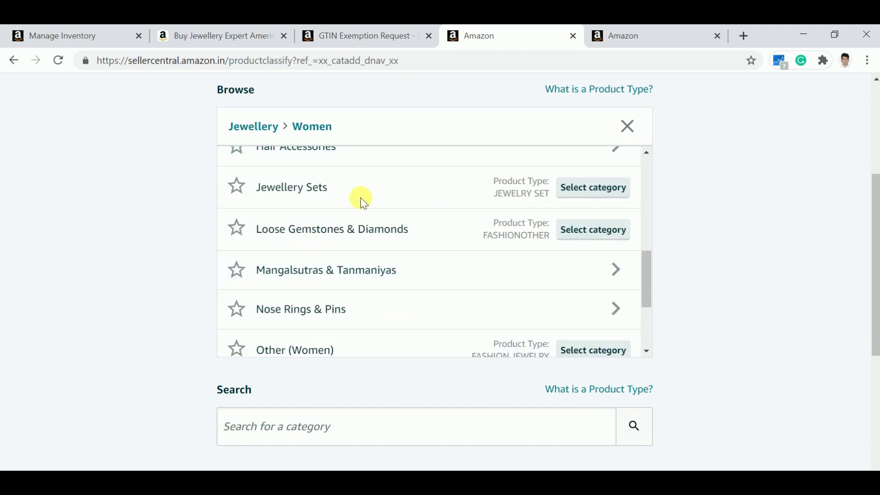
pyautogui.click(582, 196)
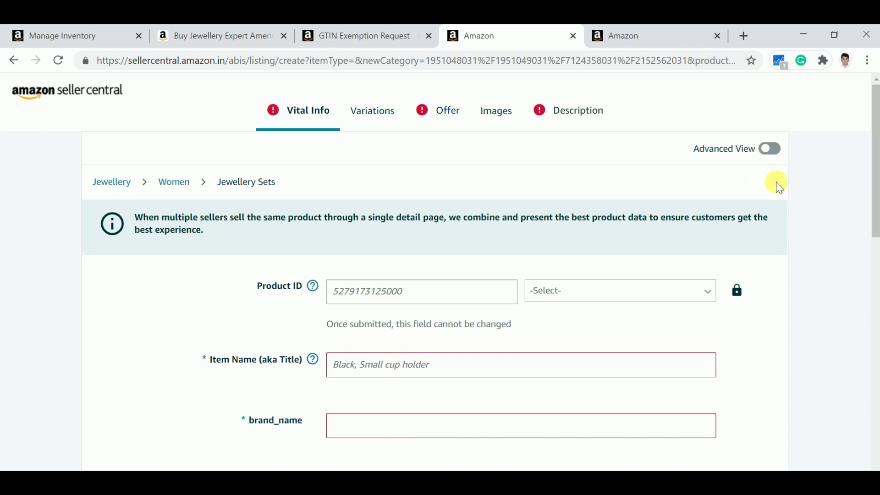
pyautogui.click(774, 149)
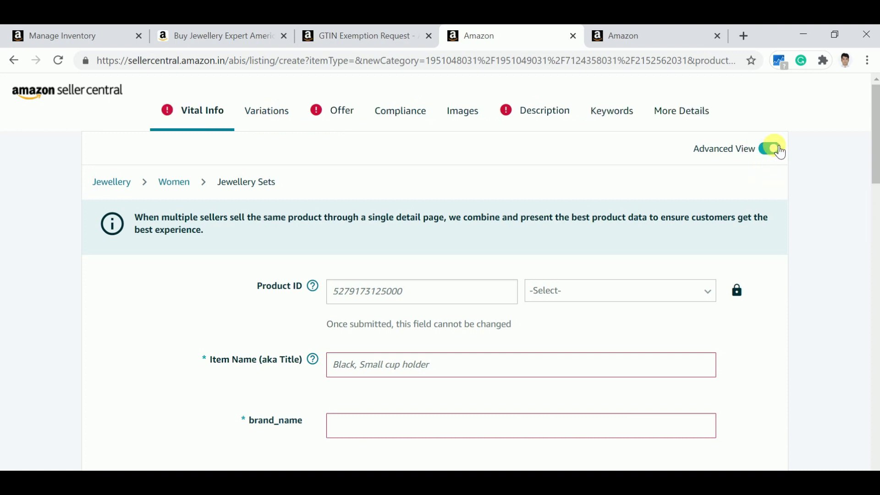
# Set the item name of the listing to "Jewellery Expert Pearls Necklace for Women".
pyautogui.scroll(-1, 290, 232)
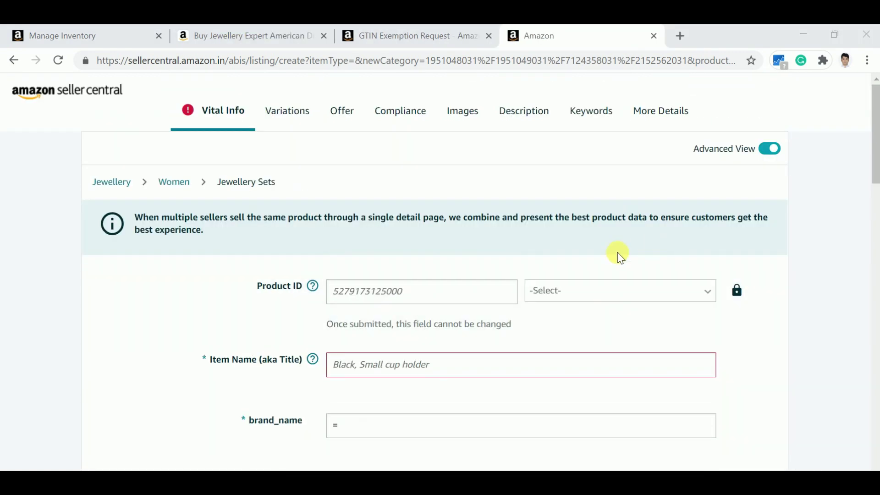
pyautogui.scroll(-1, 647, 248)
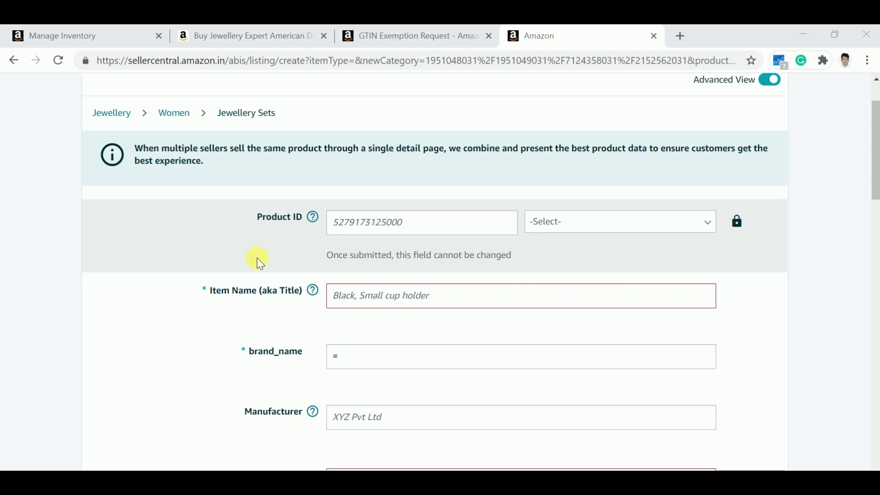
pyautogui.scroll(-1, 312, 252)
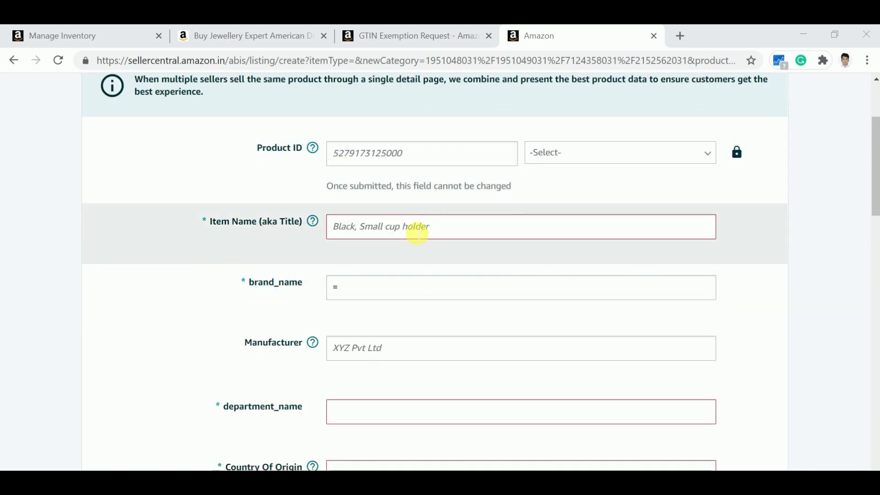
pyautogui.click(417, 227)
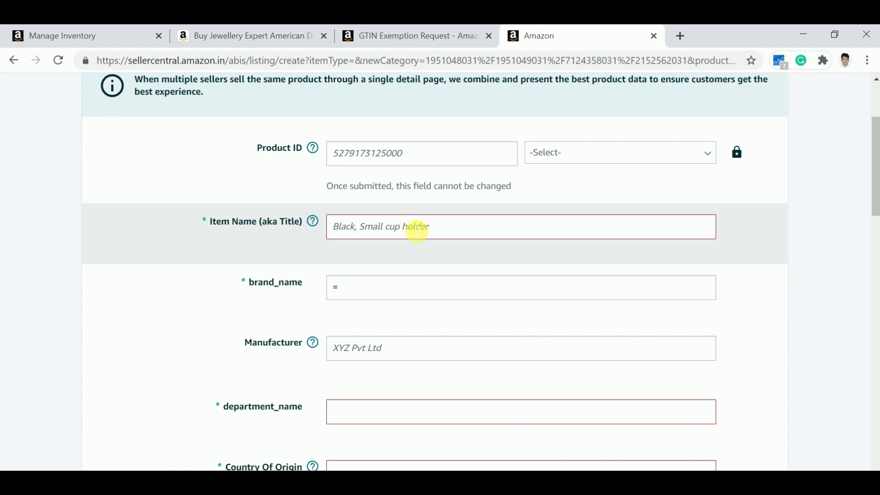
pyautogui.write('Jeweller')
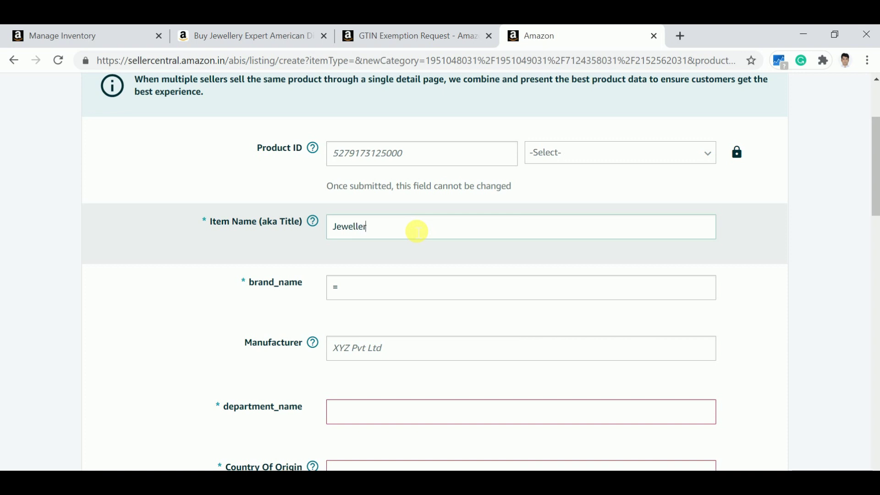
pyautogui.write('y Expert Pearls')
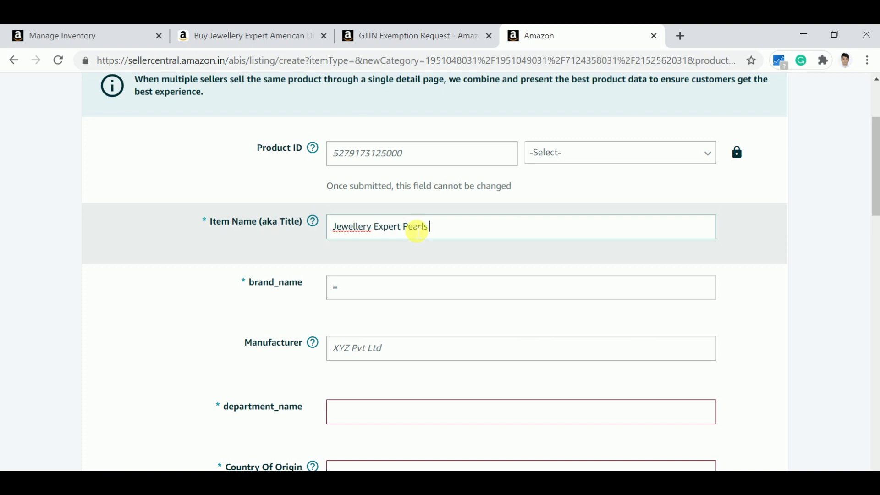
pyautogui.write(' Necklace for Women')
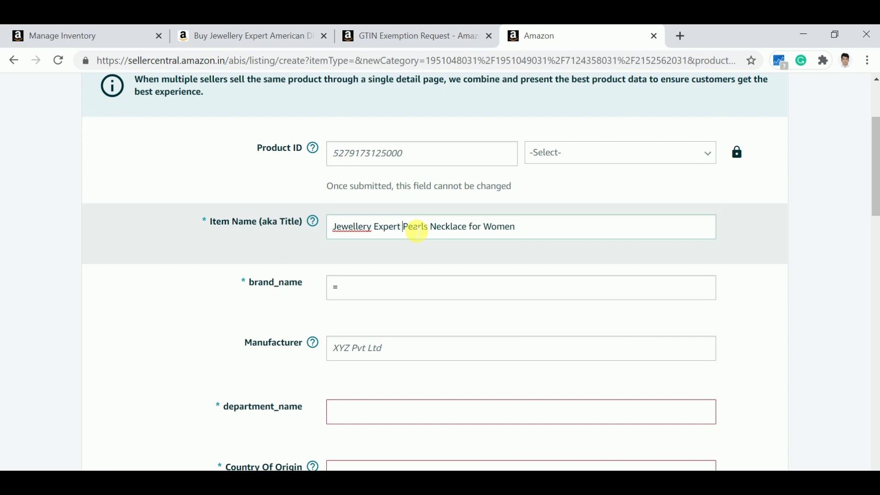
pyautogui.hotkey('shift', 'Right')
pyautogui.hotkey('shift', 'Right')
pyautogui.hotkey('shift', 'Right')
pyautogui.hotkey('shift', 'Right')
pyautogui.hotkey('shift', 'Right')
pyautogui.hotkey('shift', 'Right')
pyautogui.hotkey('shift', 'Right')
pyautogui.hotkey('shift', 'Right')
pyautogui.hotkey('shift', 'Right')
pyautogui.hotkey('shift', 'Right')
pyautogui.hotkey('shift', 'Right')
pyautogui.hotkey('shift', 'Right')
pyautogui.hotkey('shift', 'Right')
pyautogui.hotkey('shift', 'Right')
pyautogui.hotkey('shift', 'Right')
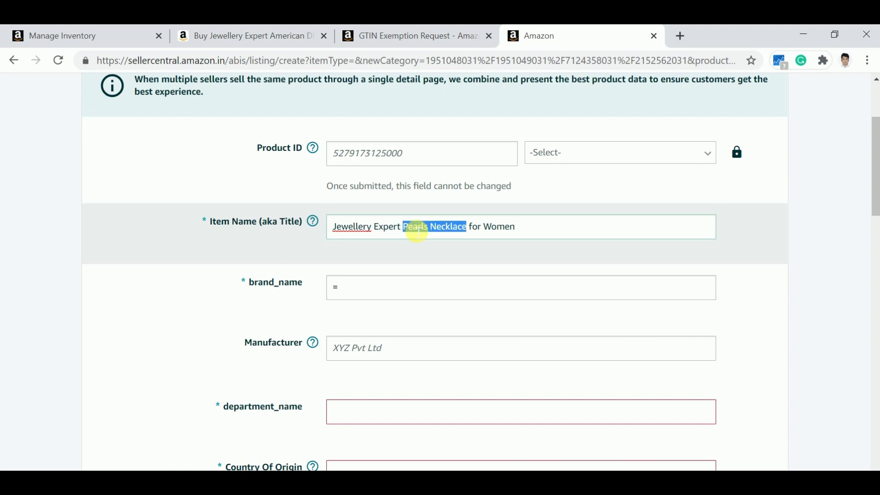
pyautogui.press('Right')
pyautogui.press('Right')
pyautogui.press('Right')
pyautogui.press('Right')
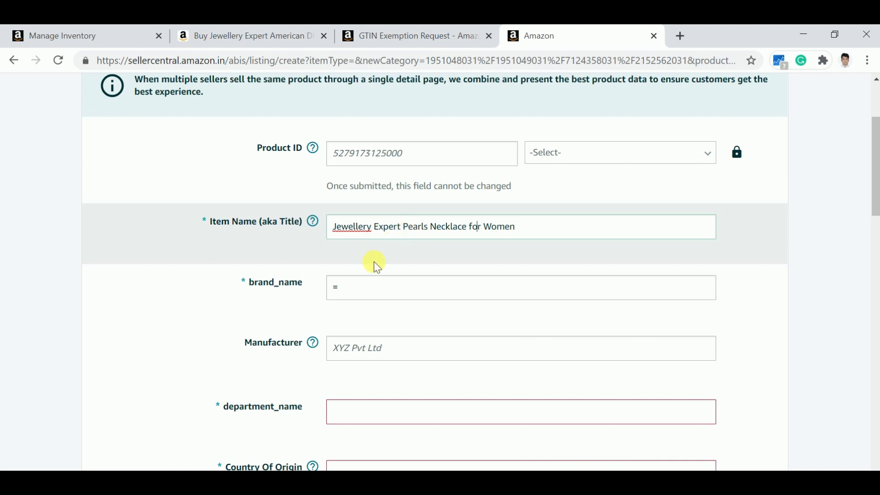
# Replace the brand name with "Jewellery Expert".
pyautogui.click(380, 289)
pyautogui.press('BackSpace')
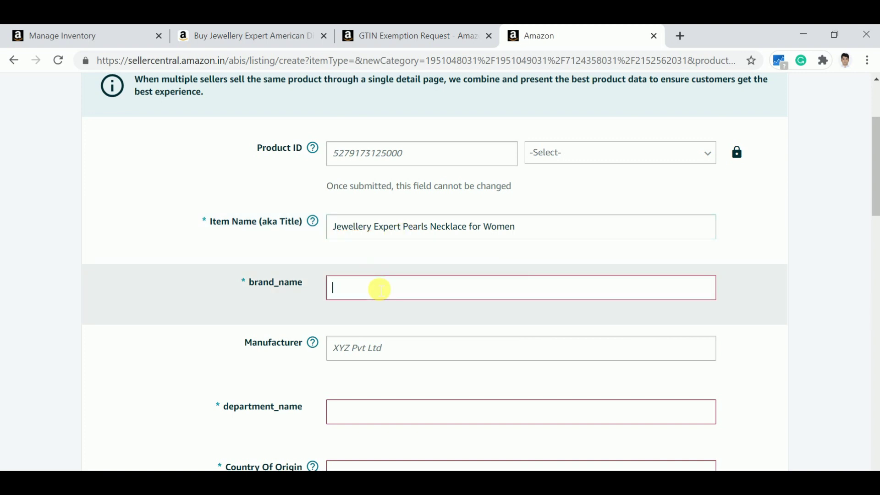
pyautogui.write('Jewelle')
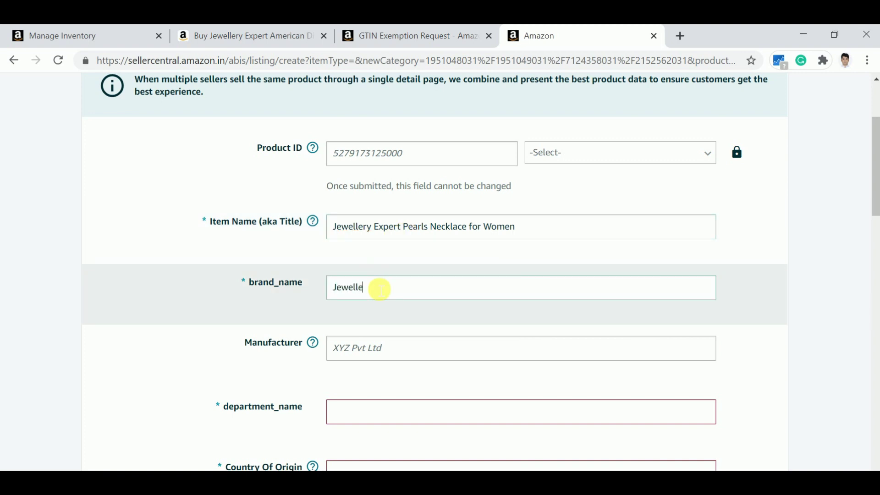
pyautogui.write('ry Expert')
pyautogui.press('Tab')
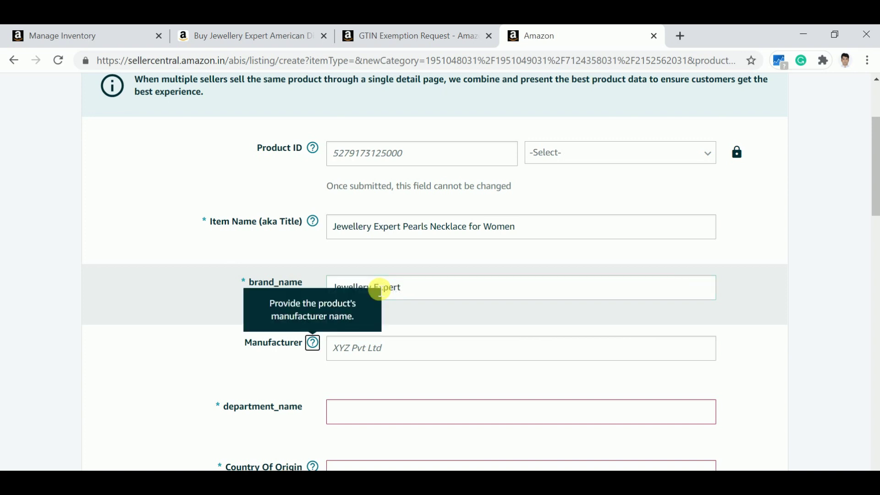
# Set the listing's manufacturer to "Jewellery Expert" and the department name to womens.
pyautogui.click(474, 351)
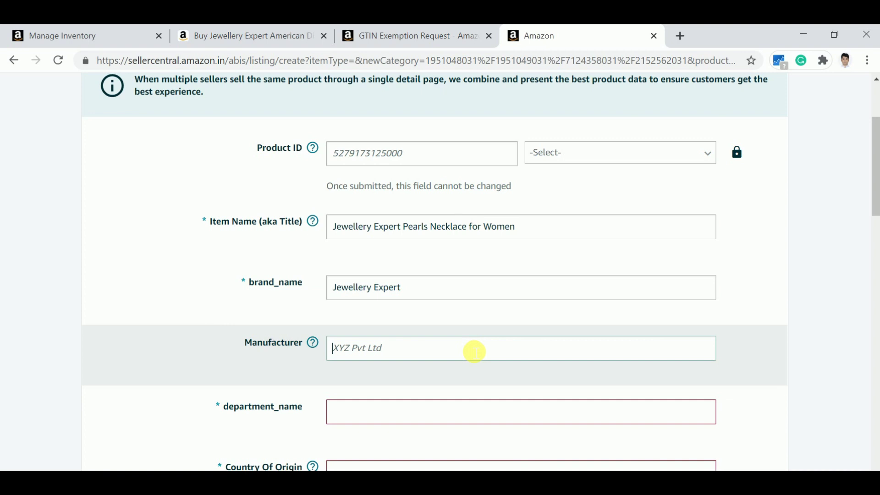
pyautogui.write('Jewellery Expert')
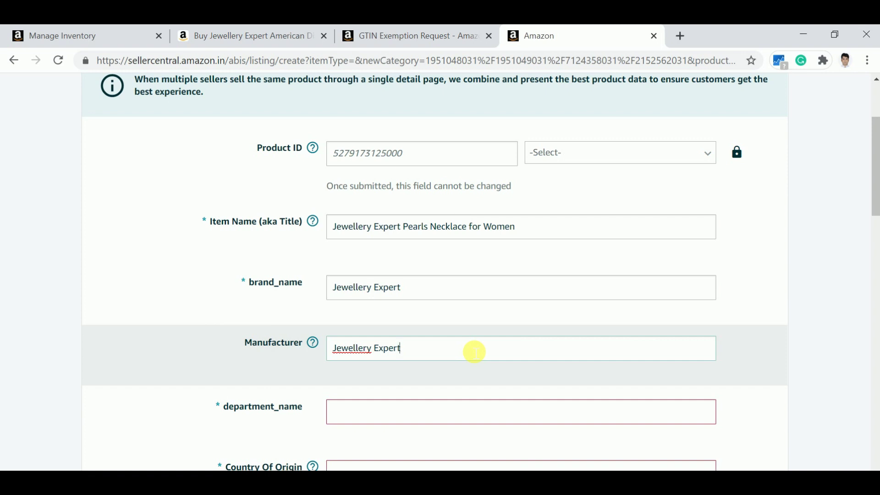
pyautogui.press('Tab')
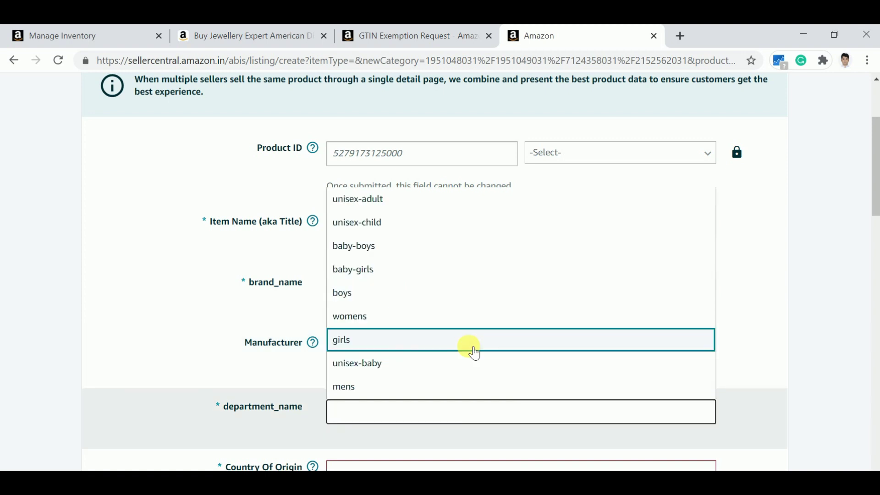
pyautogui.click(399, 316)
# Set the Country Of Origin of the listing to India.
pyautogui.scroll(-5, 454, 361)
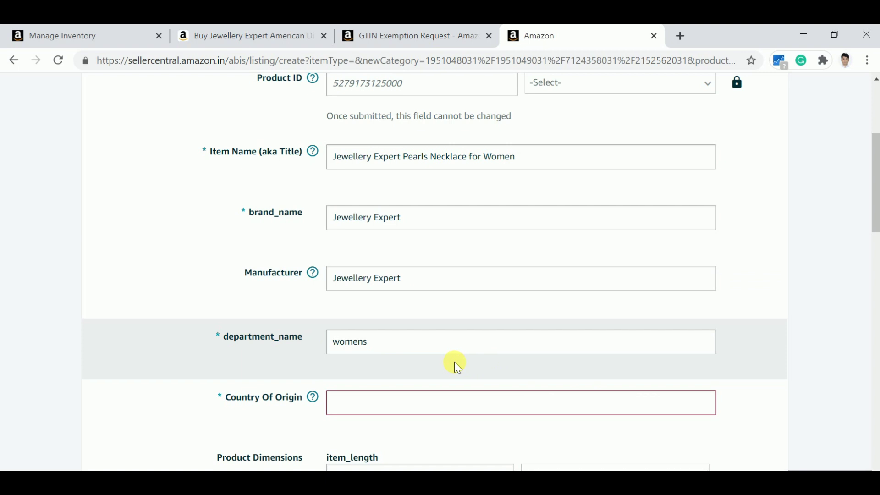
pyautogui.click(367, 270)
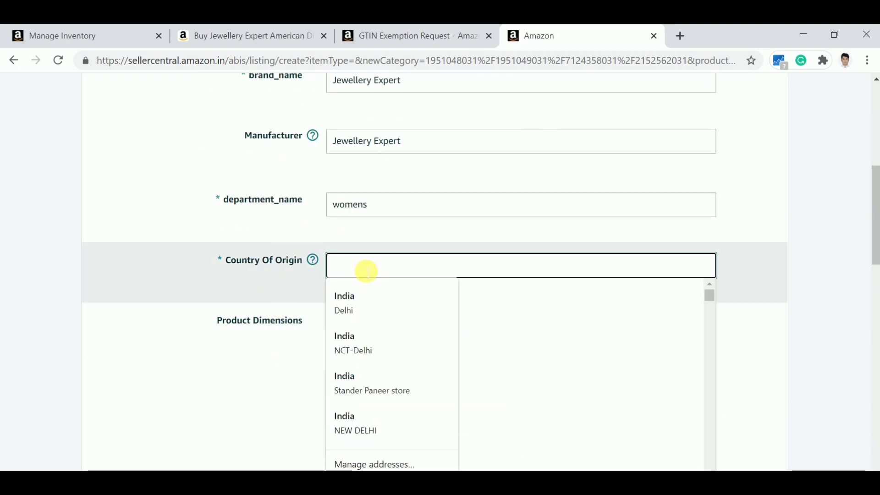
pyautogui.click(386, 299)
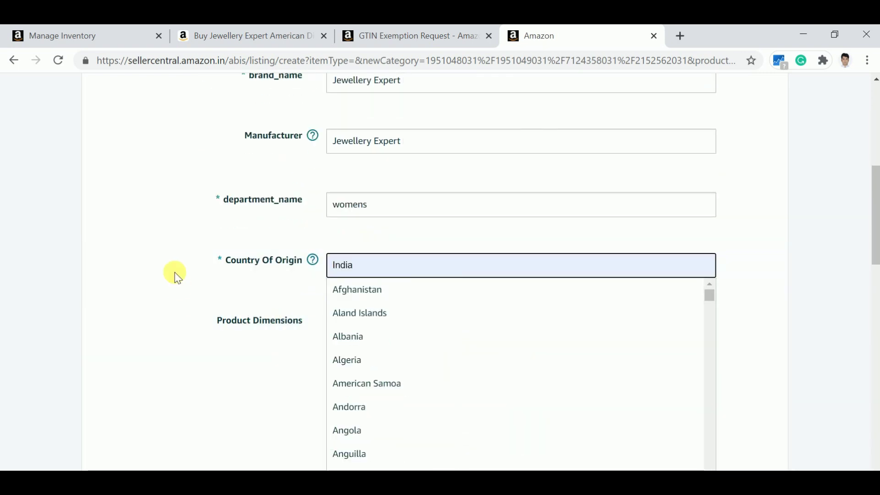
# Enter 17 as the item length in the product dimensions and try to choose its unit.
pyautogui.scroll(-1, 458, 316)
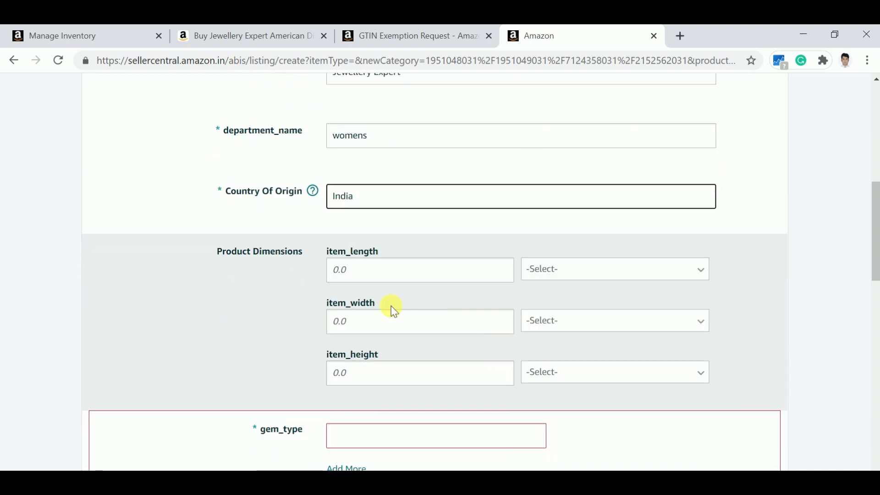
pyautogui.click(393, 276)
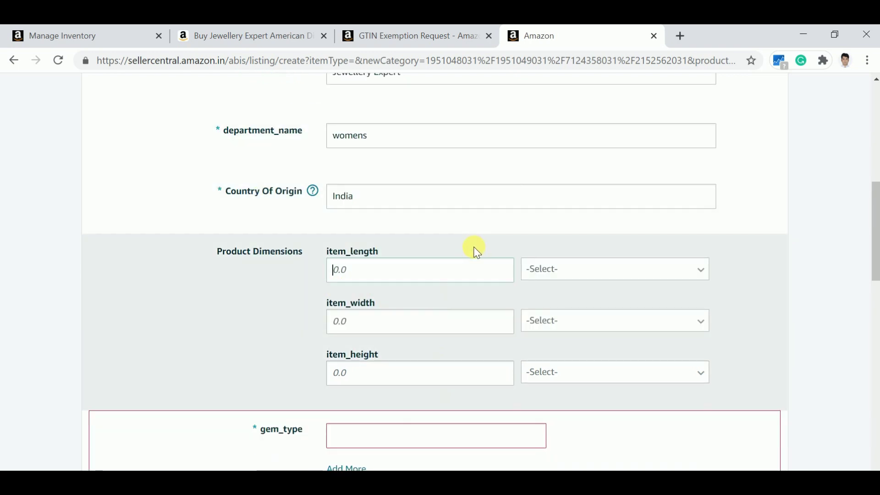
pyautogui.write('17')
pyautogui.press('Tab')
pyautogui.hotkey('alt', 'Down')
pyautogui.press('Down')
pyautogui.press('Down')
pyautogui.press('Down')
pyautogui.press('Down')
pyautogui.press('Down')
pyautogui.press('Down')
pyautogui.press('Down')
pyautogui.press('Down')
pyautogui.press('Down')
pyautogui.press('Down')
pyautogui.press('Down')
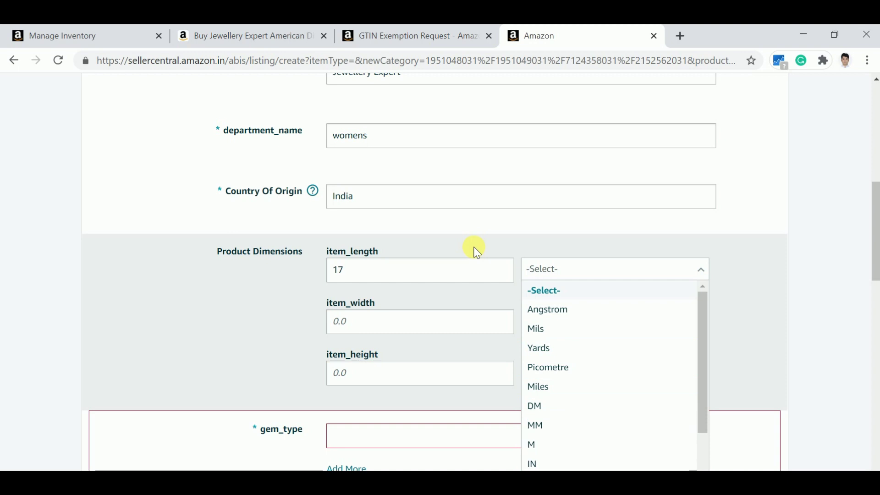
pyautogui.press('Up')
pyautogui.press('Up')
pyautogui.press('Tab')
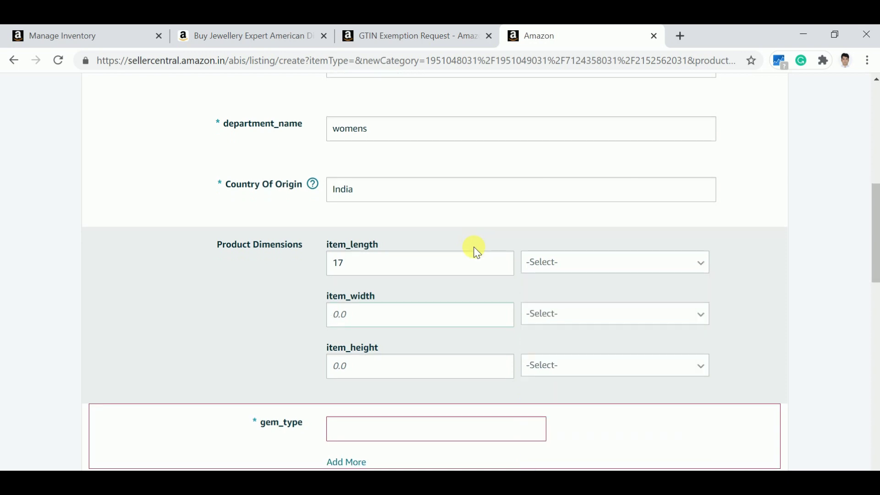
# Enter 15 as the item width in the product dimensions and try to choose IN as its unit.
pyautogui.write('15')
pyautogui.press('Tab')
pyautogui.hotkey('alt', 'Down')
pyautogui.press('Down')
pyautogui.press('Down')
pyautogui.press('Down')
pyautogui.press('Down')
pyautogui.press('Down')
pyautogui.press('Down')
pyautogui.press('Down')
pyautogui.press('Down')
pyautogui.press('Down')
pyautogui.press('Down')
pyautogui.press('Down')
pyautogui.press('Down')
pyautogui.press('Down')
pyautogui.press('Down')
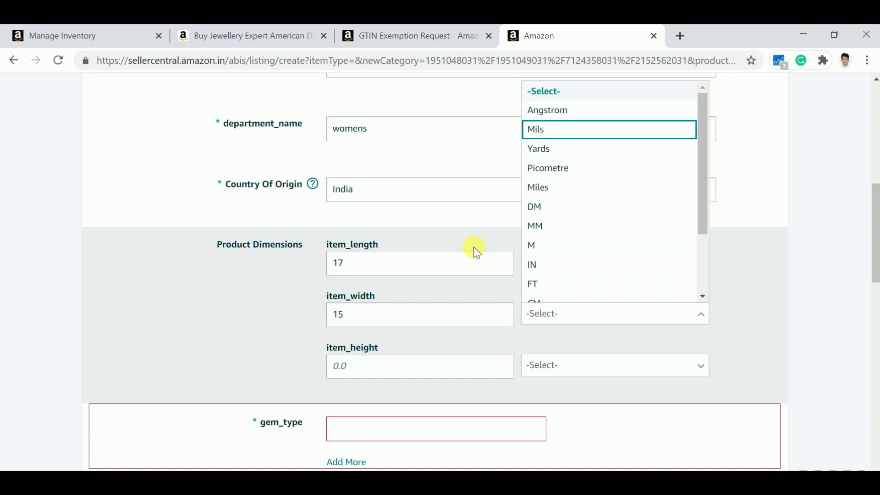
pyautogui.press('Up')
pyautogui.press('Up')
pyautogui.press('Up')
pyautogui.press('Up')
pyautogui.press('Up')
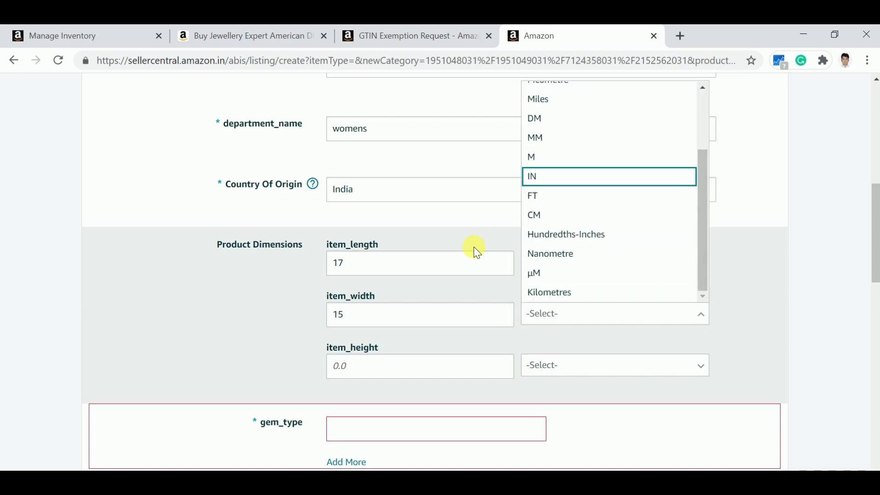
pyautogui.press('Tab')
# Enter 8 as the item height in the product dimensions and try to choose its unit.
pyautogui.write('8')
pyautogui.press('Tab')
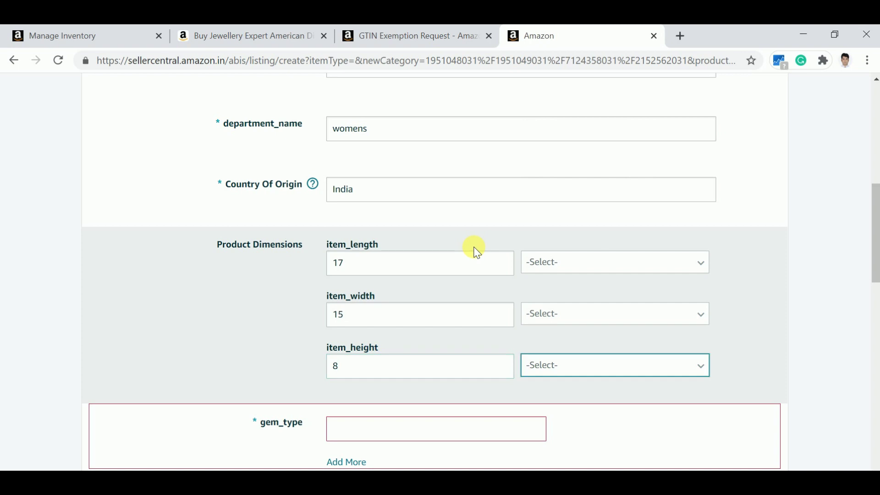
pyautogui.hotkey('alt', 'Down')
pyautogui.press('Down')
pyautogui.press('Down')
pyautogui.press('Down')
pyautogui.press('Down')
pyautogui.press('Down')
pyautogui.press('Down')
pyautogui.press('Down')
pyautogui.press('Down')
pyautogui.press('Down')
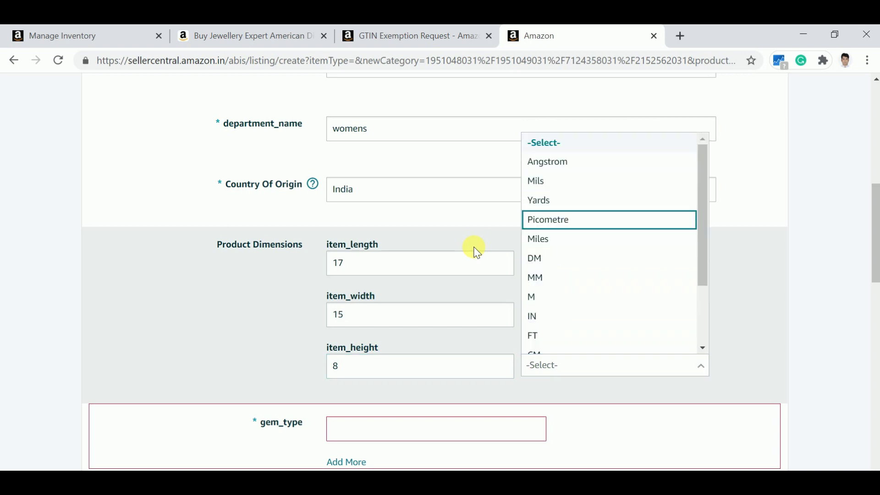
pyautogui.press('Tab')
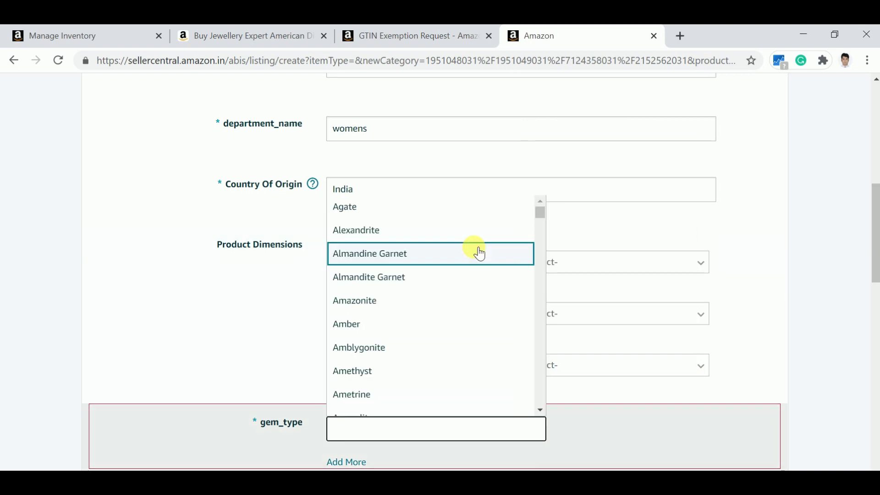
# Find Pearl among the gem types and set it as the listing's gem type.
pyautogui.scroll(-10, 402, 279)
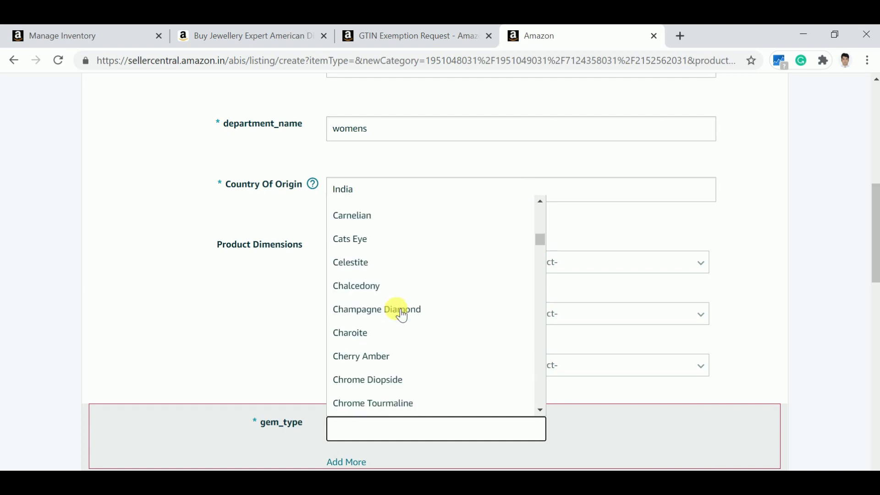
pyautogui.scroll(-6, 401, 316)
pyautogui.write('p')
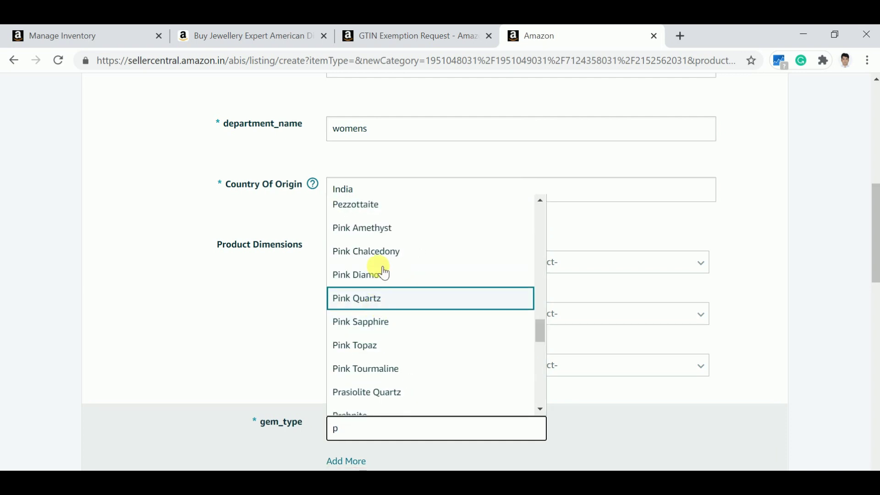
pyautogui.scroll(-3, 398, 321)
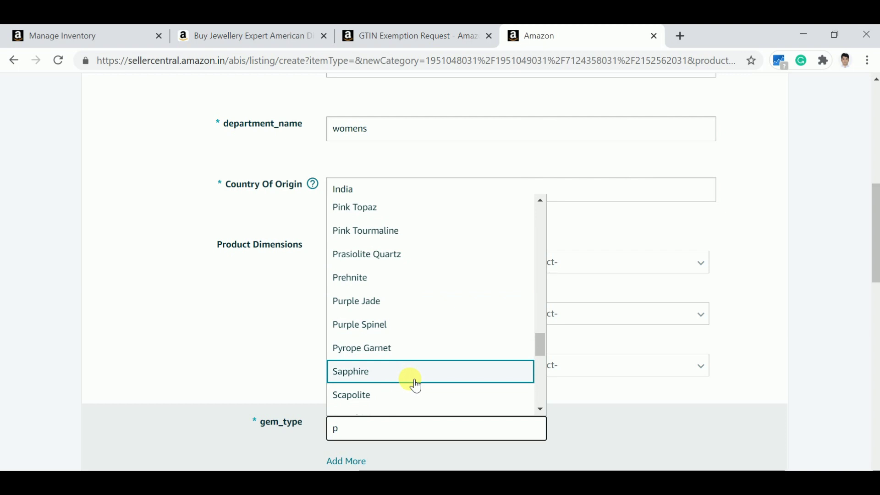
pyautogui.scroll(-3, 414, 366)
pyautogui.scroll(15, 414, 357)
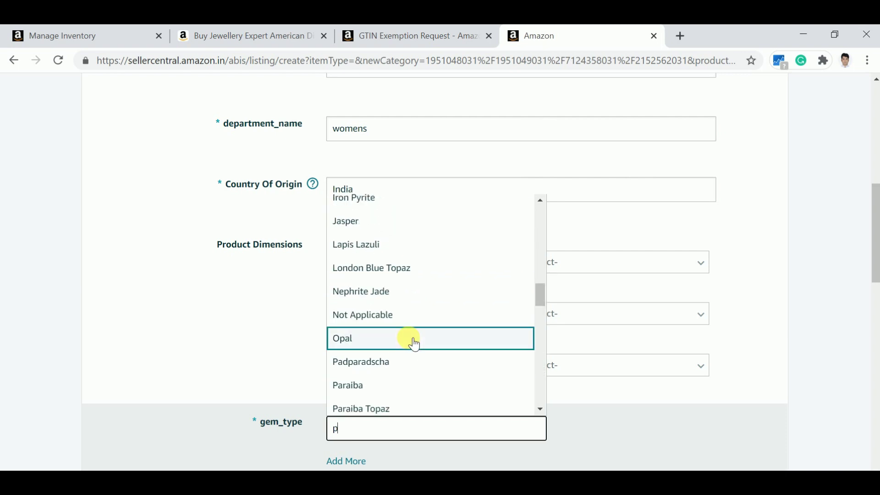
pyautogui.scroll(-4, 415, 348)
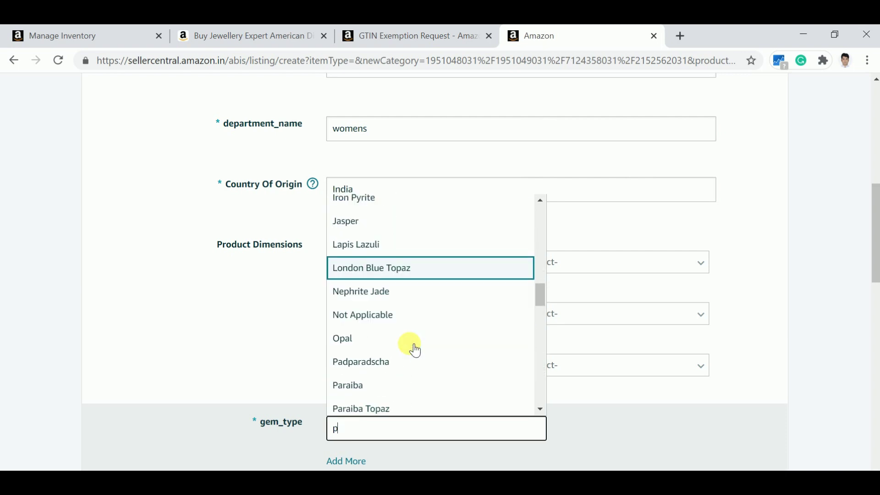
pyautogui.scroll(-2, 415, 351)
pyautogui.scroll(-5, 412, 350)
pyautogui.scroll(3, 408, 349)
pyautogui.click(372, 327)
pyautogui.scroll(-5, 624, 359)
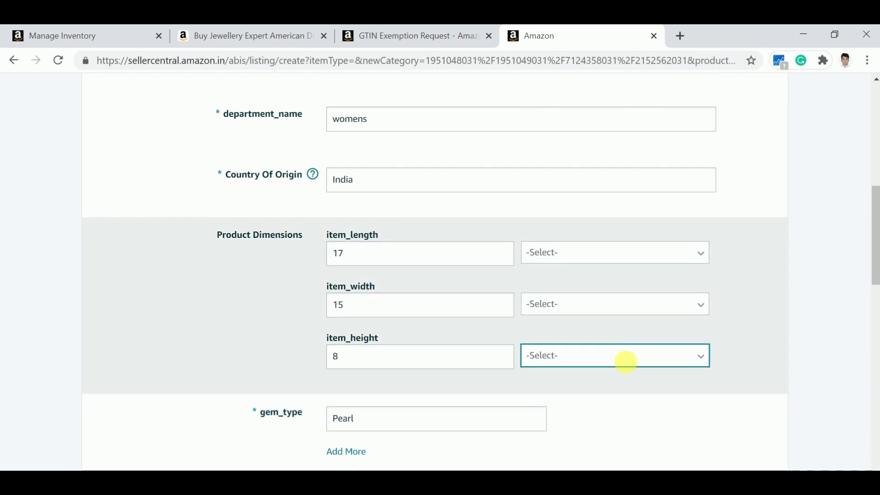
pyautogui.click(408, 297)
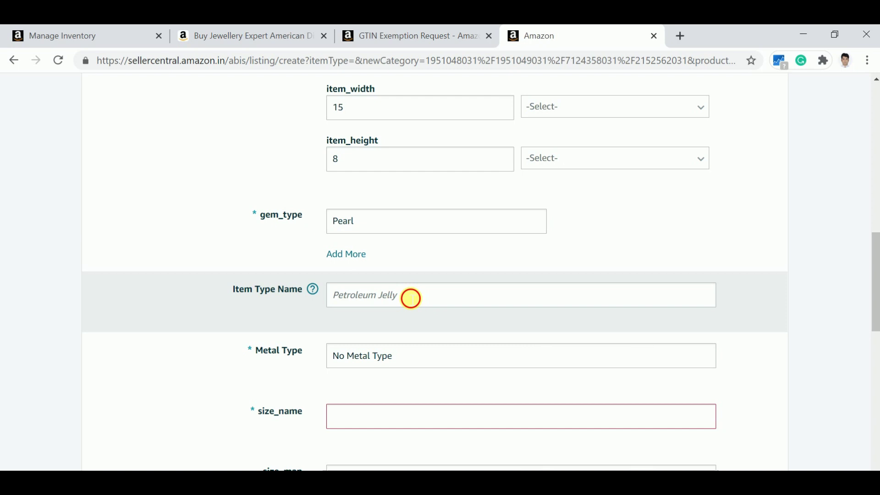
pyautogui.scroll(-1, 411, 380)
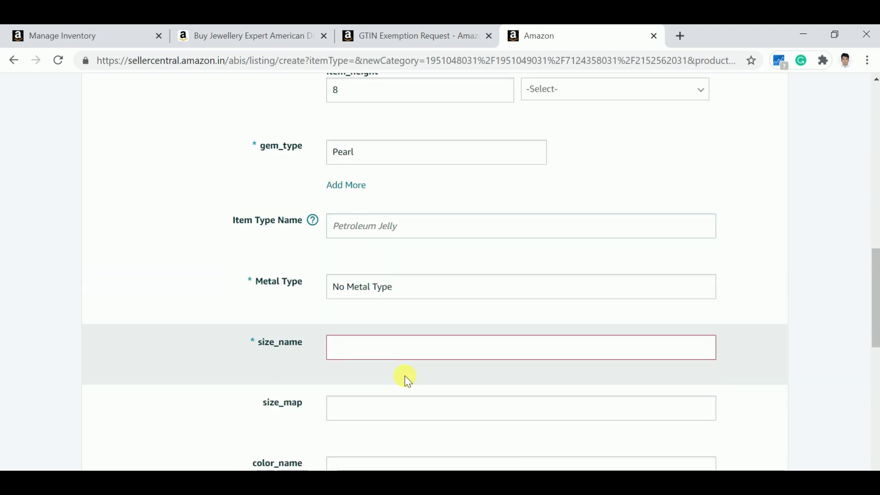
# Clear the prefilled Metal Type and choose No Metal from the available metal types.
pyautogui.click(420, 296)
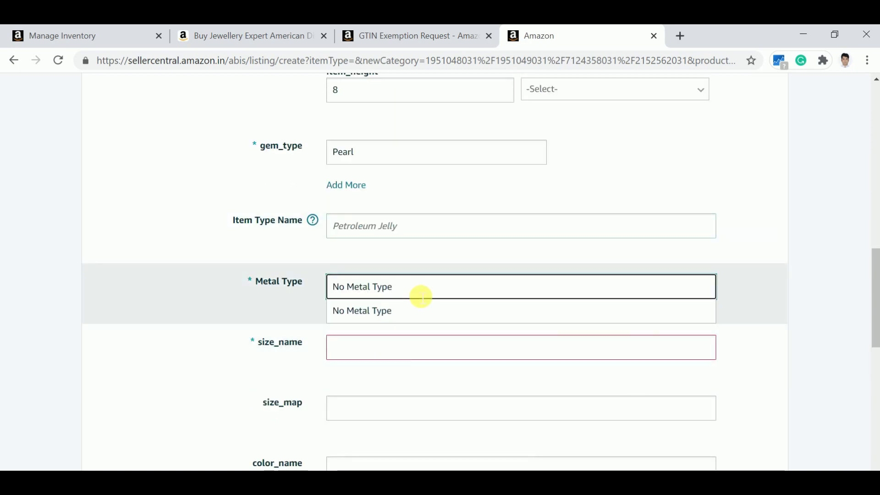
pyautogui.click(827, 278)
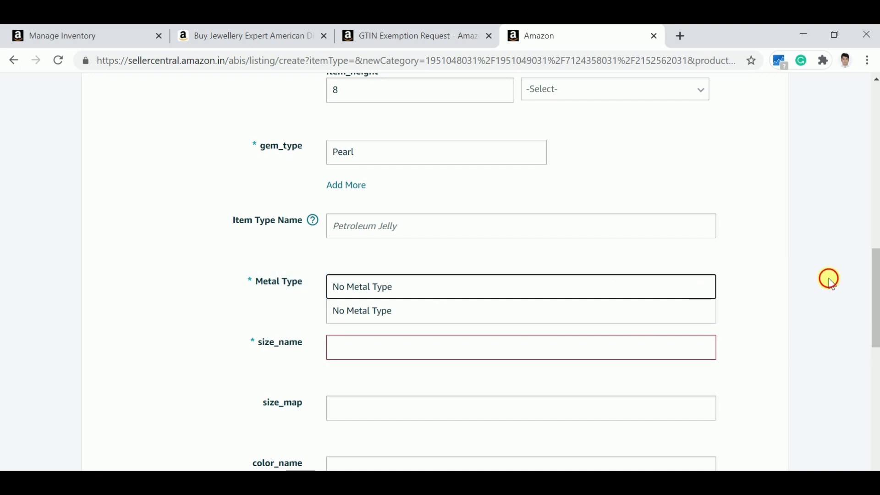
pyautogui.click(516, 293)
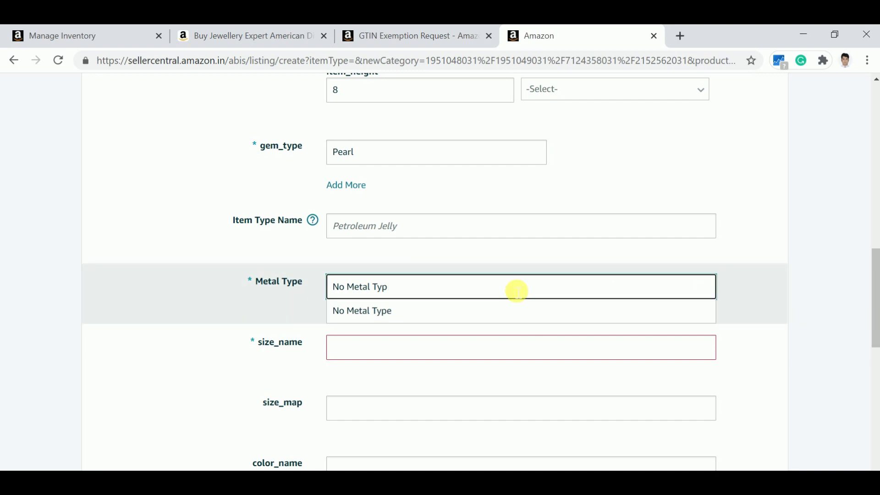
pyautogui.press('BackSpace')
pyautogui.press('BackSpace')
pyautogui.press('BackSpace')
pyautogui.press('BackSpace')
pyautogui.press('BackSpace')
pyautogui.press('BackSpace')
pyautogui.press('BackSpace')
pyautogui.press('BackSpace')
pyautogui.press('BackSpace')
pyautogui.press('BackSpace')
pyautogui.press('BackSpace')
pyautogui.press('BackSpace')
pyautogui.press('Down')
pyautogui.press('Down')
pyautogui.press('Down')
pyautogui.press('Down')
pyautogui.press('Down')
pyautogui.press('Down')
pyautogui.press('Down')
pyautogui.press('Down')
pyautogui.press('Down')
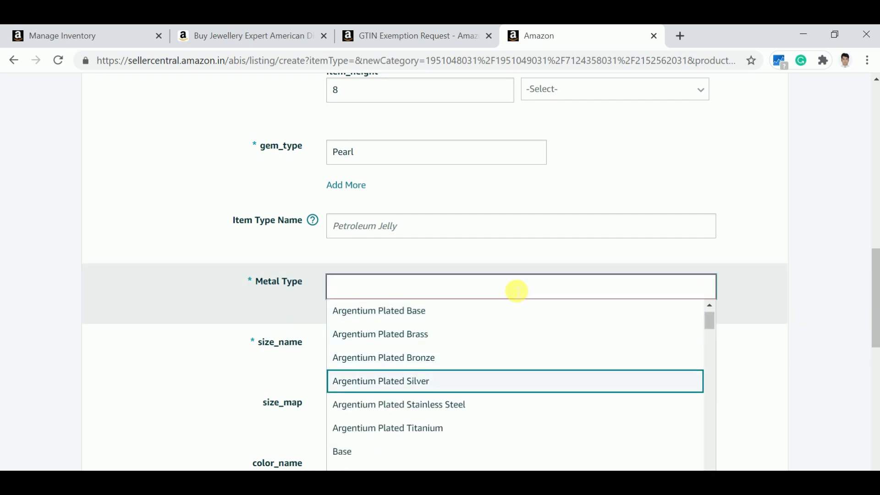
pyautogui.press('Down')
pyautogui.press('Down')
pyautogui.press('Down')
pyautogui.press('Down')
pyautogui.press('Down')
pyautogui.press('Down')
pyautogui.press('Down')
pyautogui.press('Down')
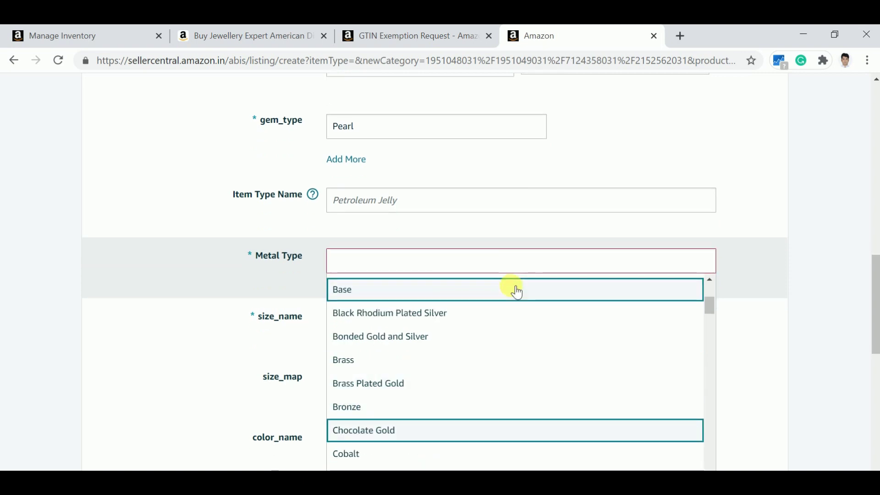
pyautogui.press('Down')
pyautogui.press('Down')
pyautogui.press('Down')
pyautogui.press('Down')
pyautogui.press('Down')
pyautogui.press('Down')
pyautogui.press('Down')
pyautogui.press('Down')
pyautogui.press('Down')
pyautogui.press('Down')
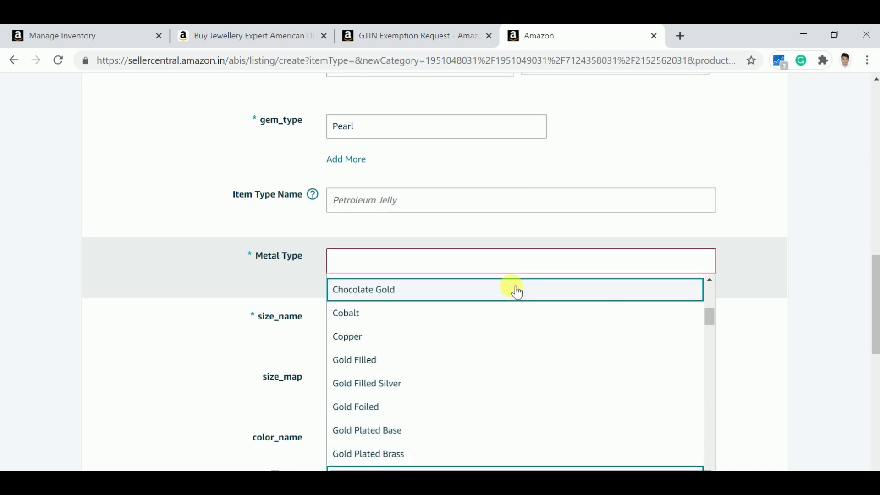
pyautogui.scroll(-20, 384, 364)
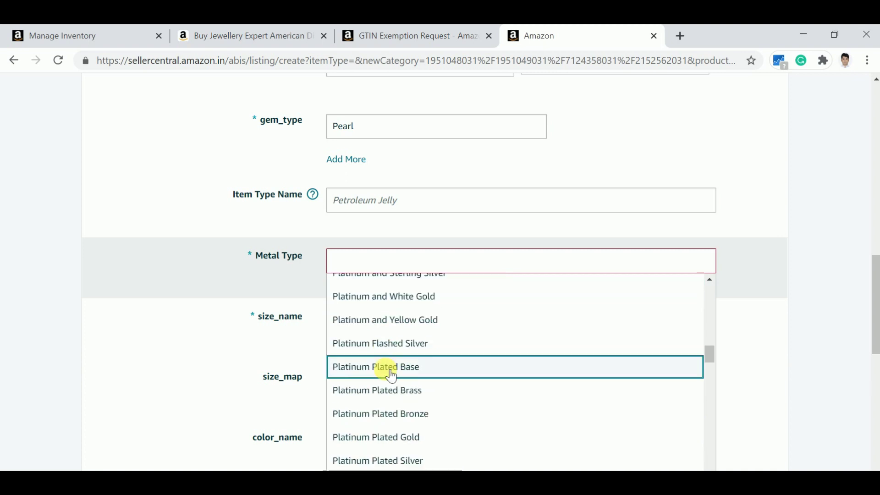
pyautogui.scroll(-10, 397, 375)
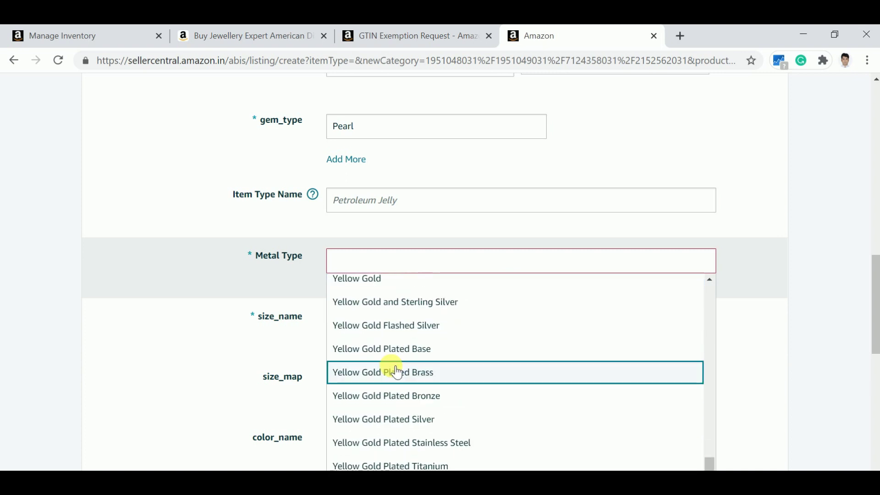
pyautogui.scroll(-5, 392, 355)
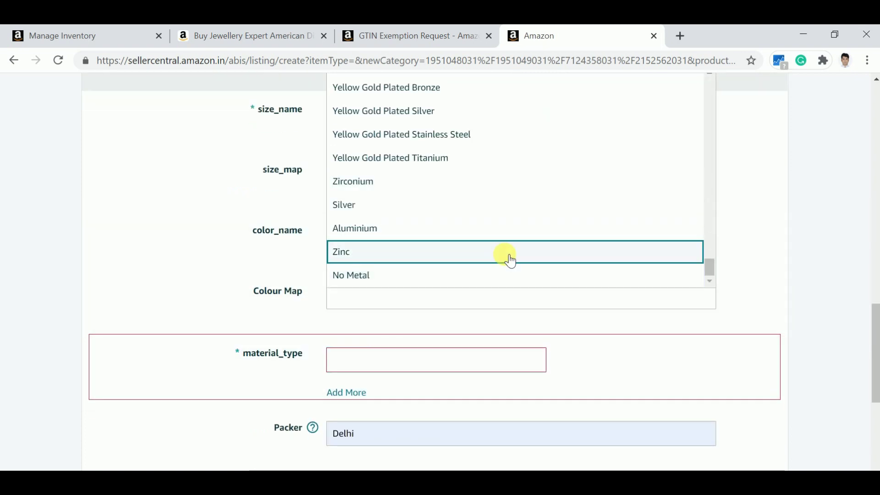
pyautogui.scroll(2, 452, 262)
pyautogui.scroll(-2, 430, 260)
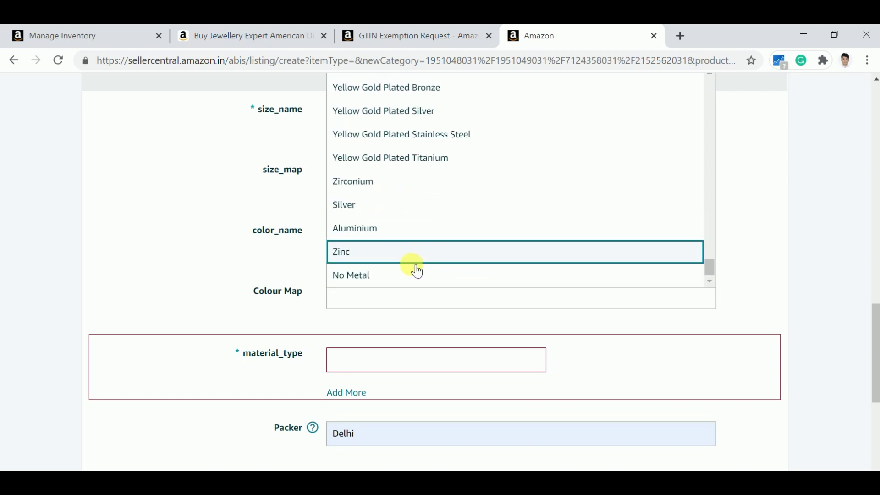
pyautogui.click(412, 273)
# Enter 17 as the size_name and view the size_map options without choosing one.
pyautogui.scroll(2, 807, 314)
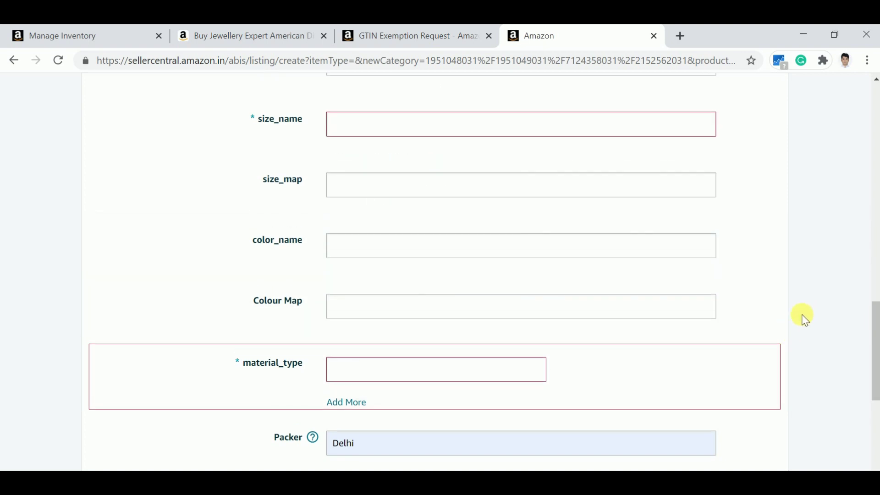
pyautogui.write('17')
pyautogui.click(363, 246)
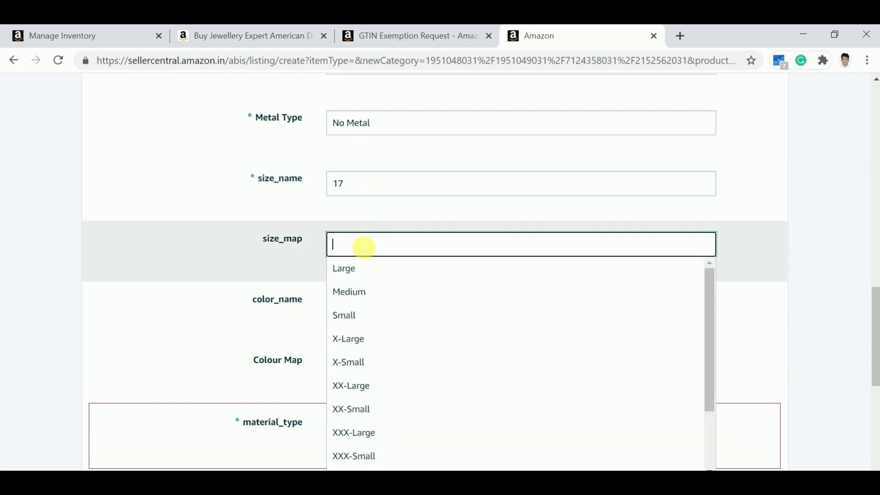
pyautogui.click(805, 300)
# Enter red as the color_name and look through the Colour Map options without choosing one.
pyautogui.click(397, 307)
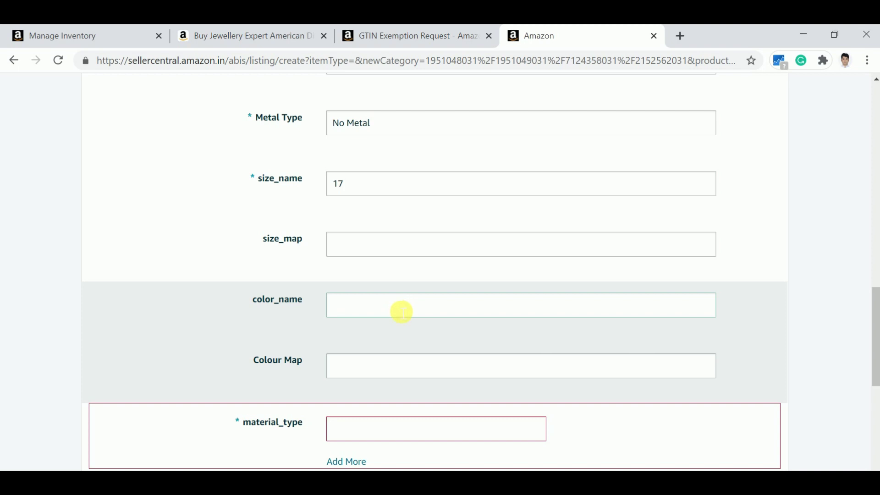
pyautogui.write('red')
pyautogui.click(387, 366)
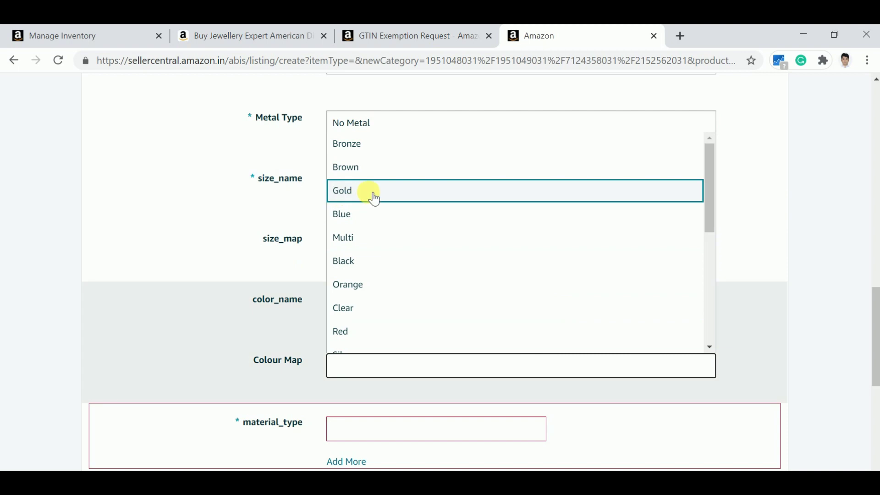
pyautogui.click(383, 132)
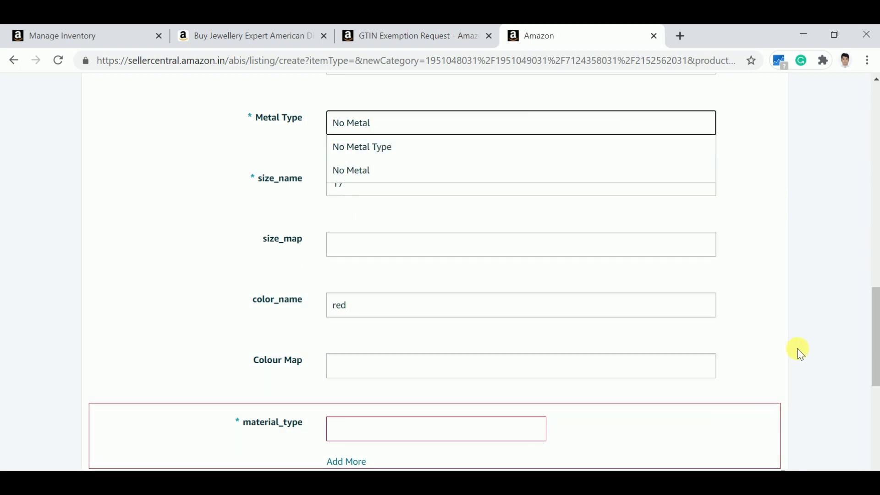
pyautogui.click(803, 358)
# Find Plastic among the available materials and set it as the material_type.
pyautogui.scroll(-3, 803, 358)
pyautogui.click(400, 291)
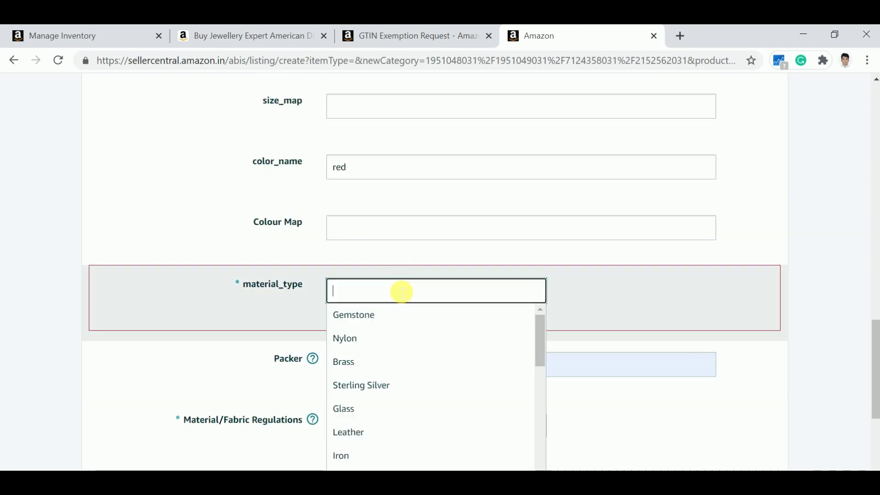
pyautogui.scroll(-3, 392, 348)
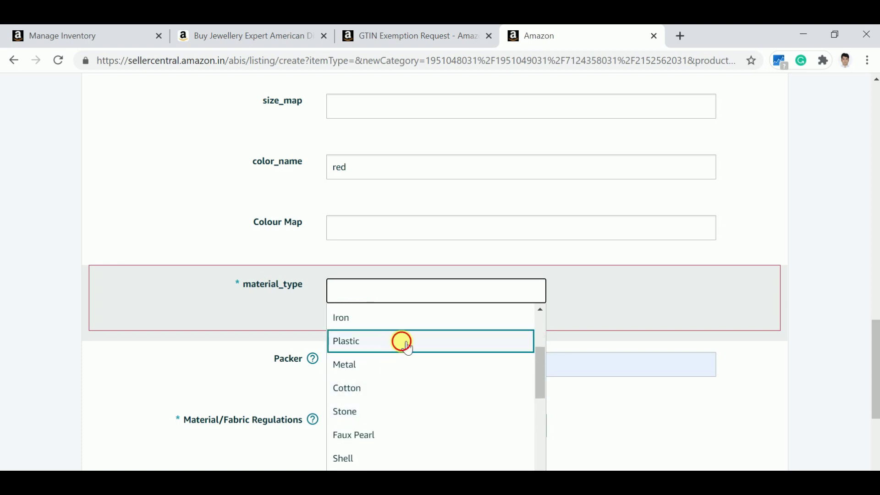
pyautogui.click(403, 341)
# Check the Material/Fabric Regulations options and keep Not Applicable selected.
pyautogui.scroll(-5, 792, 343)
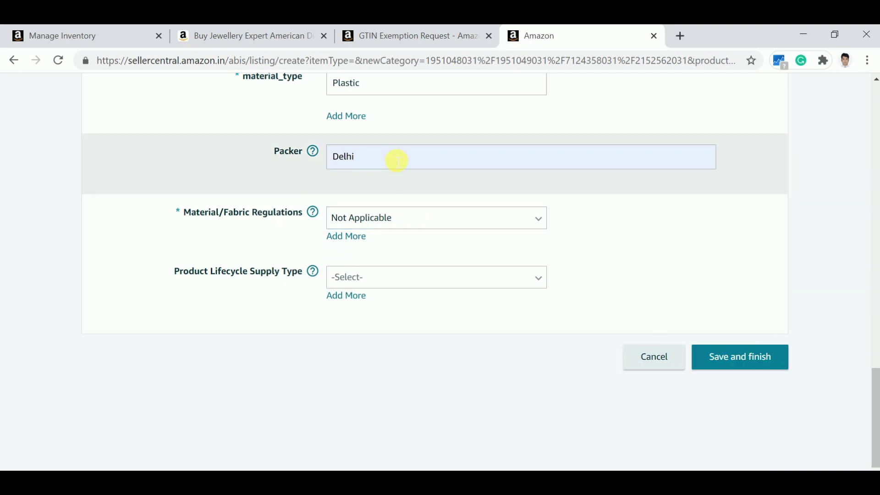
pyautogui.click(430, 212)
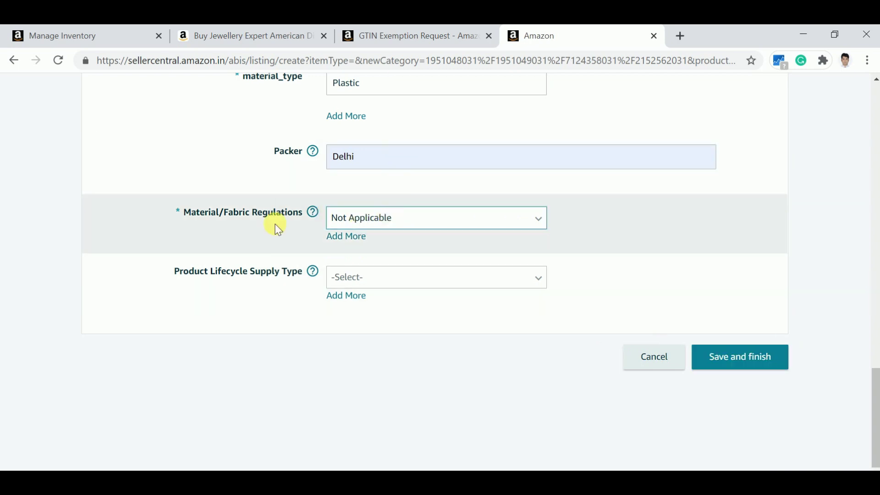
pyautogui.click(375, 225)
pyautogui.click(374, 225)
pyautogui.click(370, 220)
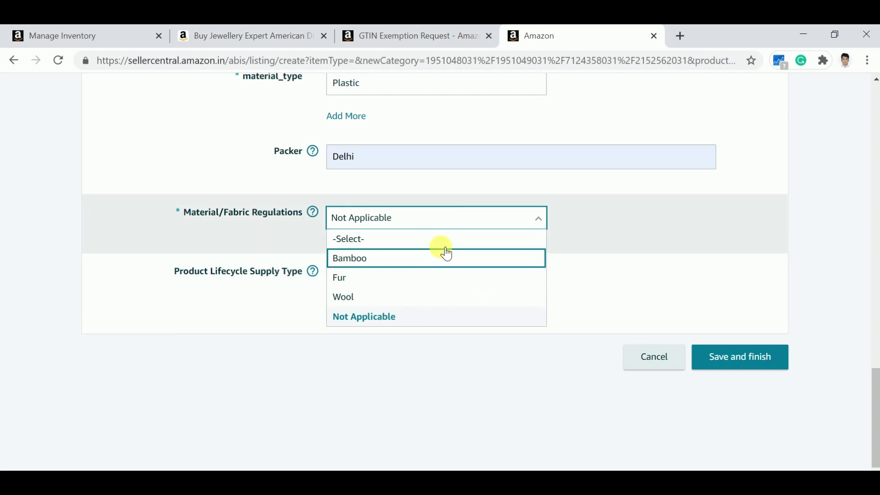
pyautogui.click(465, 356)
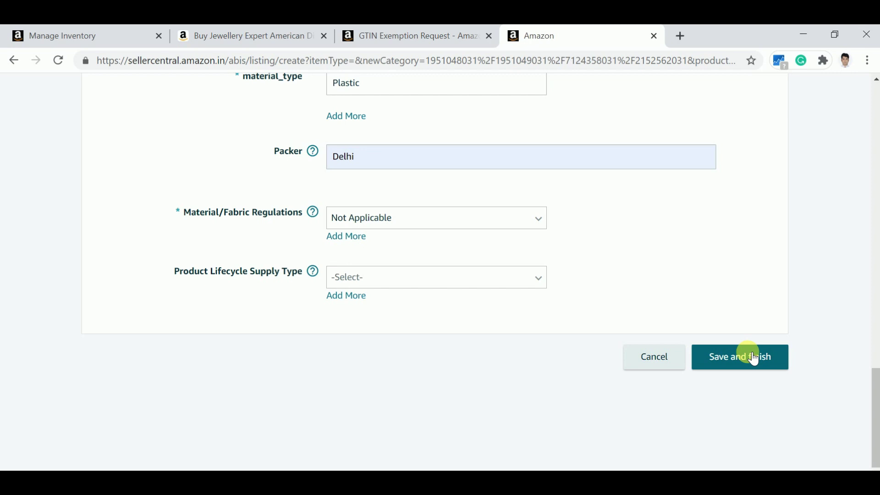
# Go to the listing's Variations section and view the available variation themes.
pyautogui.scroll(15, 545, 378)
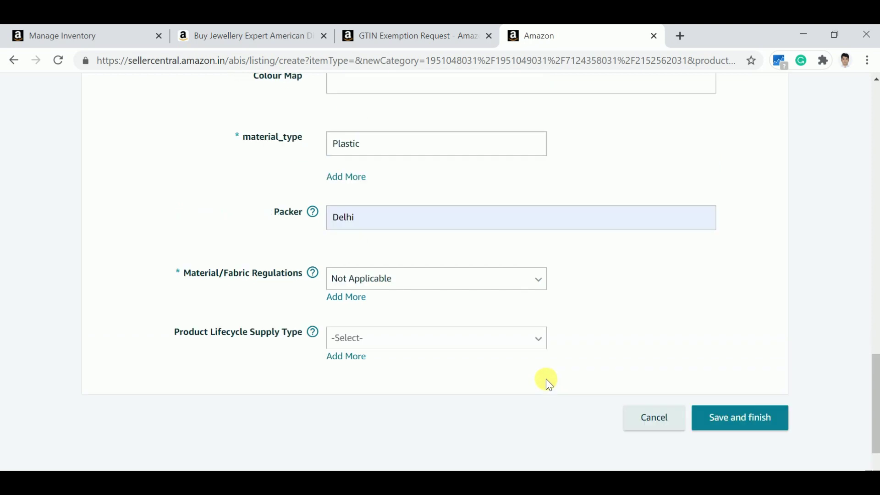
pyautogui.scroll(7, 549, 371)
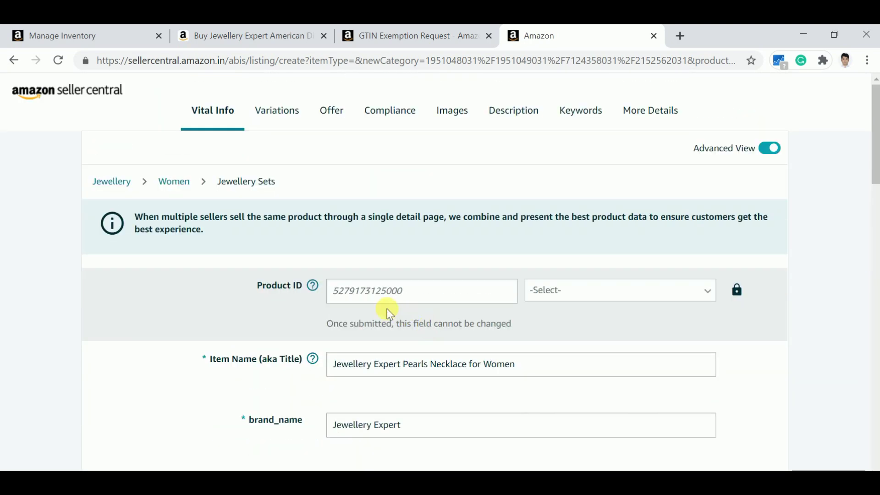
pyautogui.click(292, 120)
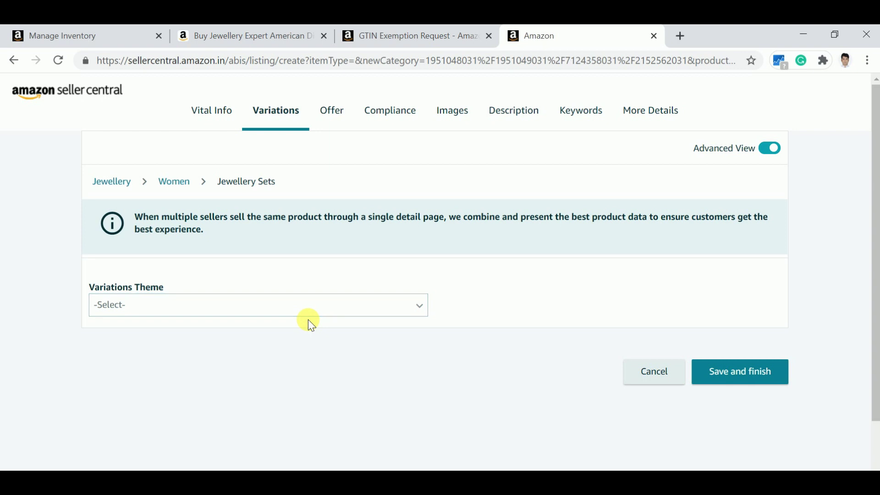
pyautogui.click(339, 309)
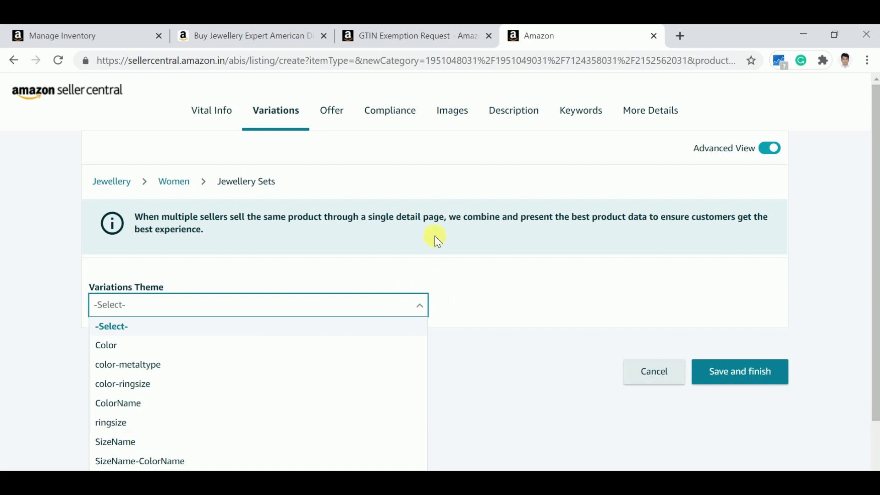
# Open the listing's Offer section and review the Seller SKU and Your price fields.
pyautogui.click(333, 115)
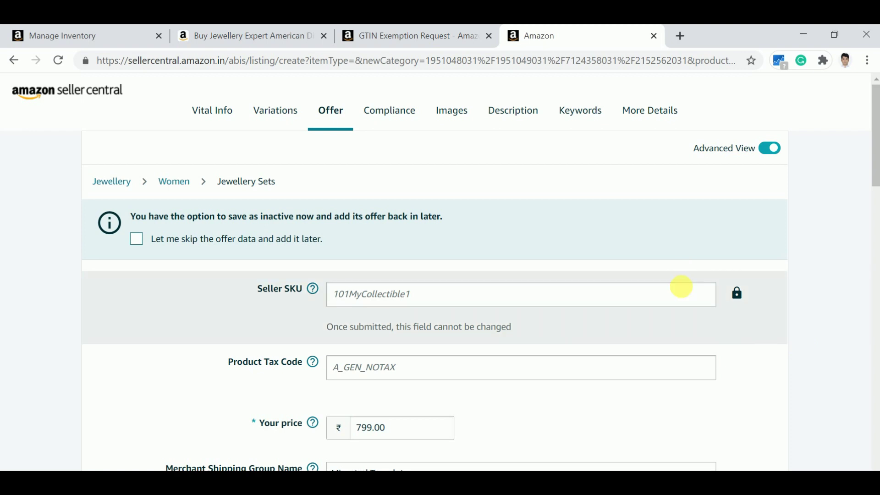
pyautogui.scroll(-1, 428, 274)
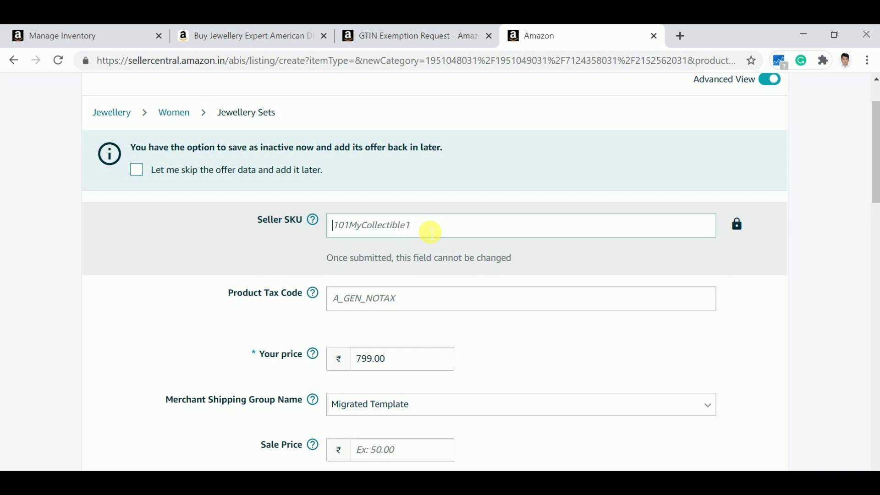
pyautogui.scroll(-1, 589, 338)
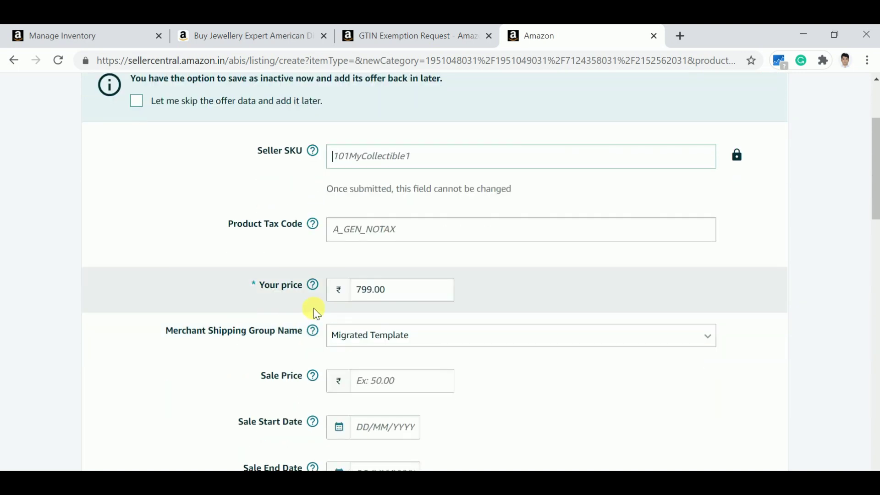
pyautogui.click(421, 298)
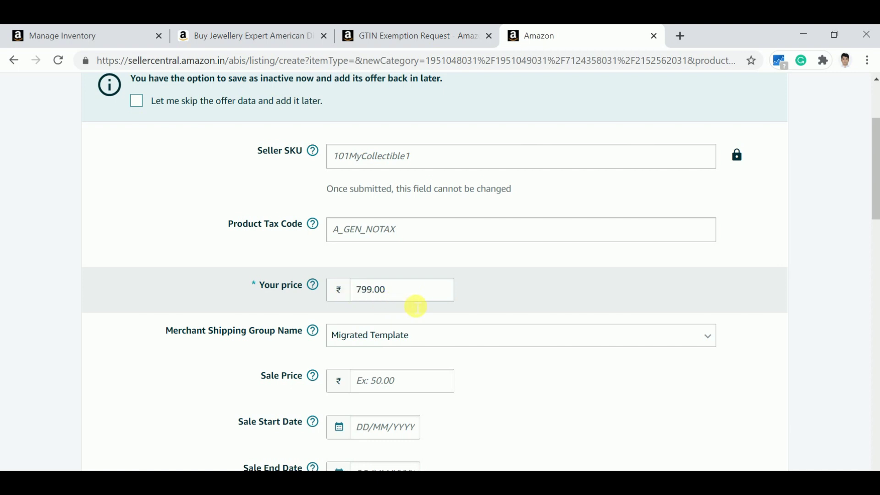
pyautogui.scroll(-2, 485, 341)
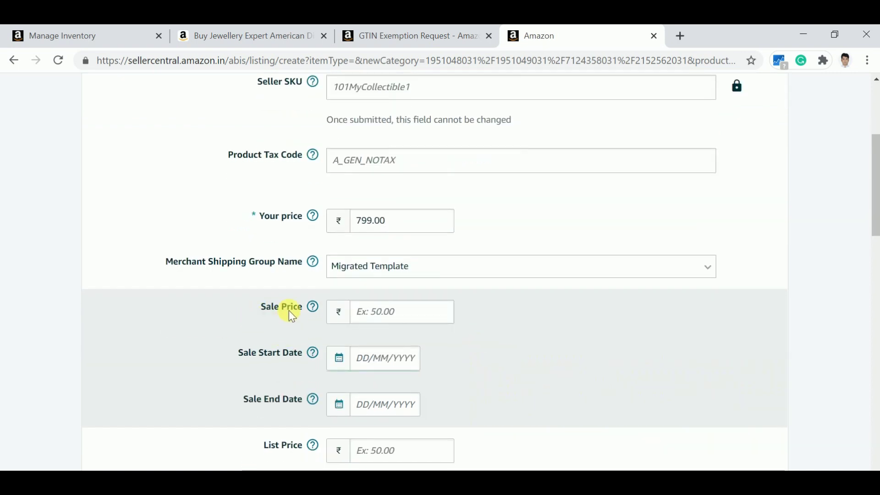
# Look over the offer's sale and quantity fields and set the Sale Price to 599.
pyautogui.click(389, 313)
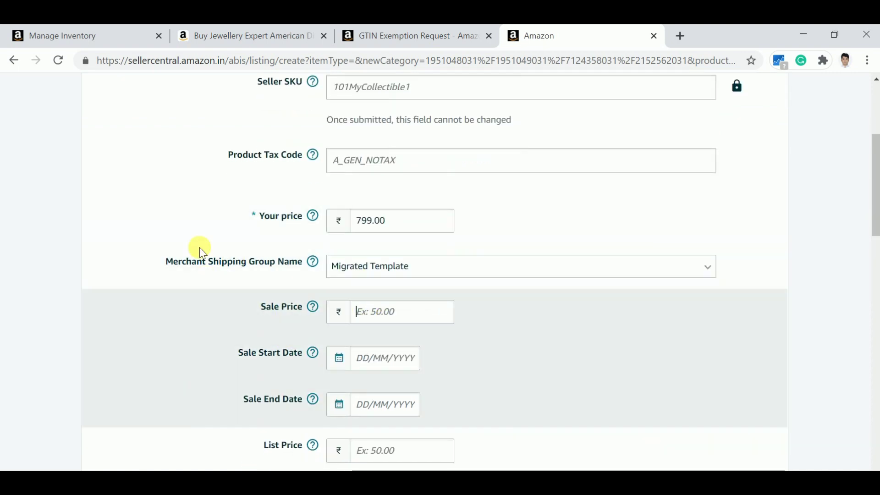
pyautogui.scroll(-5, 199, 308)
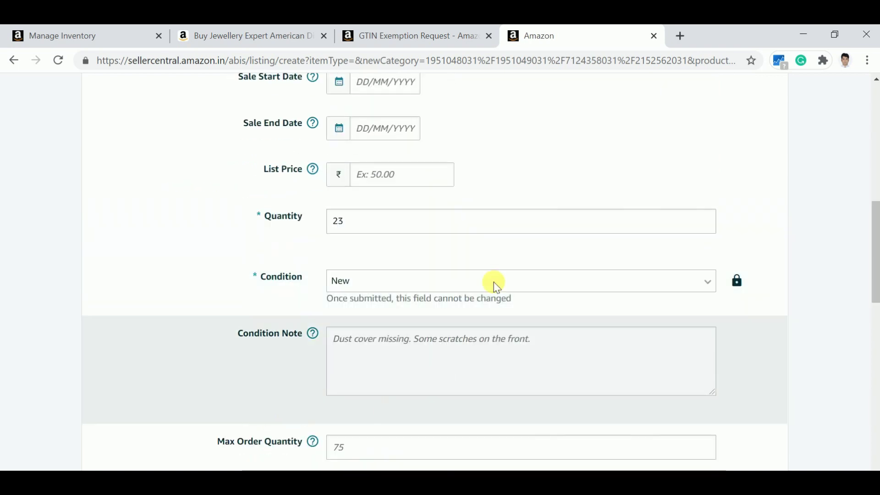
pyautogui.scroll(4, 278, 285)
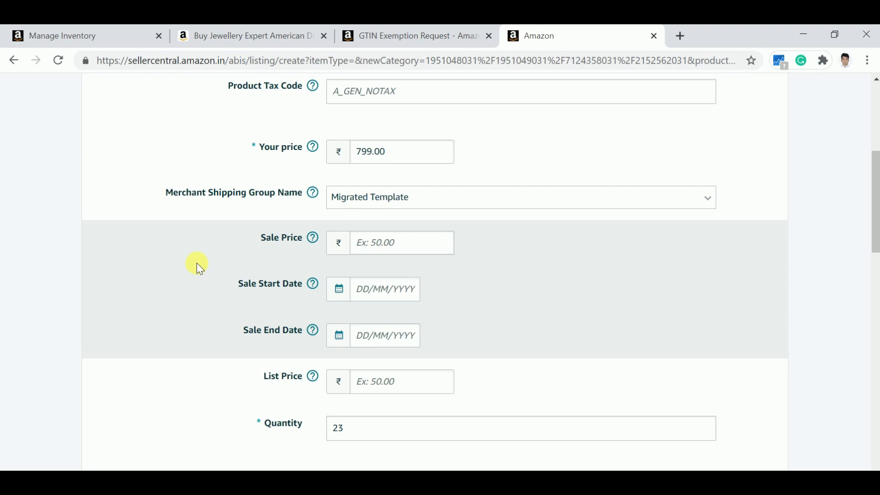
pyautogui.write('599')
# Set the Sale Start Date to 01/01/2021.
pyautogui.click(402, 309)
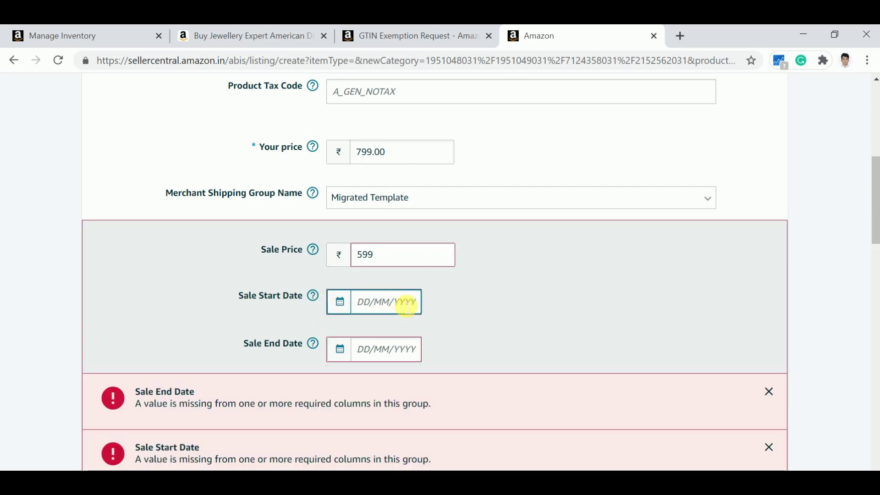
pyautogui.scroll(-1, 493, 390)
pyautogui.scroll(-1, 493, 390)
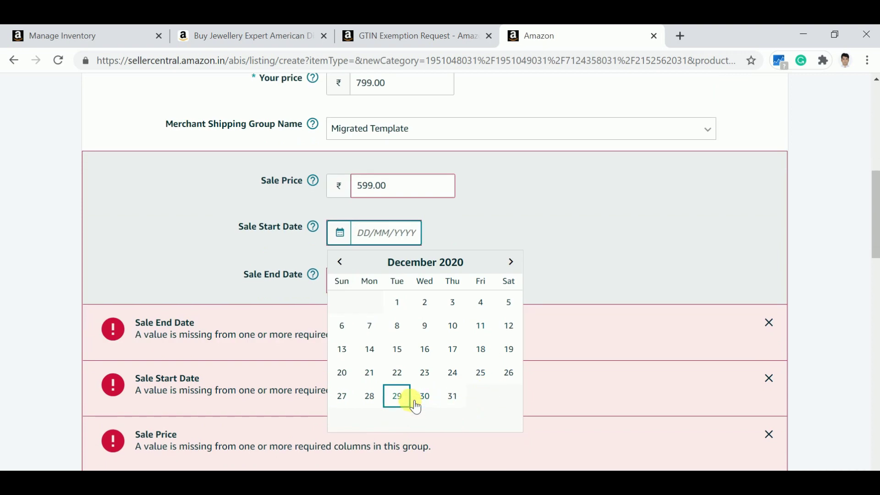
pyautogui.click(509, 260)
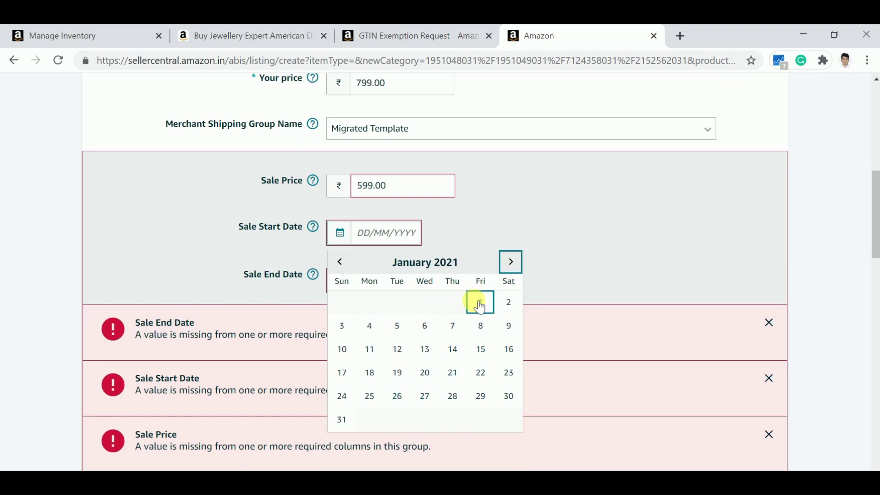
pyautogui.click(487, 312)
# Set the Sale End Date to 31/01/2021.
pyautogui.click(377, 281)
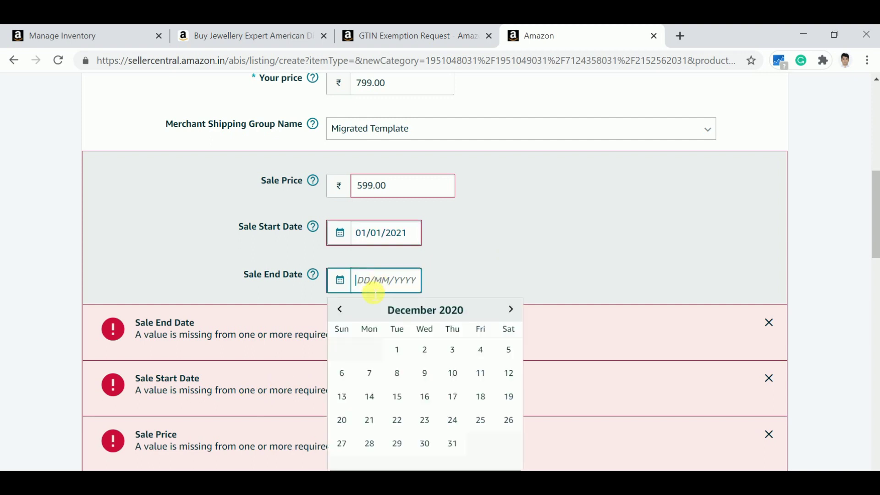
pyautogui.click(510, 309)
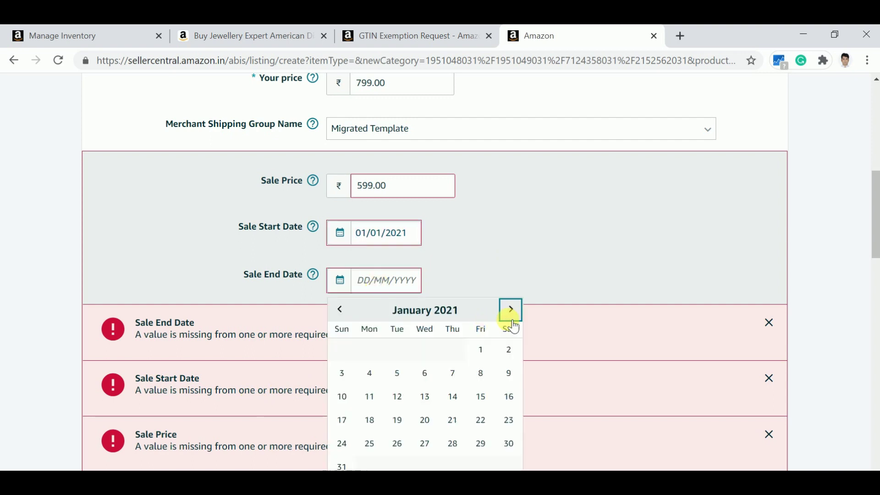
pyautogui.click(342, 466)
pyautogui.click(541, 256)
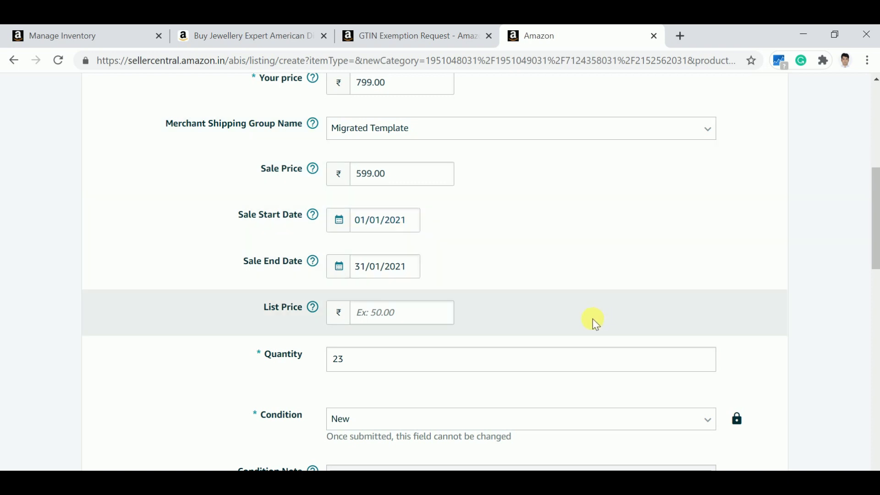
# Replace the prefilled offer Quantity with 121.
pyautogui.click(371, 368)
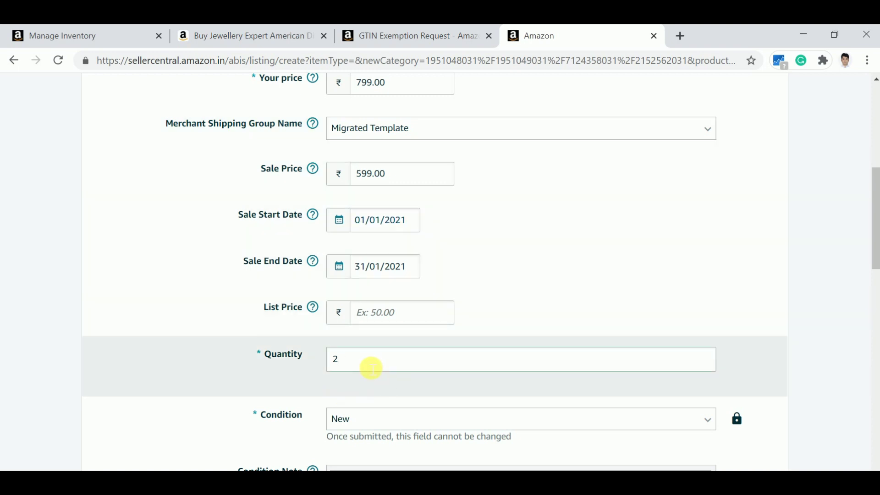
pyautogui.press('BackSpace')
pyautogui.write('121')
# Set the Max Order Quantity of the offer to 3.
pyautogui.scroll(-3, 548, 312)
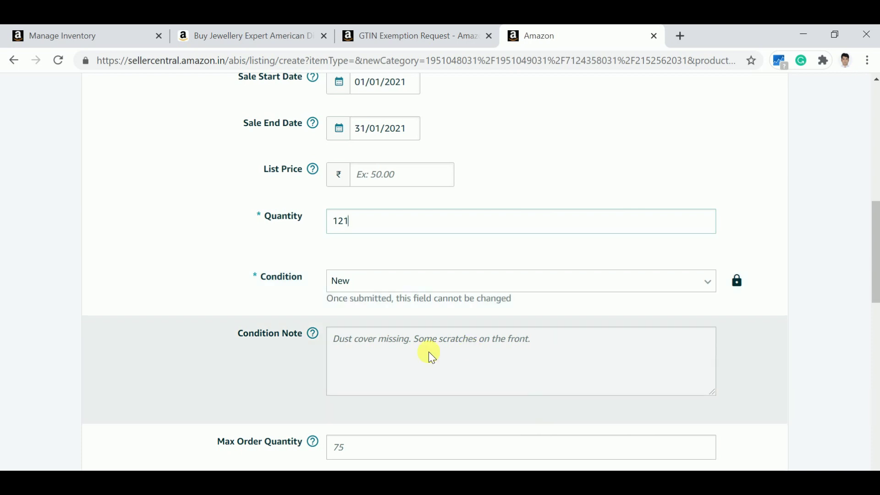
pyautogui.scroll(-3, 428, 351)
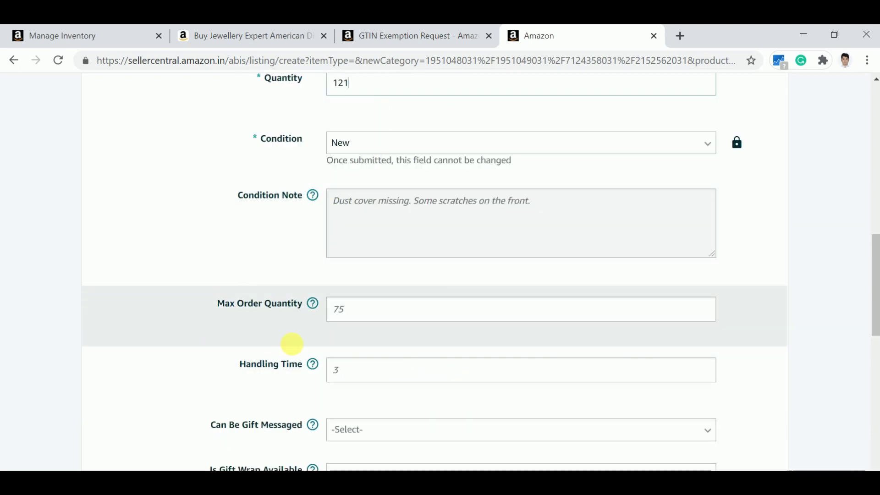
pyautogui.click(378, 318)
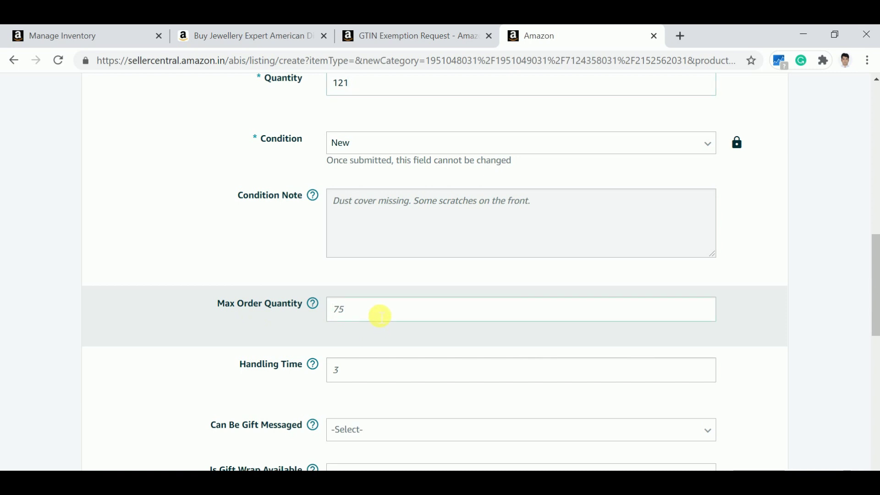
pyautogui.write('3')
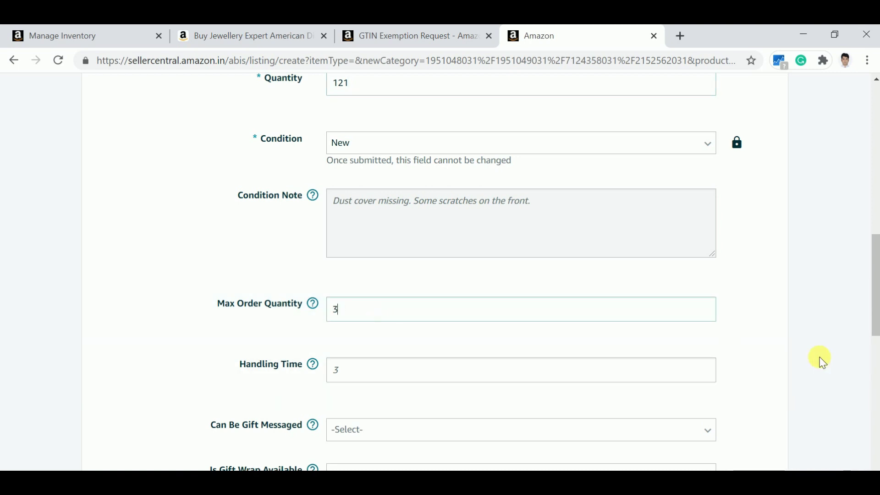
pyautogui.scroll(-1, 524, 369)
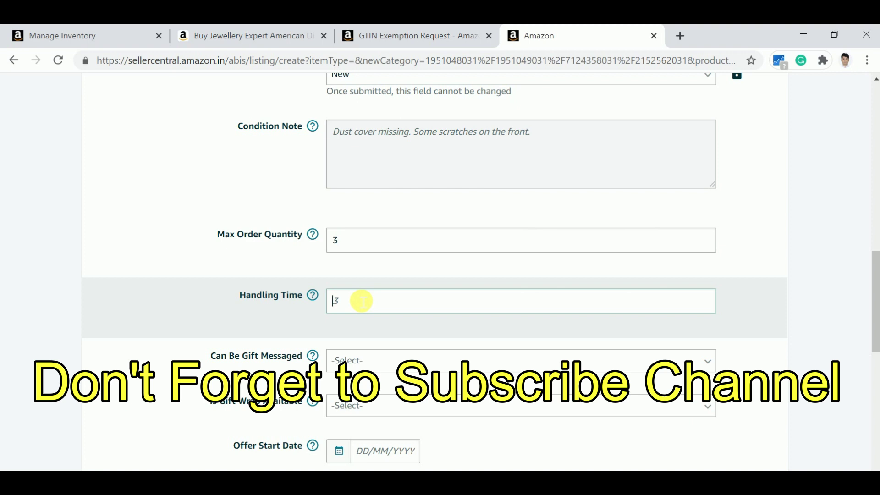
# Set the offer's Handling Time to 1.
pyautogui.write('1')
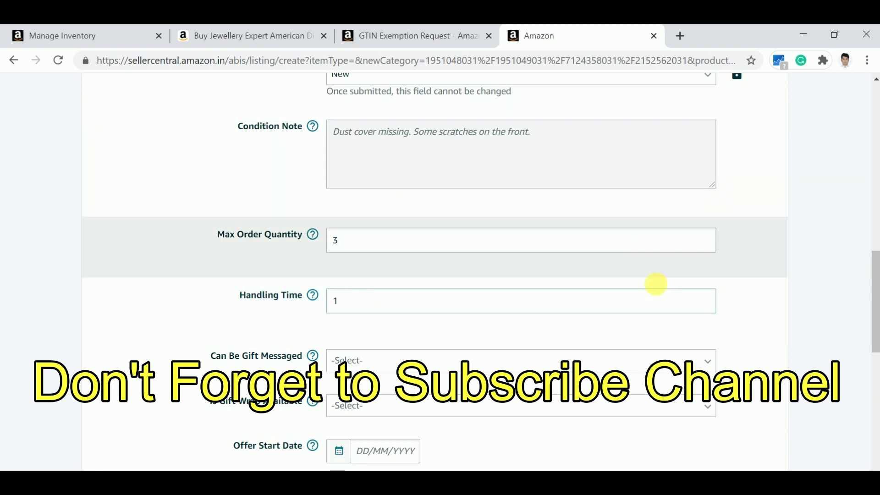
pyautogui.scroll(-1, 783, 336)
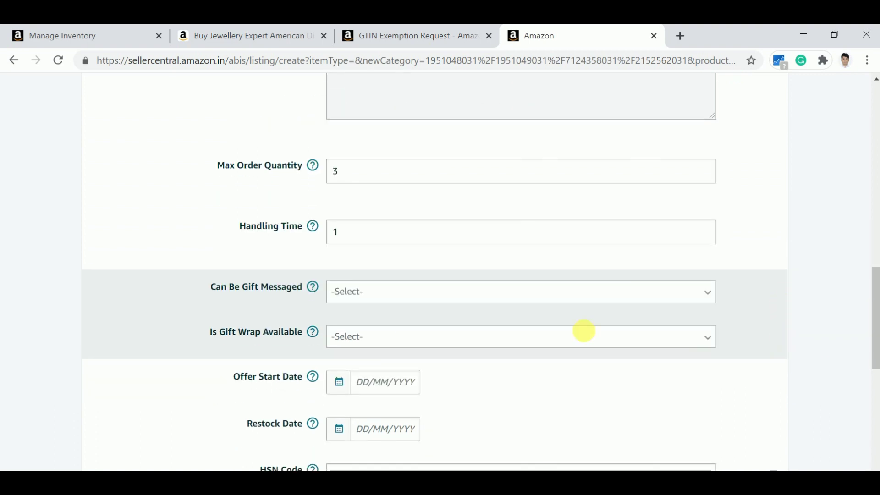
pyautogui.click(387, 303)
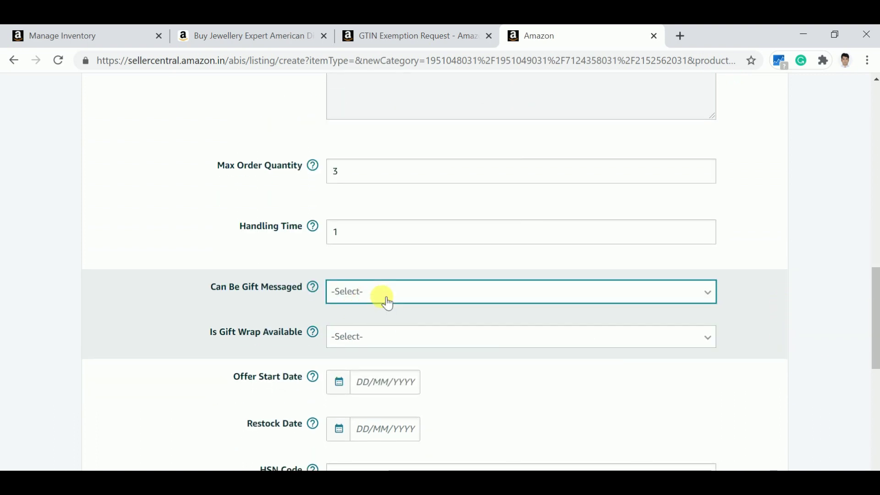
pyautogui.scroll(-2, 728, 383)
# Set the Offer Start Date to 01/01/2021 and the Restock Date to 31/12/2020.
pyautogui.click(343, 254)
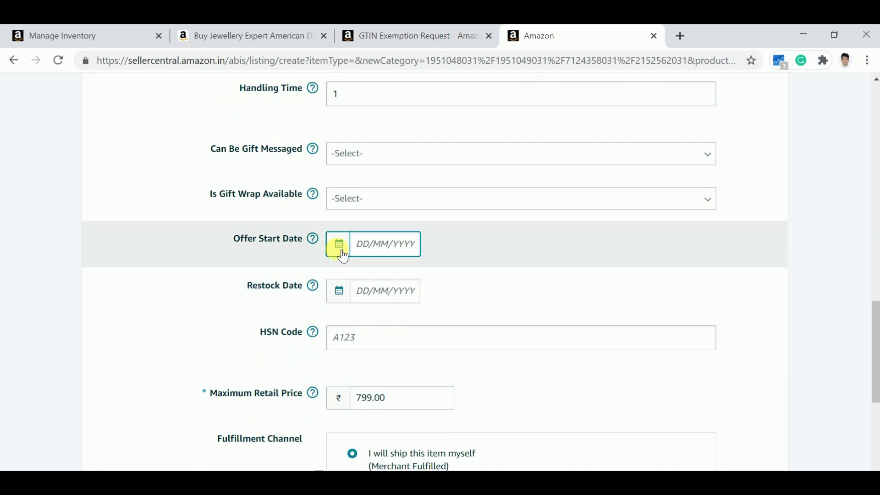
pyautogui.scroll(-2, 458, 339)
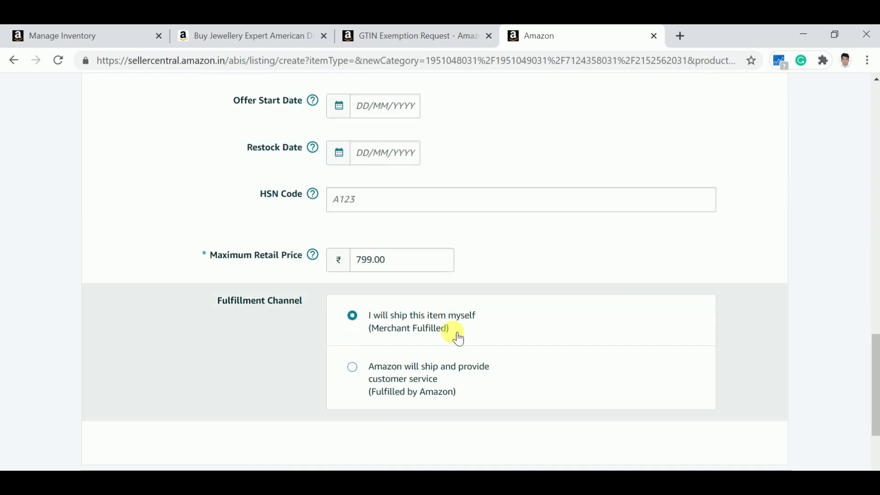
pyautogui.scroll(1, 449, 249)
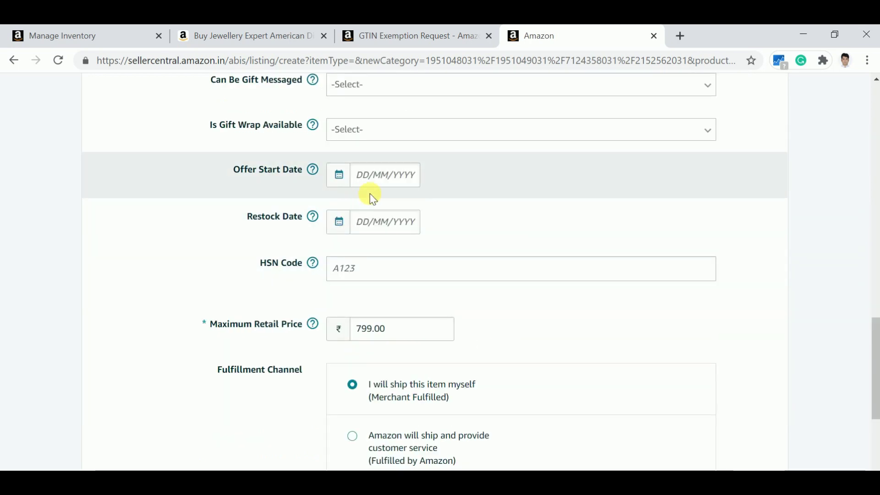
pyautogui.click(385, 175)
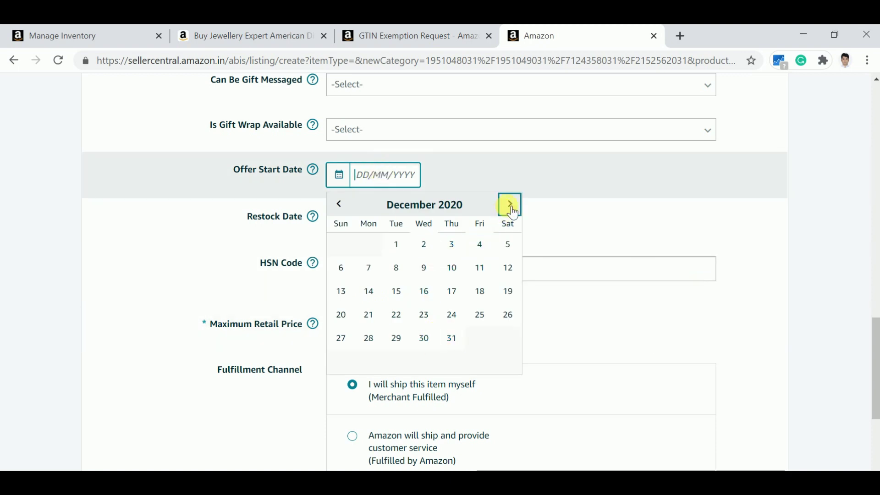
pyautogui.click(512, 209)
pyautogui.click(479, 244)
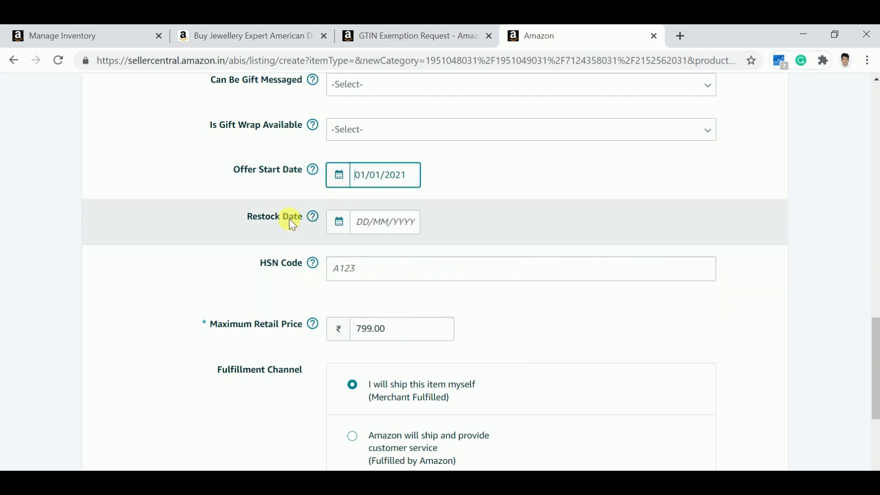
pyautogui.click(383, 225)
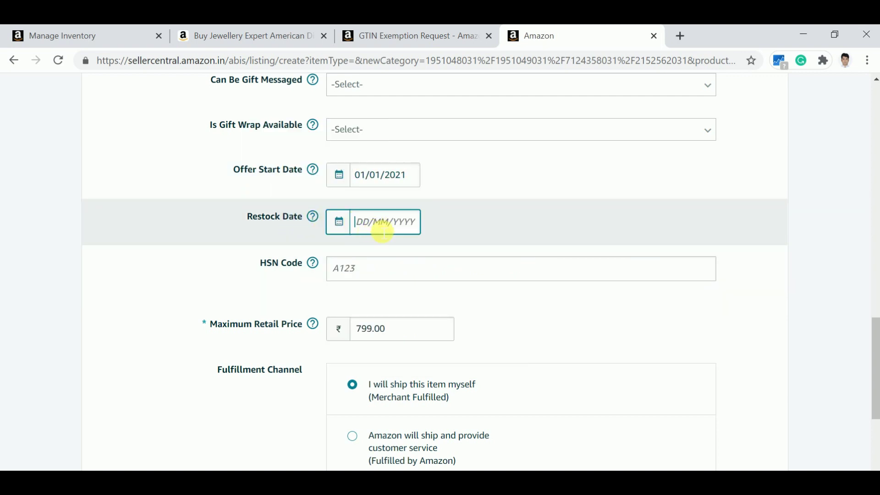
pyautogui.click(463, 394)
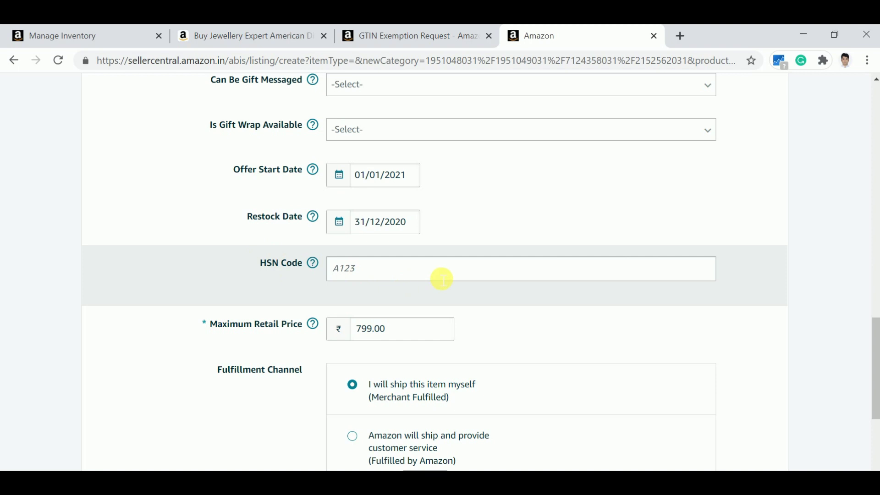
pyautogui.scroll(-1, 681, 308)
pyautogui.click(381, 262)
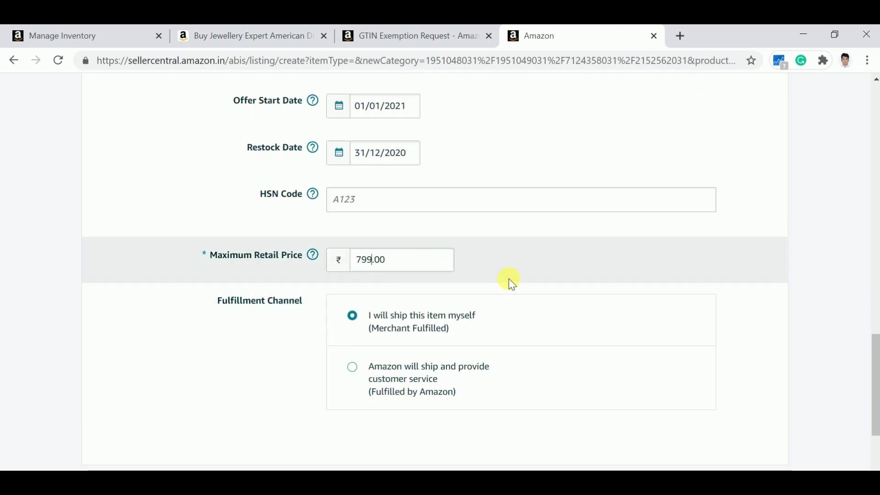
pyautogui.press('Delete')
pyautogui.write('.')
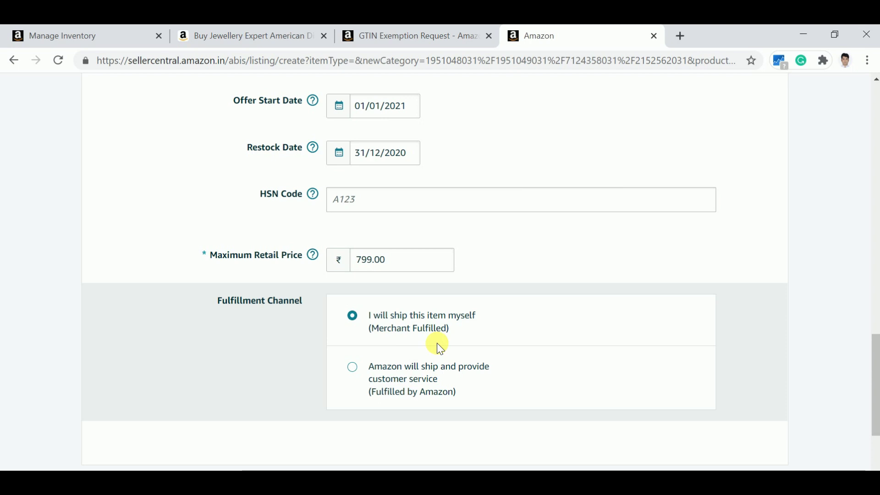
# Examine the battery and lithium fields in the Compliance section of the listing.
pyautogui.scroll(20, 687, 348)
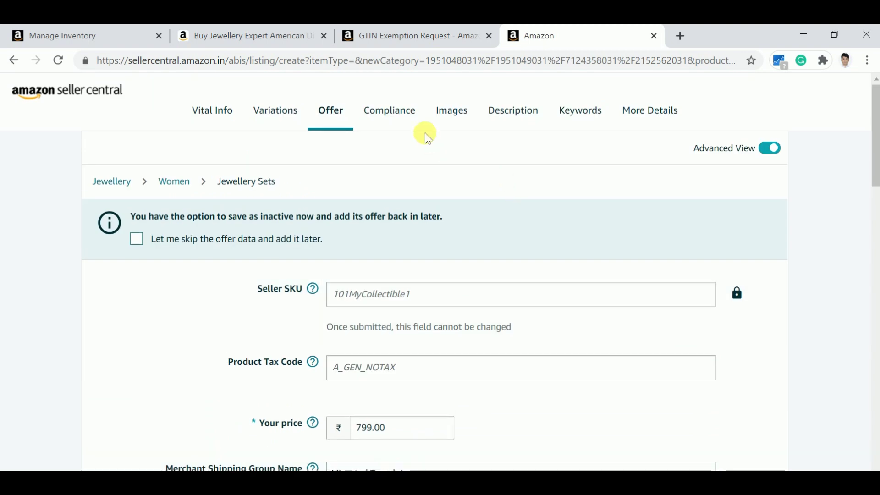
pyautogui.click(390, 116)
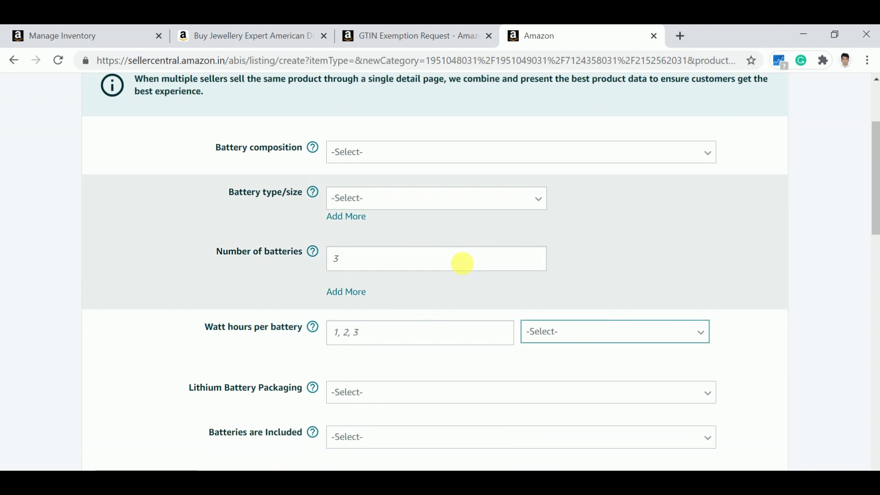
pyautogui.click(467, 209)
pyautogui.click(491, 281)
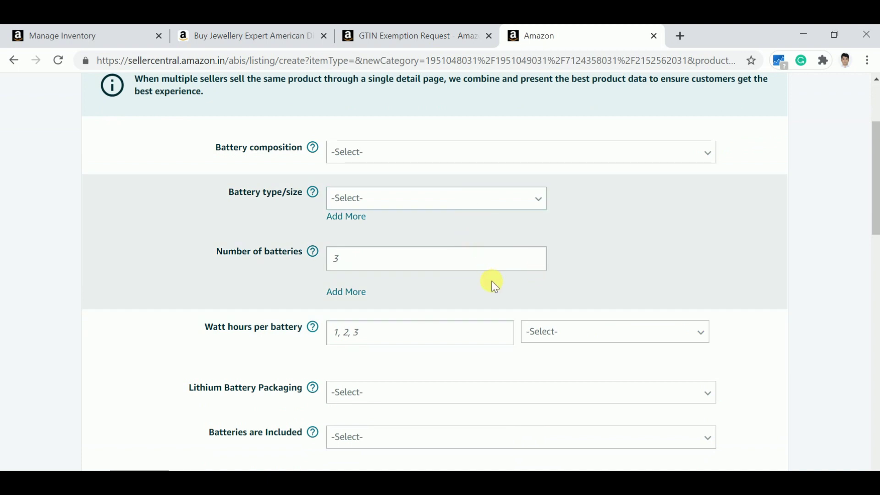
pyautogui.scroll(-5, 490, 284)
pyautogui.click(495, 281)
pyautogui.scroll(-3, 499, 285)
pyautogui.scroll(-3, 497, 286)
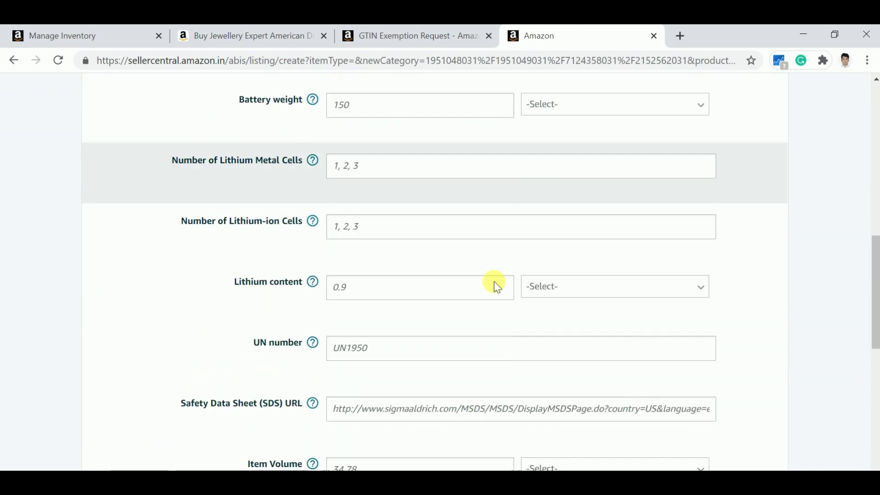
pyautogui.scroll(8, 522, 334)
pyautogui.scroll(3, 511, 325)
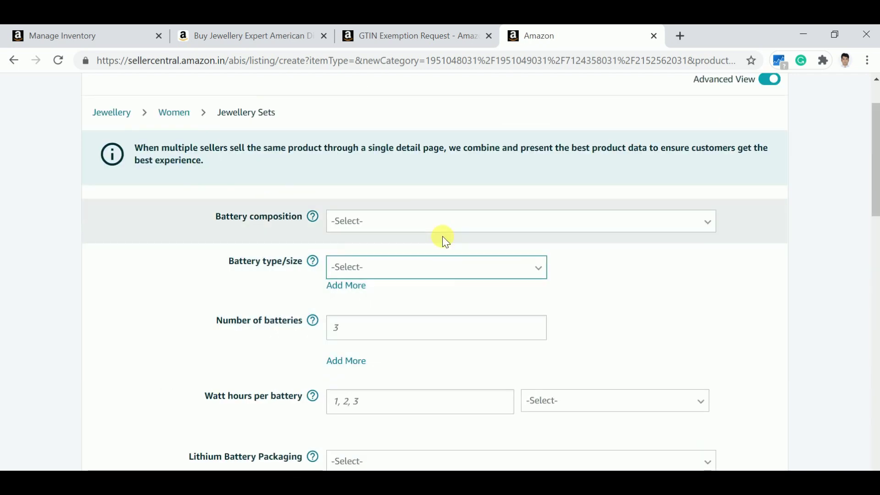
pyautogui.scroll(-3, 446, 295)
pyautogui.scroll(-6, 447, 296)
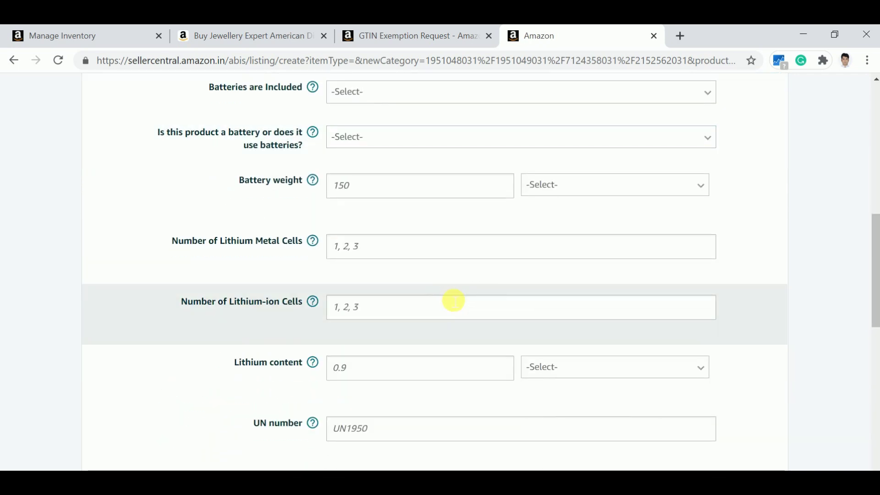
pyautogui.scroll(6, 453, 300)
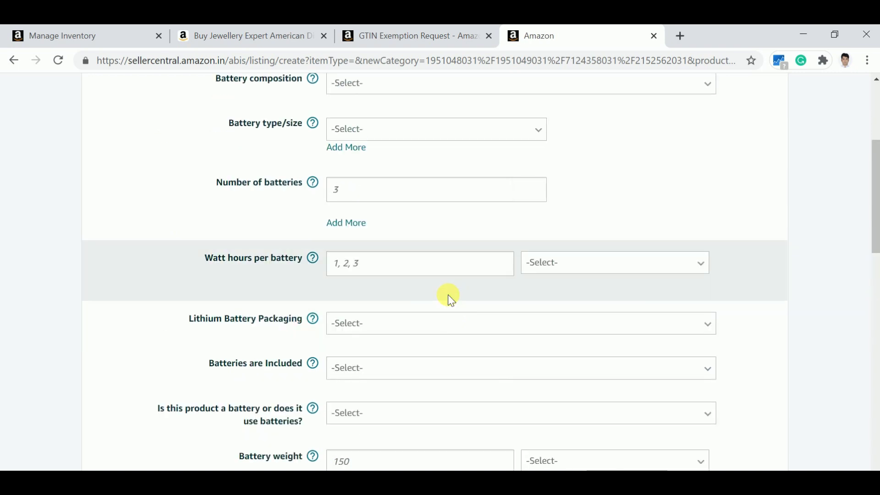
pyautogui.scroll(5, 449, 298)
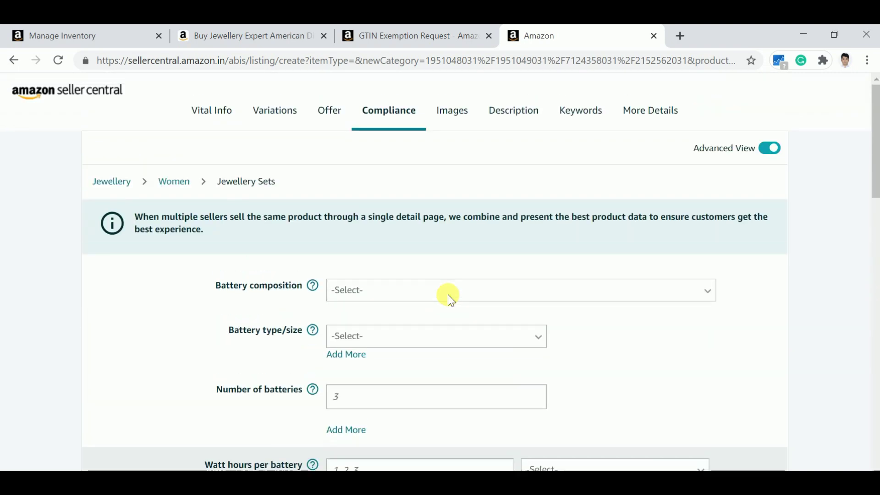
pyautogui.scroll(-1, 451, 339)
pyautogui.scroll(1, 463, 344)
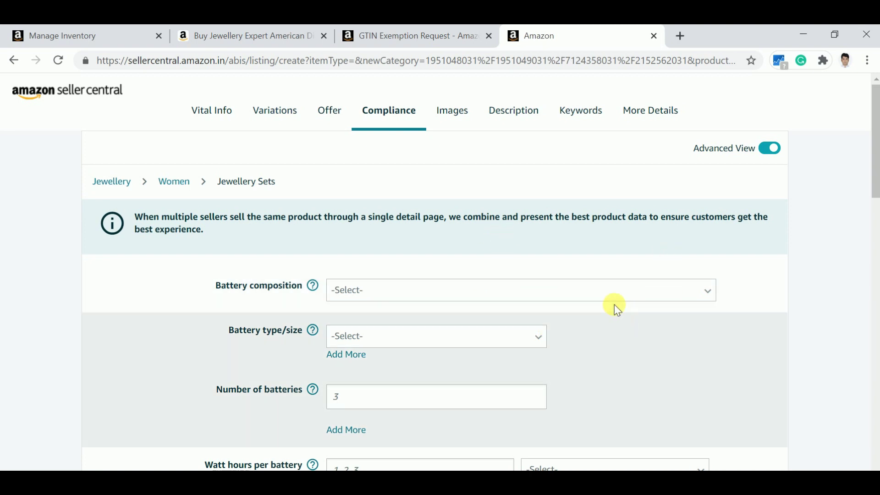
# Upload the black necklace picture 4-1 from the pearl image folder as the listing's MAIN image.
pyautogui.click(461, 119)
pyautogui.scroll(-4, 475, 209)
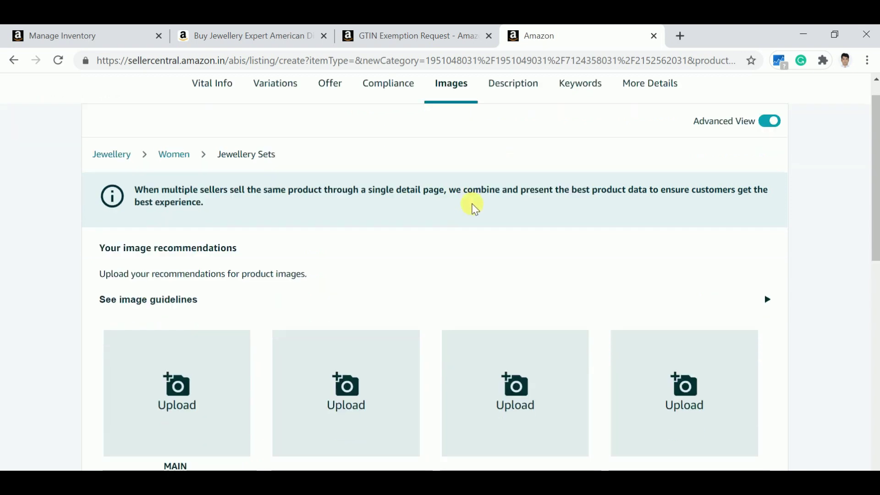
pyautogui.scroll(-1, 477, 213)
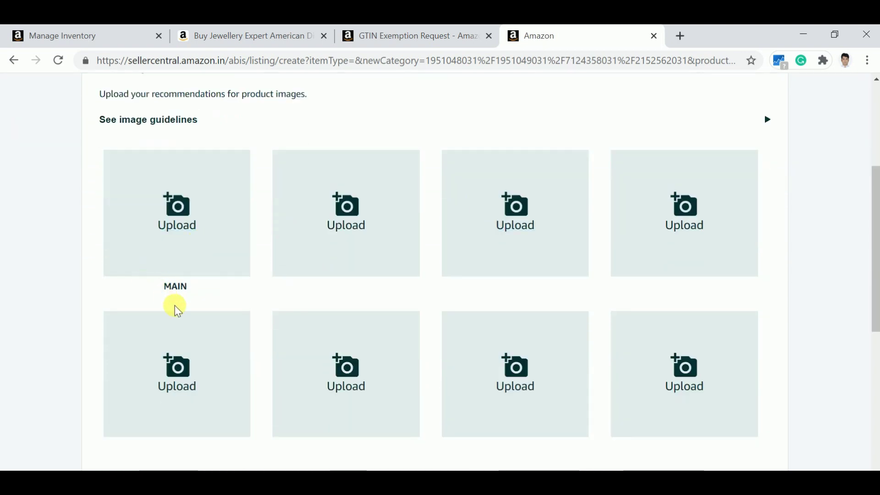
pyautogui.click(185, 228)
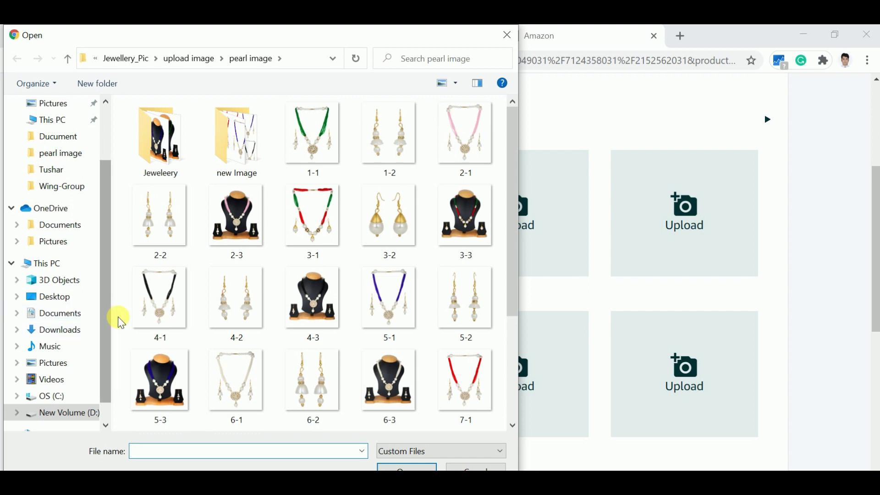
pyautogui.doubleClick(178, 311)
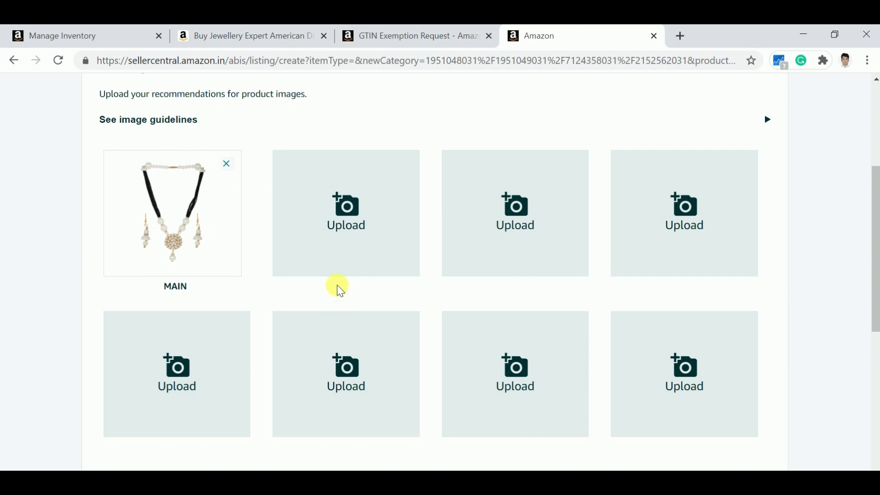
# Upload the earrings picture 4-2 as the second product image.
pyautogui.click(345, 232)
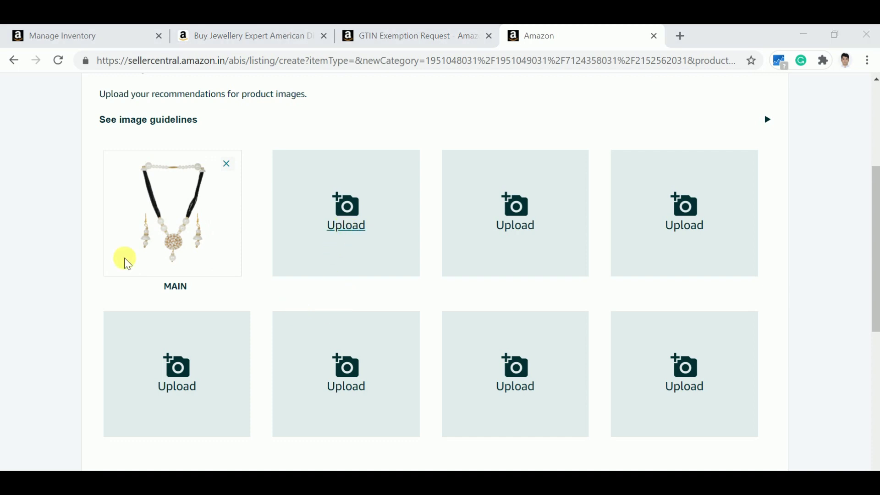
pyautogui.click(237, 311)
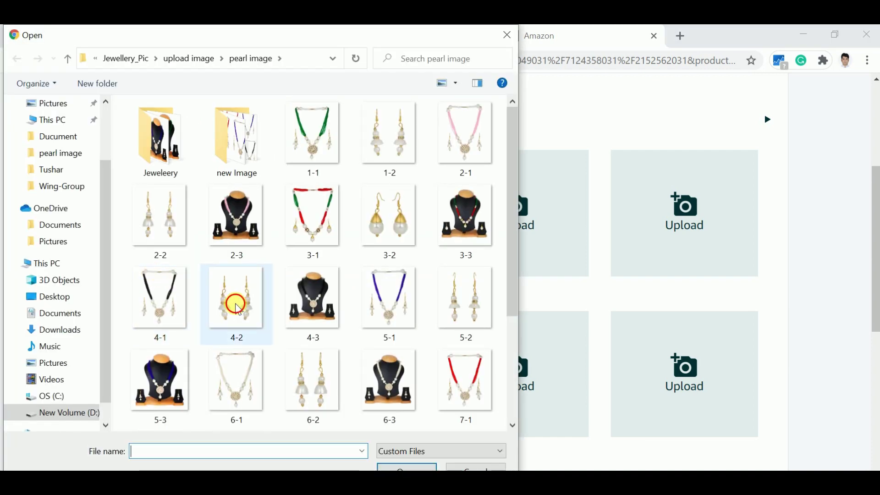
pyautogui.click(412, 465)
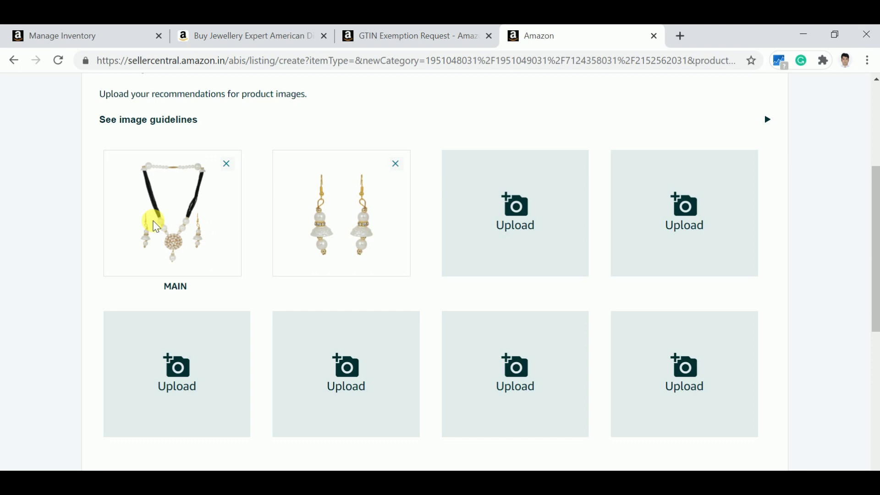
# Upload the display bust picture 4-3 as the third product image.
pyautogui.click(495, 224)
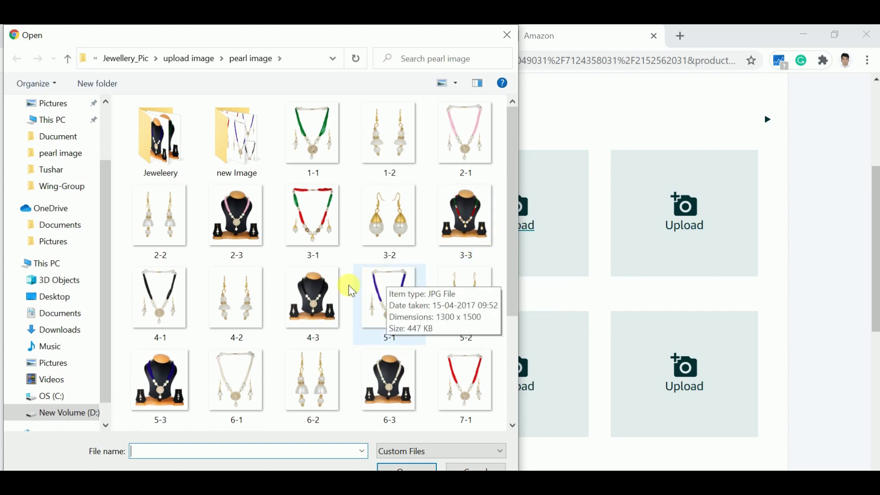
pyautogui.click(306, 293)
pyautogui.doubleClick(306, 293)
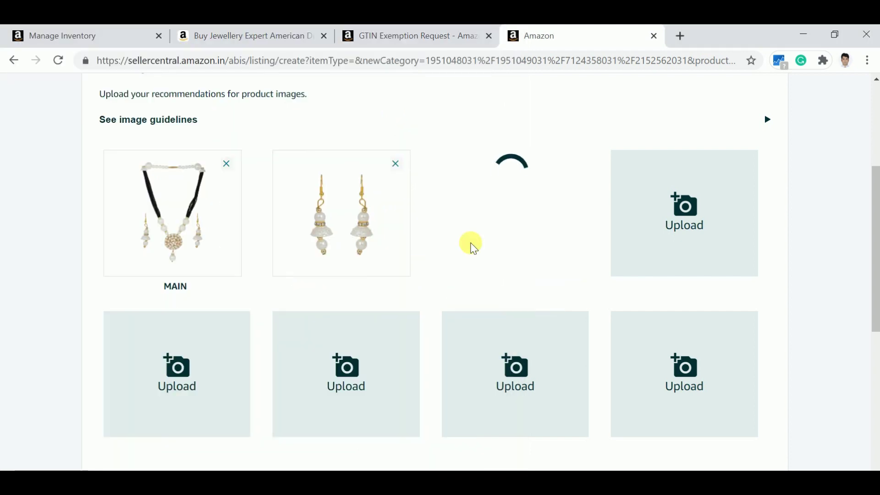
pyautogui.scroll(-5, 511, 275)
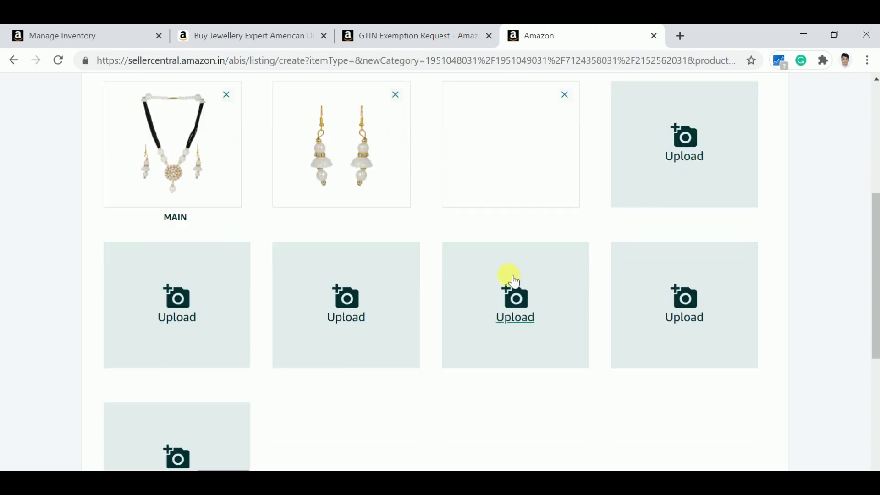
pyautogui.scroll(5, 447, 286)
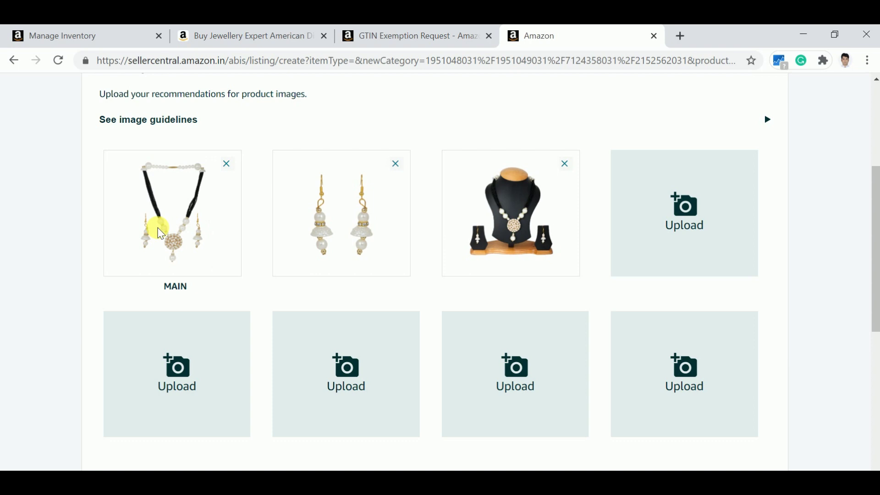
# Open the listing's Description section and examine the Product Description text.
pyautogui.scroll(-3, 646, 305)
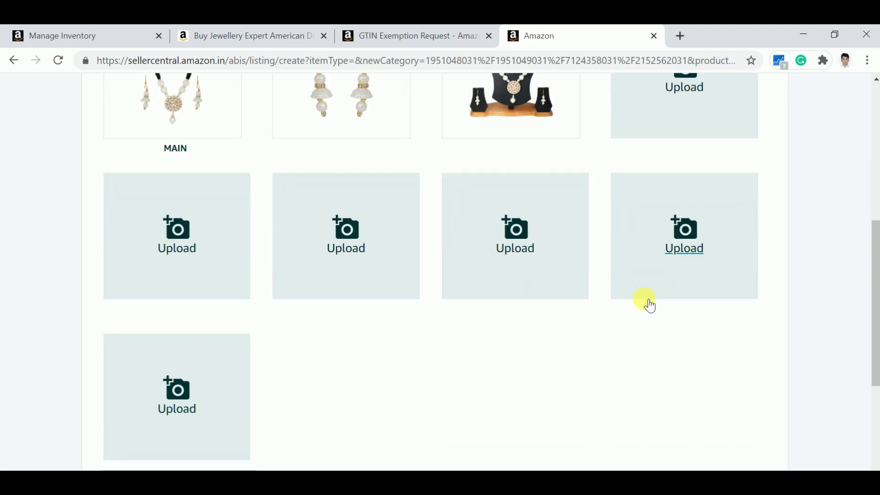
pyautogui.scroll(8, 618, 308)
pyautogui.click(513, 111)
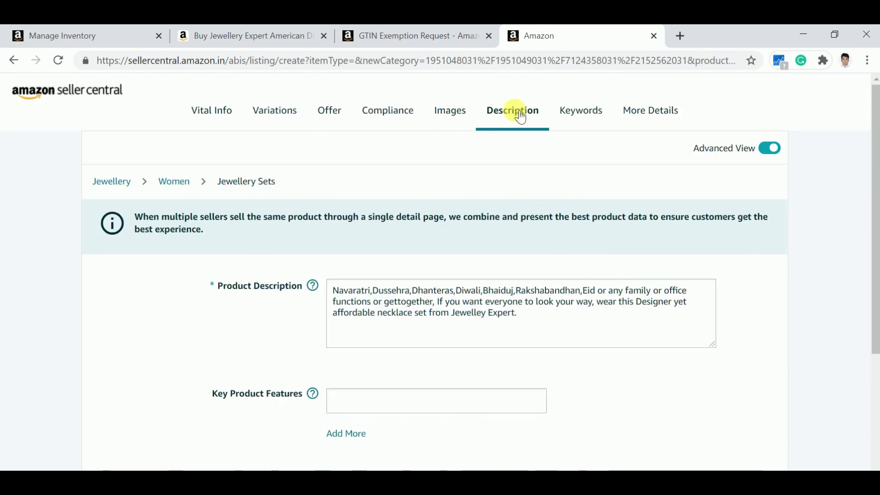
pyautogui.moveTo(534, 318)
pyautogui.mouseDown()
pyautogui.moveTo(430, 309)
pyautogui.moveTo(353, 291)
pyautogui.mouseUp()
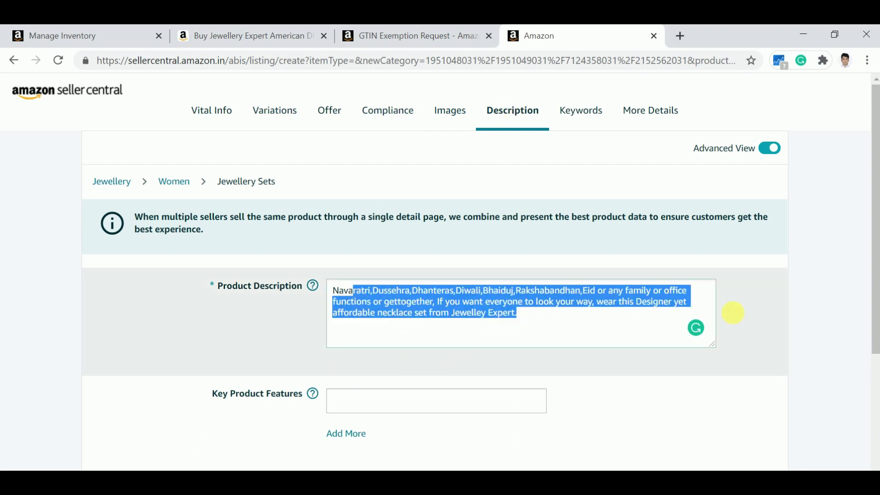
# Enter "Necklace" as the first key product feature and add a second feature reading "pearls Necklace".
pyautogui.click(802, 319)
pyautogui.moveTo(432, 292)
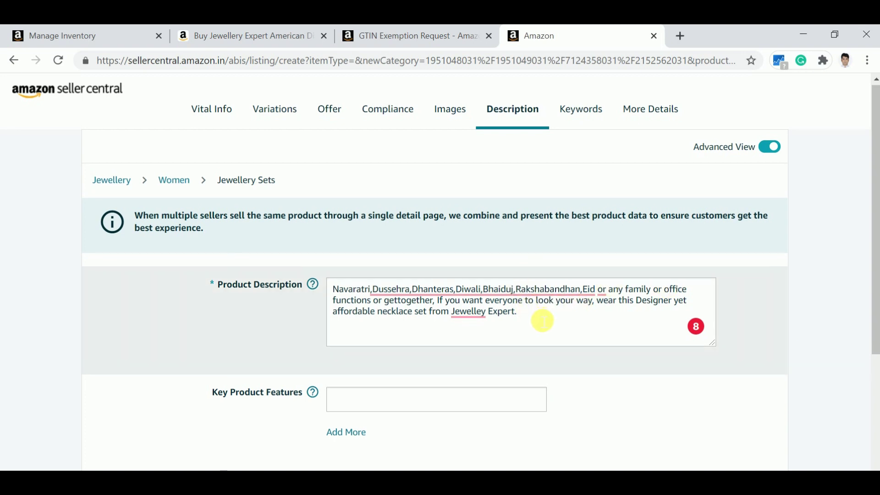
pyautogui.scroll(-3, 513, 302)
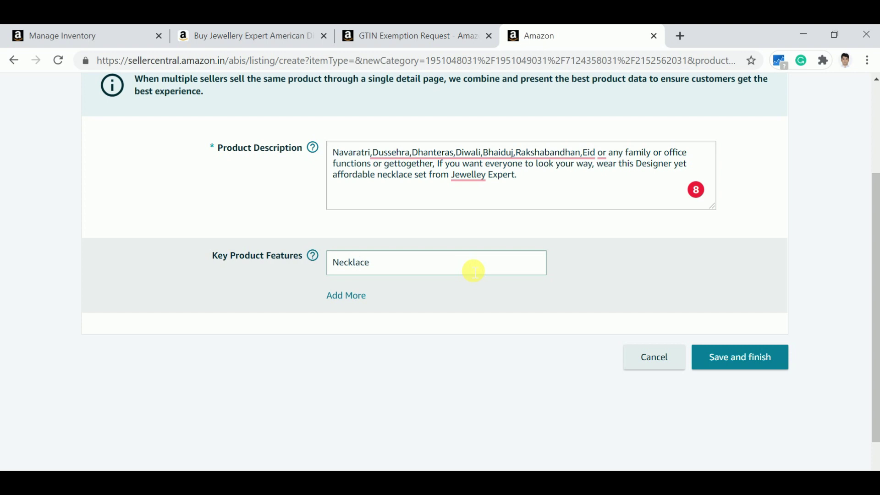
pyautogui.click(353, 295)
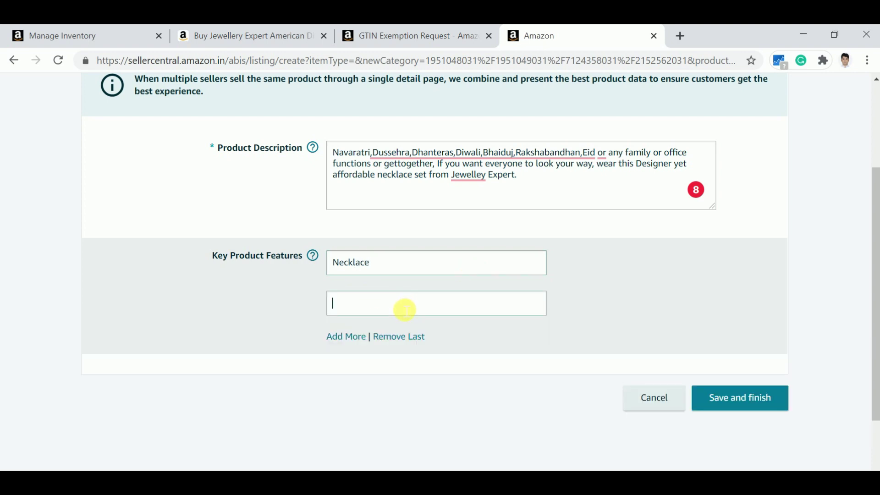
pyautogui.write('pearls Necklace')
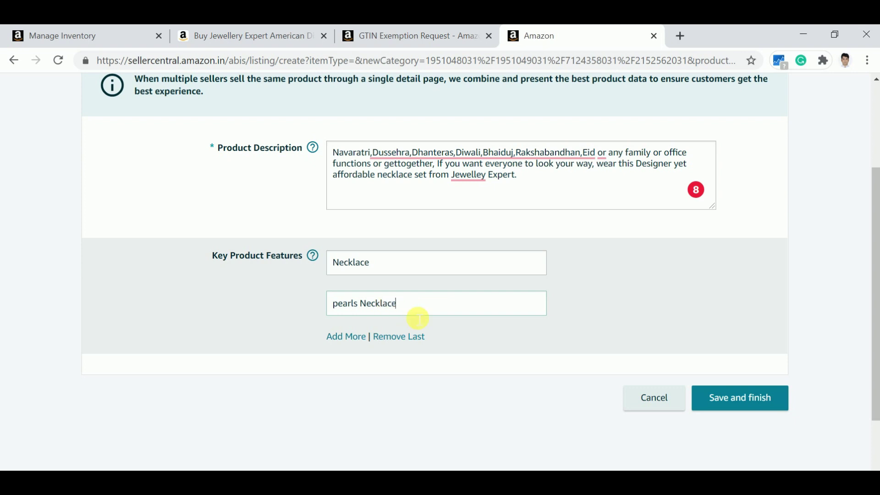
# Enter "pears necklace" as the search terms in the listing's Keywords section.
pyautogui.scroll(3, 548, 344)
pyautogui.click(578, 110)
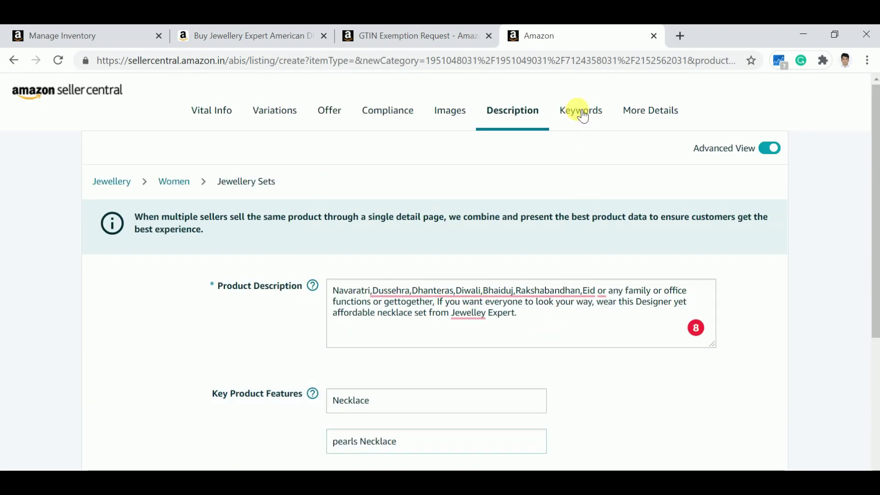
pyautogui.click(424, 290)
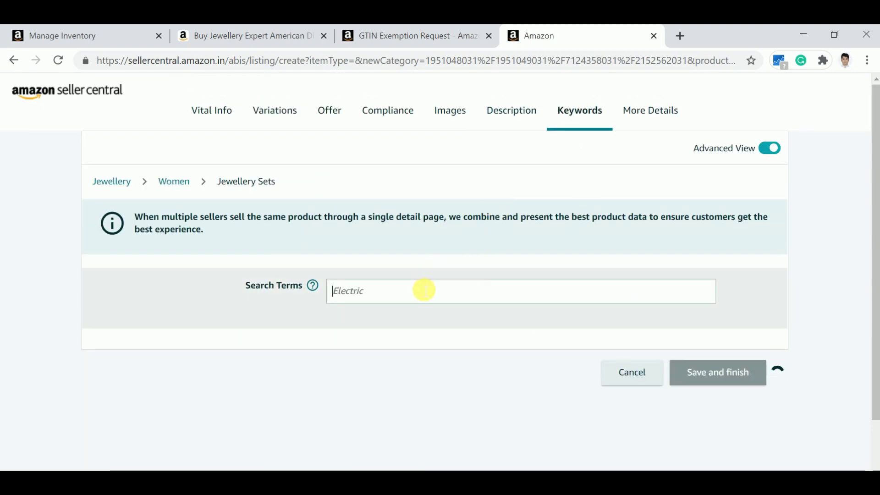
pyautogui.write('pe')
pyautogui.press('BackSpace')
pyautogui.write('pears')
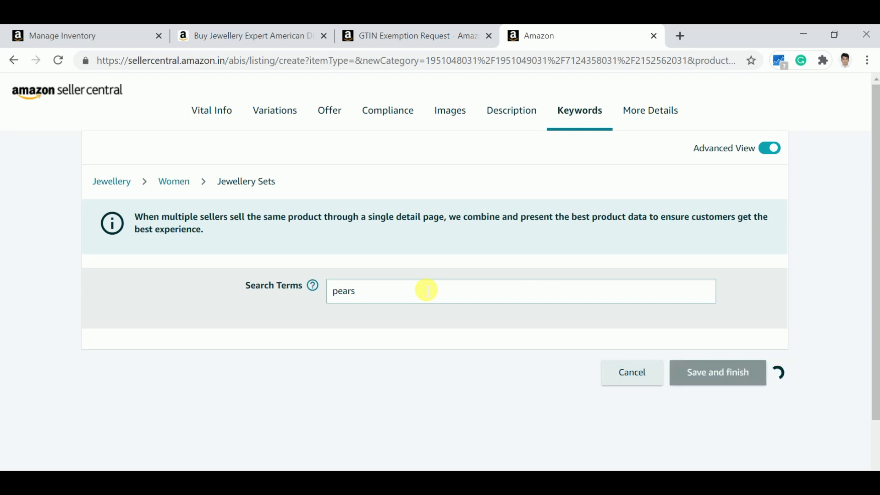
pyautogui.write(' necklace')
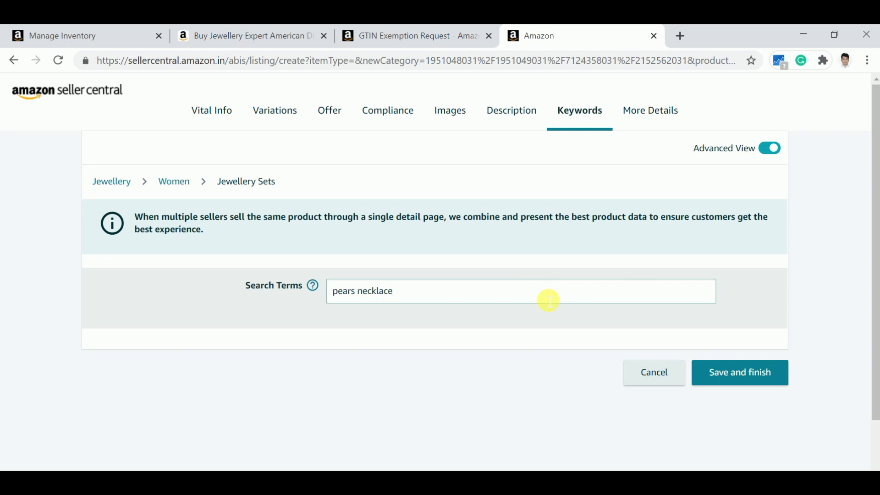
# In the More Details section, set the package dimensions to height 18, length 15 and width 9.
pyautogui.click(651, 113)
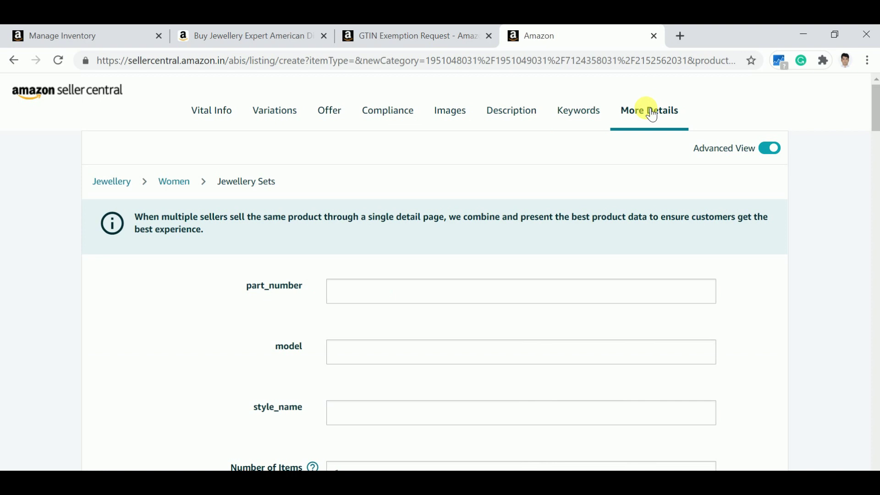
pyautogui.scroll(-1, 430, 380)
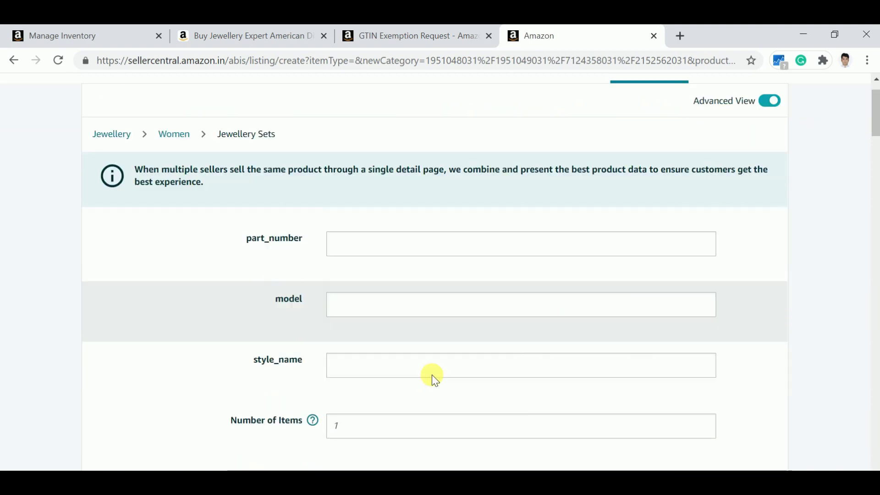
pyautogui.scroll(-2, 376, 327)
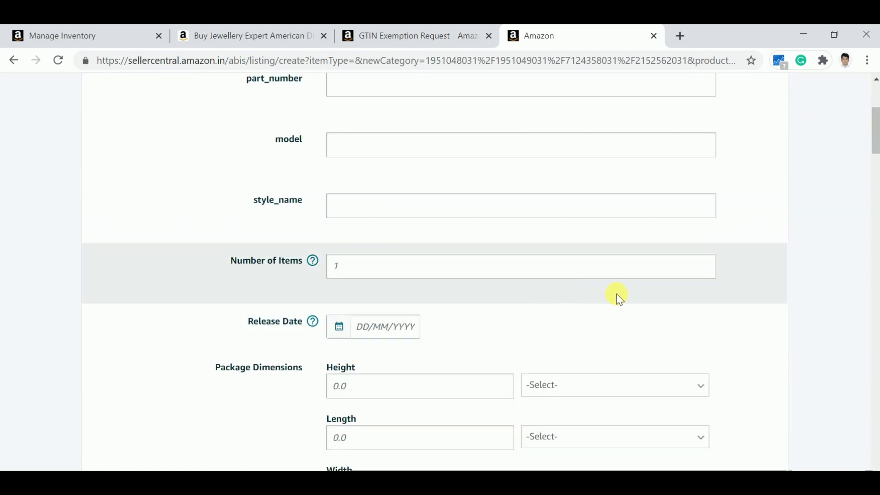
pyautogui.scroll(-2, 669, 305)
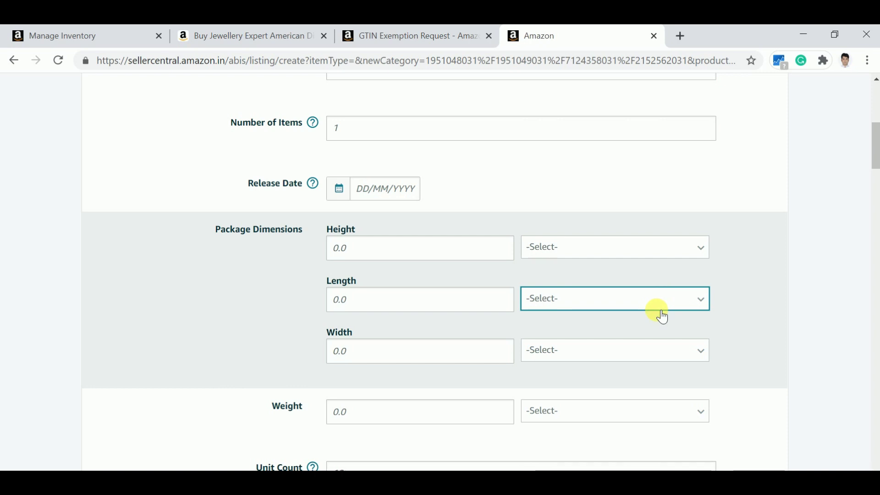
pyautogui.click(436, 258)
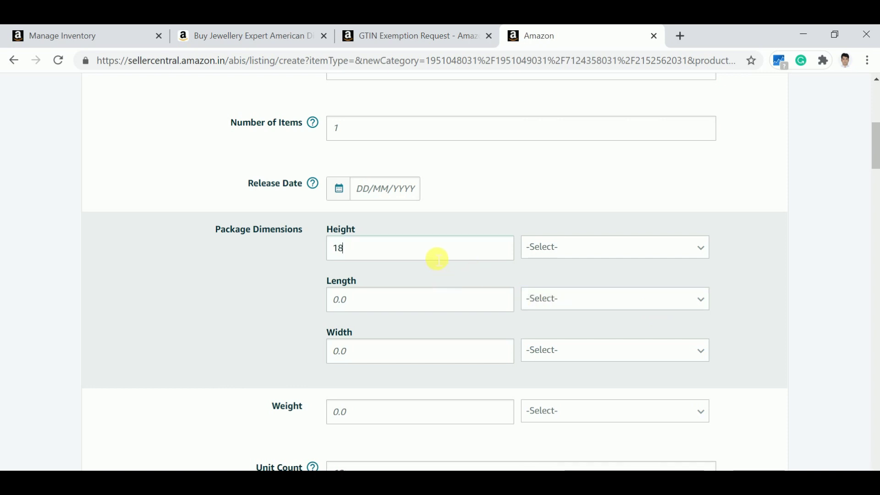
pyautogui.click(413, 299)
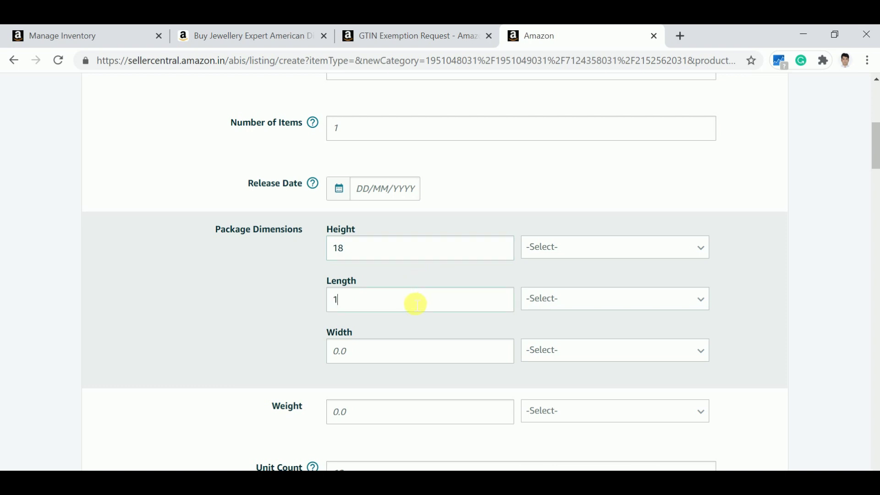
pyautogui.click(390, 352)
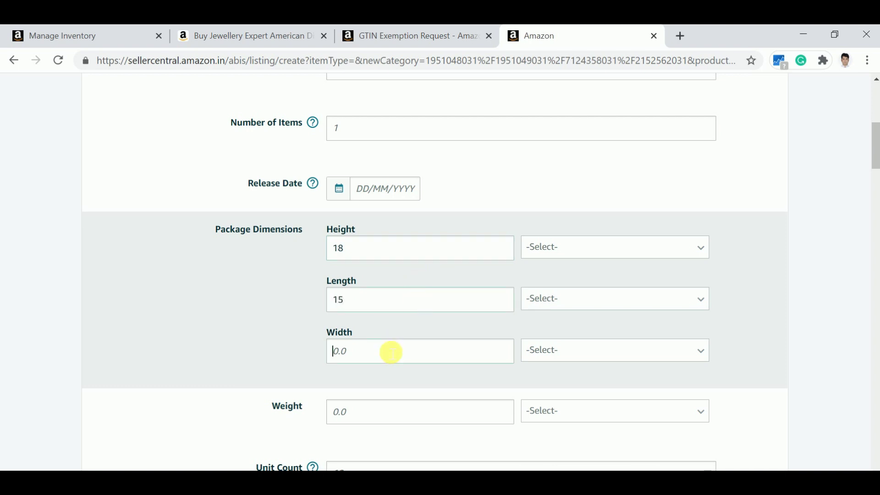
pyautogui.write('9')
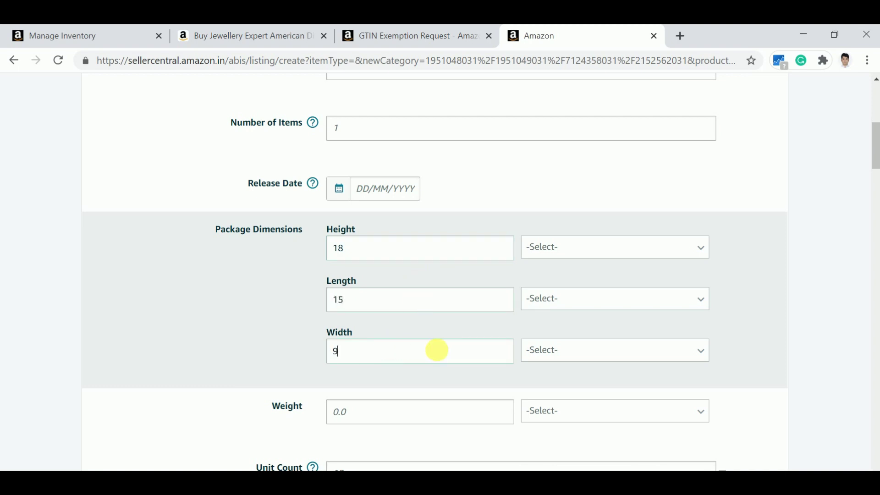
# Set the unit of the package width, length and height to IN.
pyautogui.click(567, 351)
pyautogui.click(562, 302)
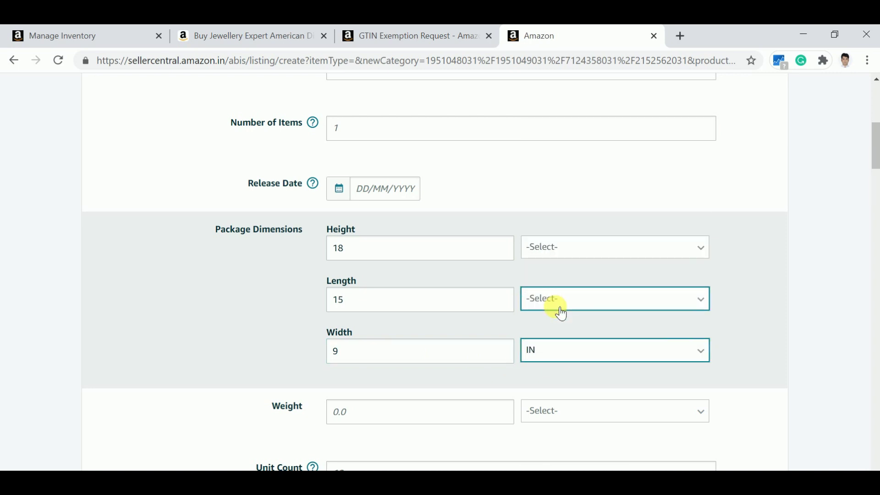
pyautogui.click(573, 303)
pyautogui.scroll(-2, 596, 431)
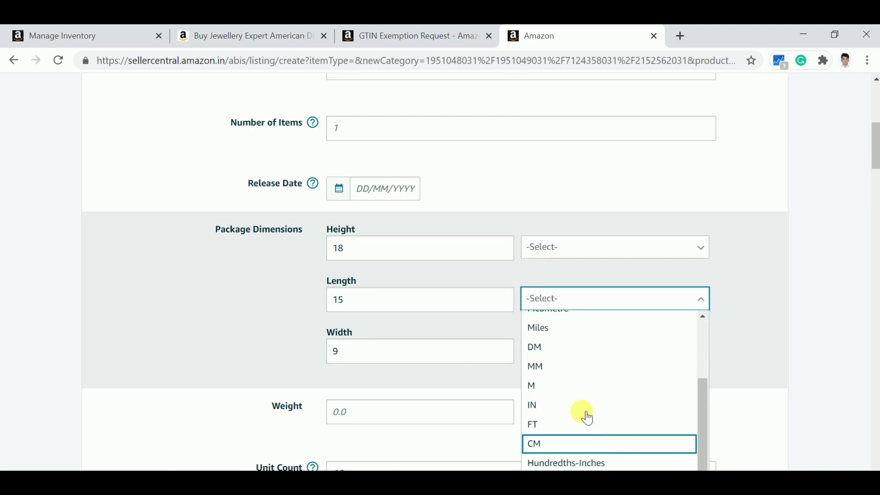
pyautogui.click(578, 408)
pyautogui.click(595, 248)
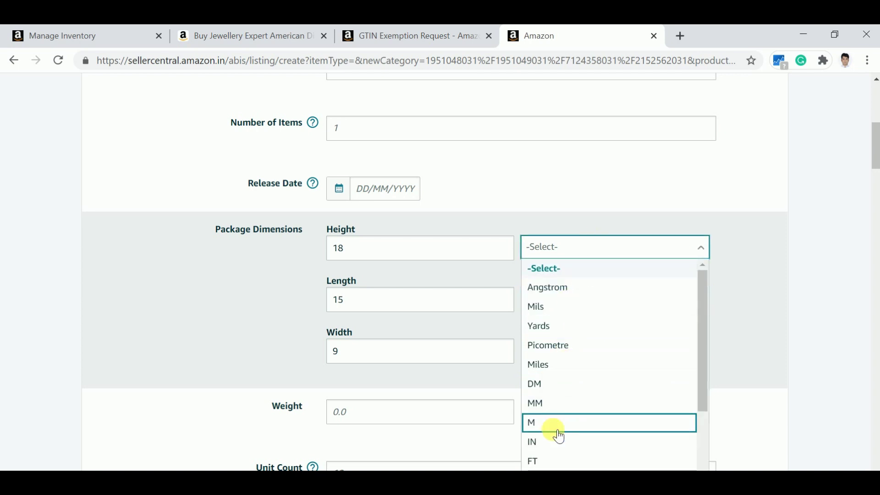
pyautogui.click(560, 445)
# Set the weight to 0.03 KG below the package dimensions.
pyautogui.scroll(-2, 732, 376)
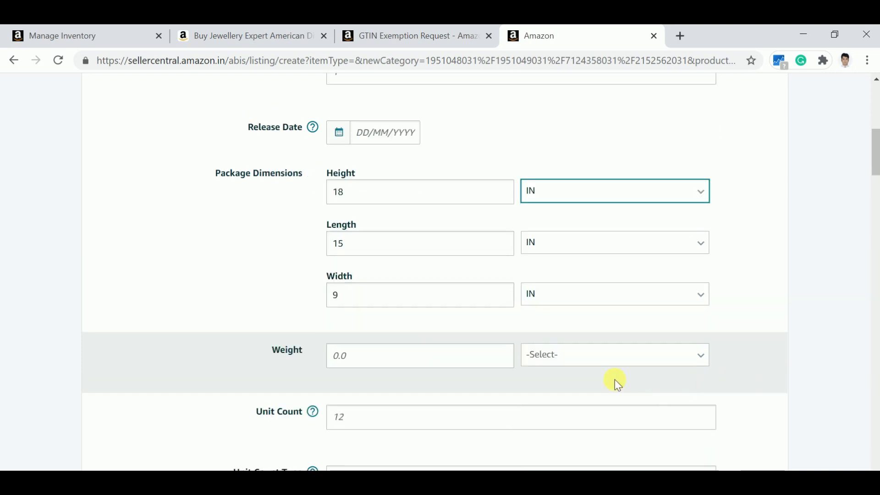
pyautogui.click(490, 354)
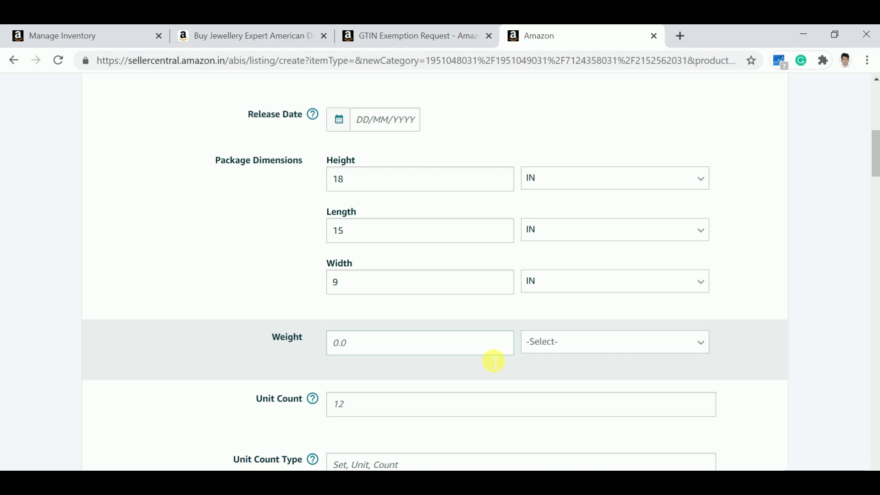
pyautogui.click(650, 343)
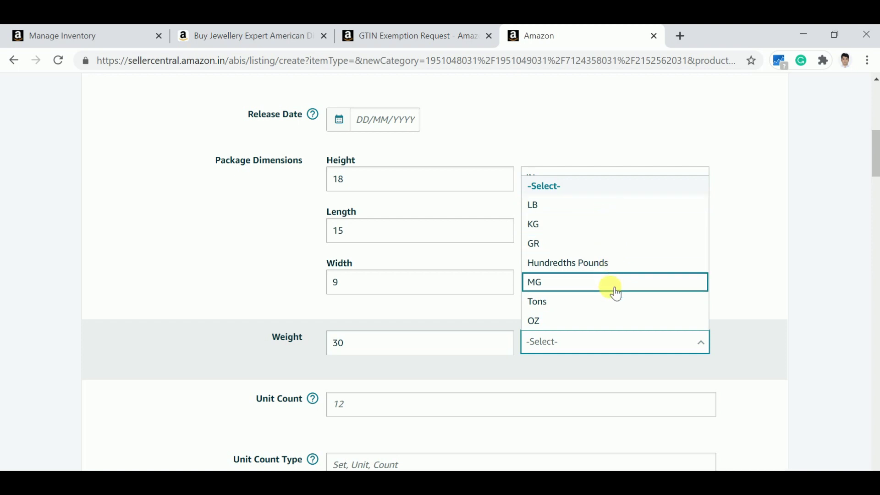
pyautogui.scroll(-3, 615, 308)
pyautogui.scroll(3, 713, 353)
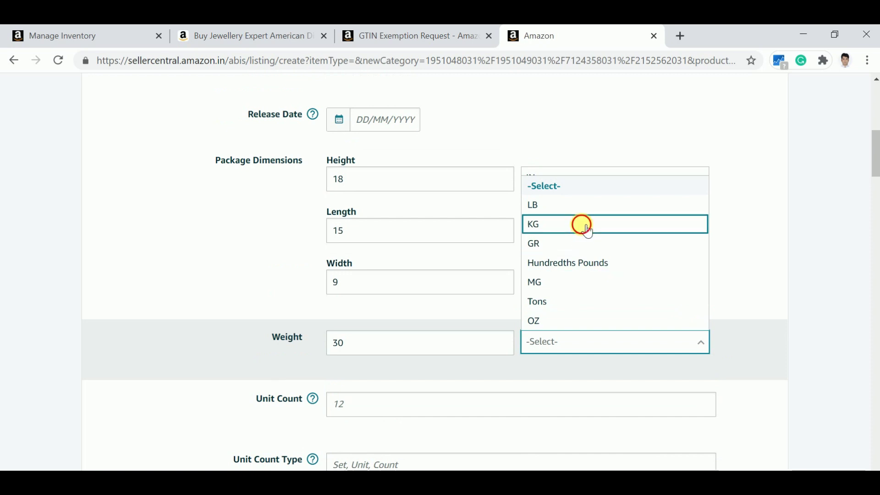
pyautogui.click(583, 226)
pyautogui.click(420, 345)
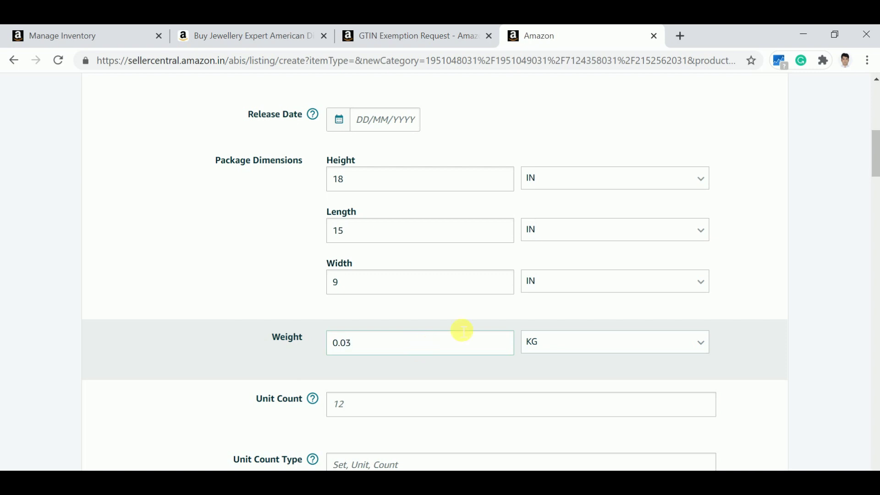
# Examine the optional fields in More Details, from Unit Count through the pearl, stone and metal attributes to Item Booking Date.
pyautogui.scroll(-3, 731, 359)
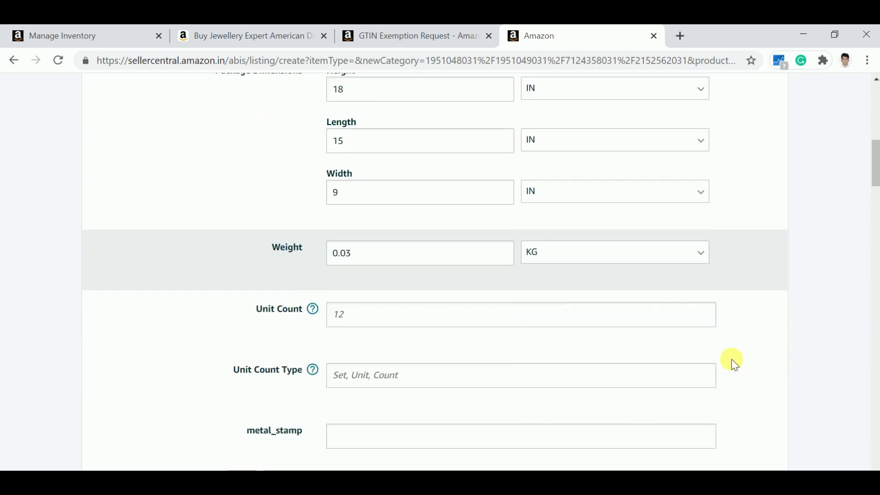
pyautogui.scroll(-1, 438, 321)
pyautogui.click(437, 323)
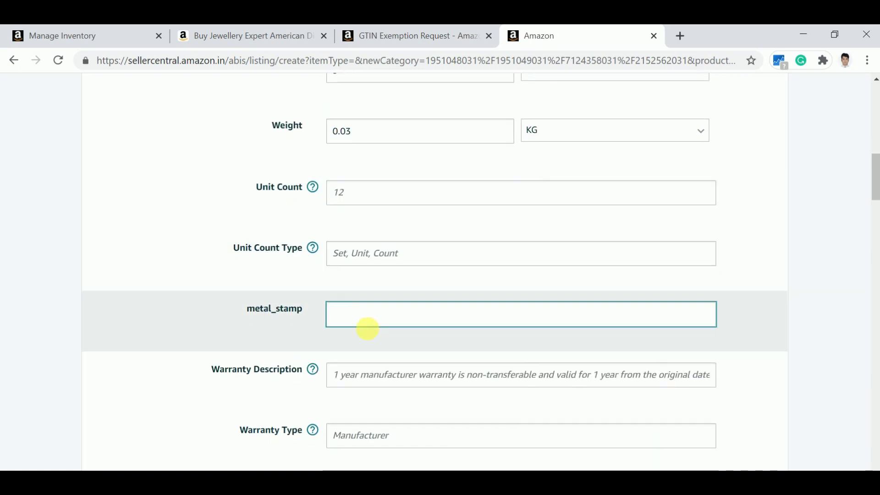
pyautogui.scroll(-3, 367, 330)
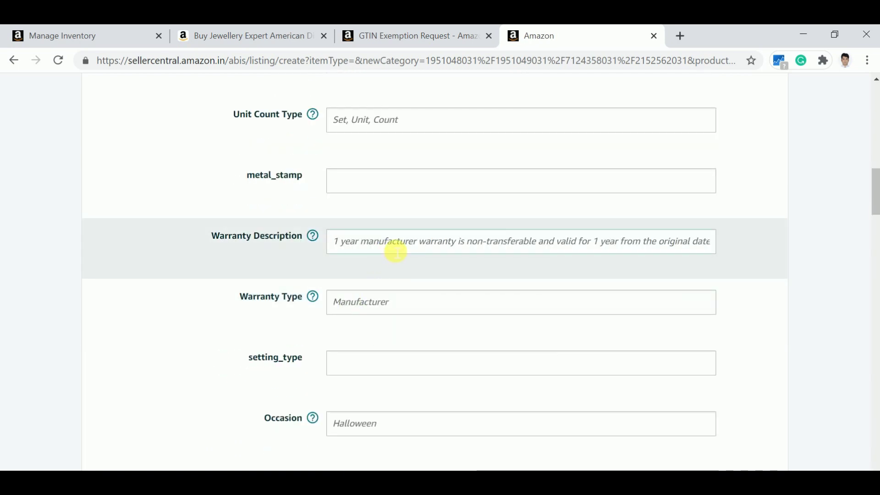
pyautogui.scroll(-3, 476, 307)
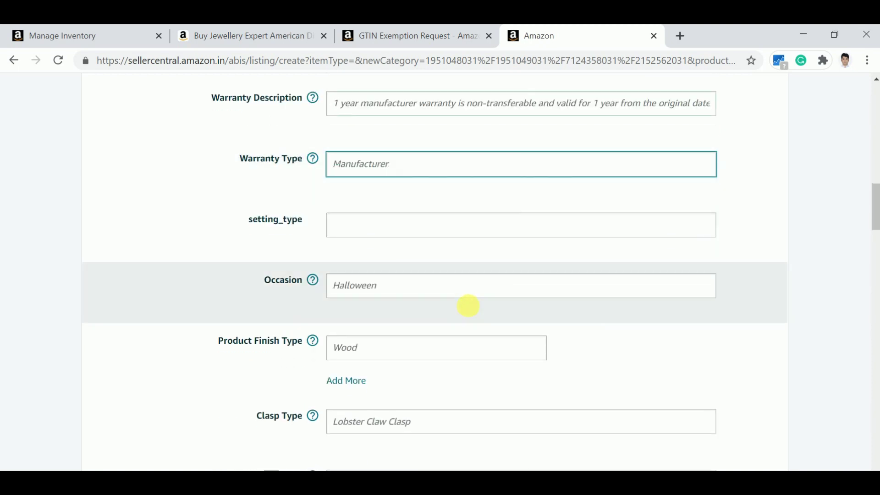
pyautogui.scroll(-3, 609, 301)
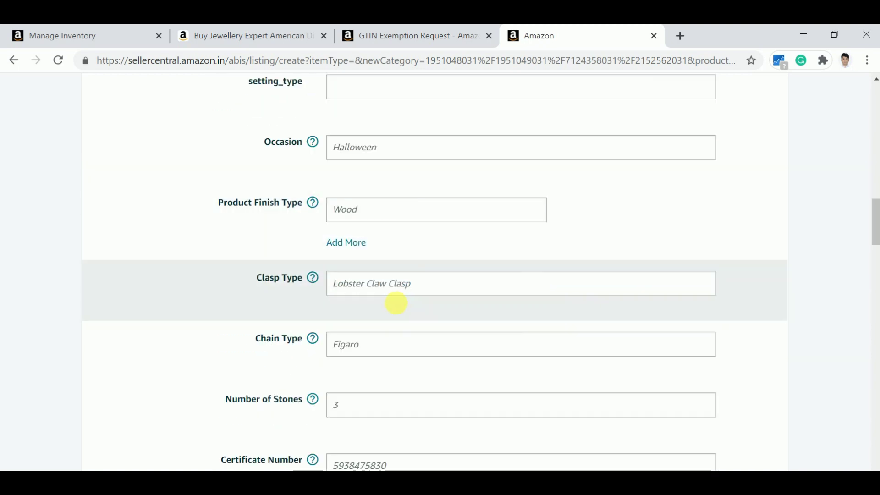
pyautogui.scroll(-4, 395, 305)
pyautogui.scroll(-7, 396, 304)
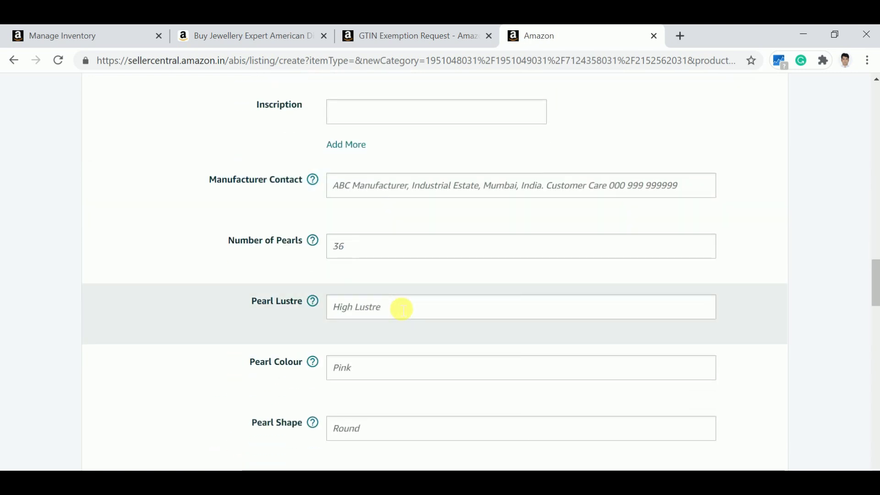
pyautogui.scroll(-1, 401, 309)
pyautogui.scroll(-3, 403, 253)
pyautogui.scroll(4, 403, 204)
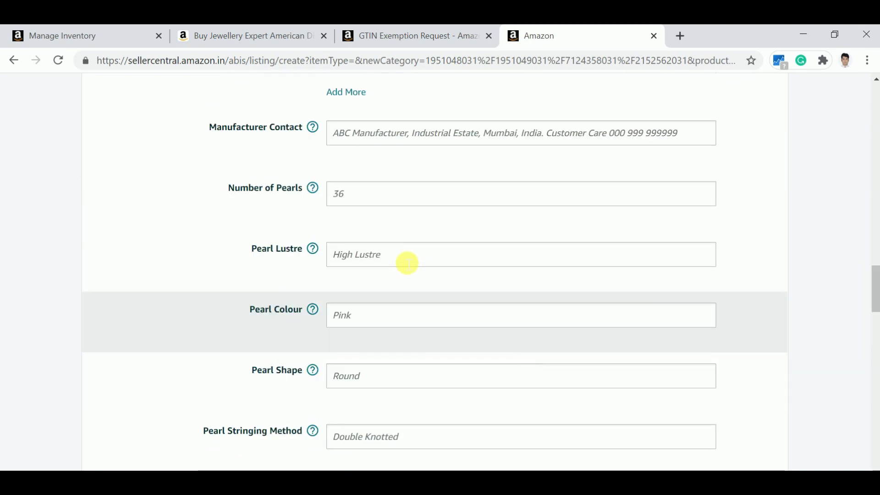
pyautogui.scroll(1, 407, 263)
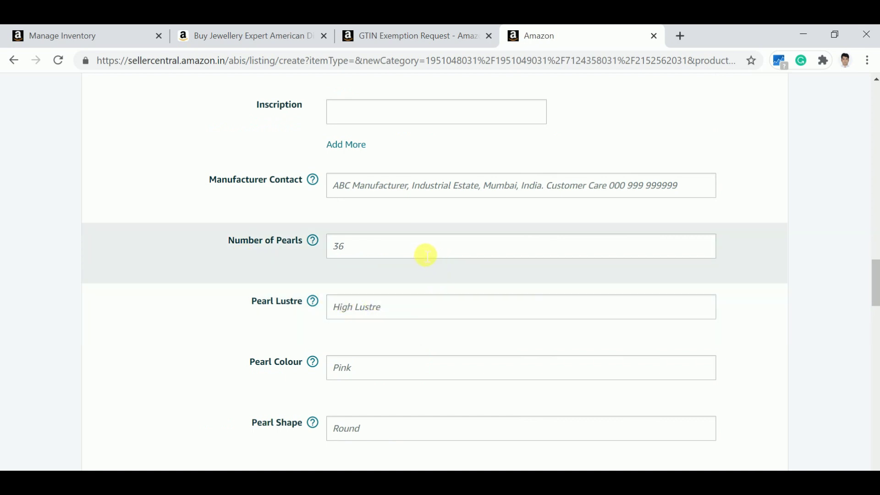
pyautogui.scroll(-4, 425, 255)
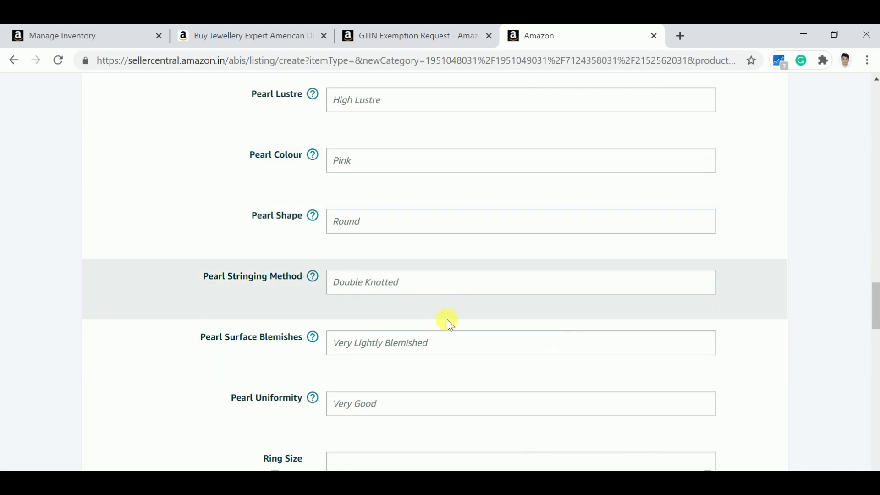
pyautogui.scroll(-3, 465, 339)
pyautogui.scroll(-2, 736, 375)
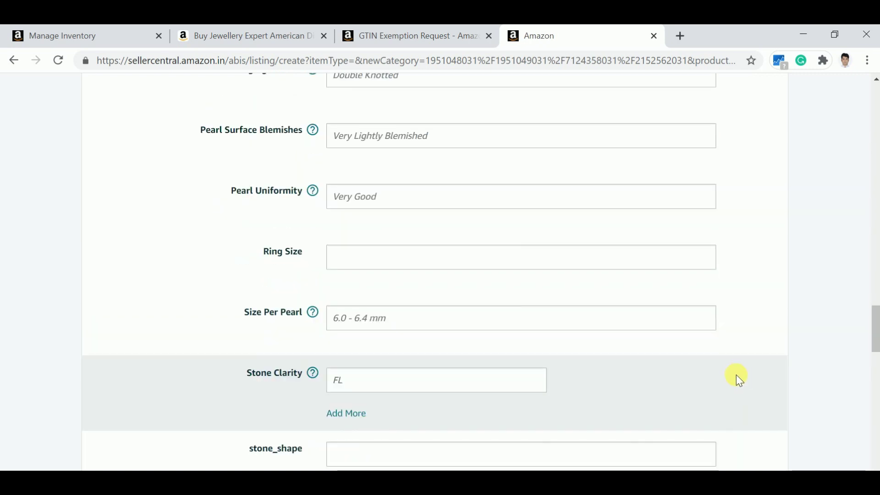
pyautogui.scroll(-3, 733, 371)
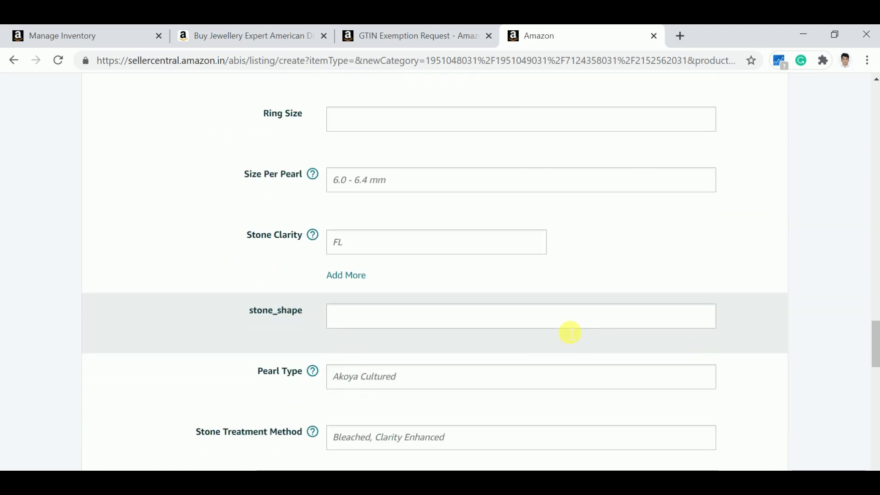
pyautogui.scroll(-13, 570, 333)
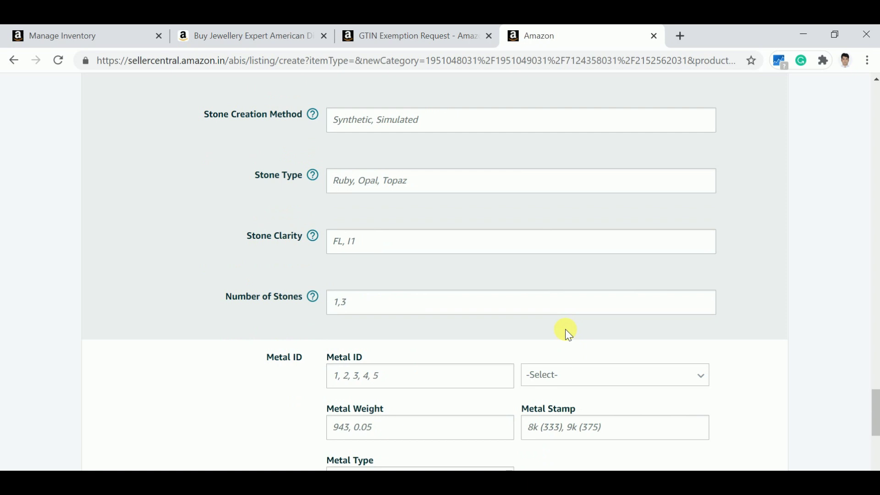
pyautogui.scroll(-4, 565, 329)
pyautogui.scroll(-3, 680, 409)
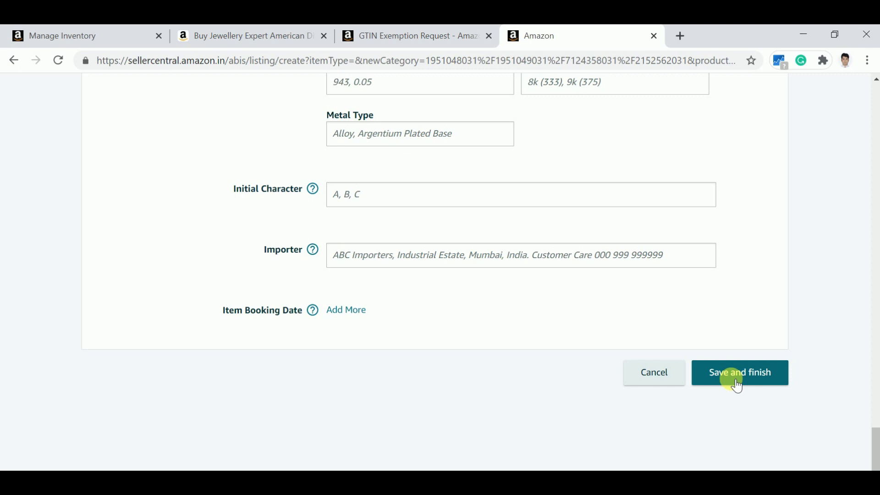
# Recheck the More Details form from part_number to its end, and look over the names of the listing's sections.
pyautogui.scroll(15, 600, 359)
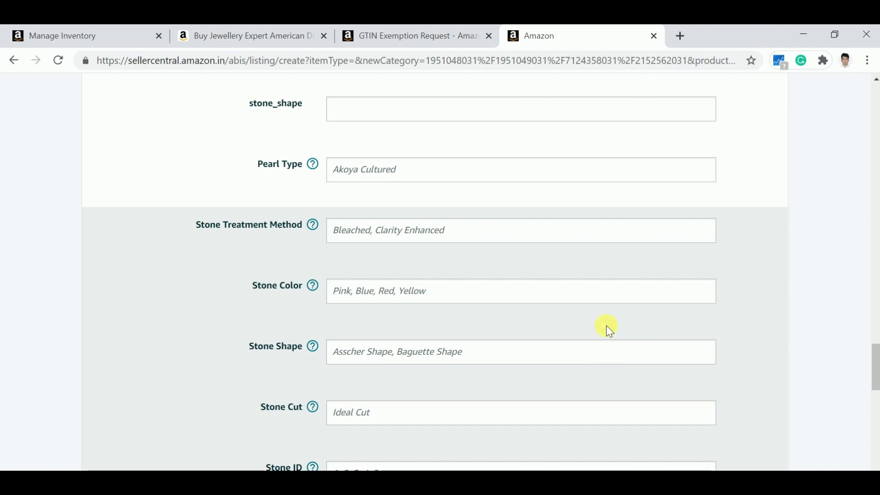
pyautogui.scroll(20, 556, 298)
pyautogui.scroll(20, 560, 298)
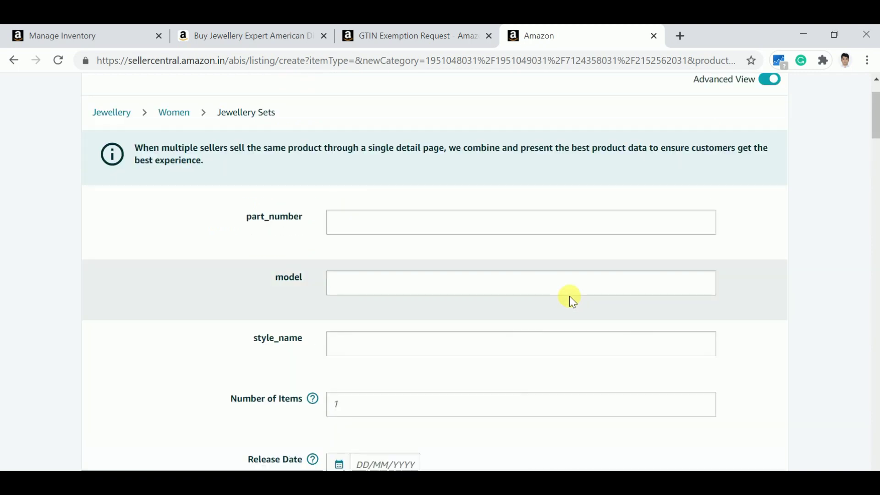
pyautogui.scroll(2, 572, 294)
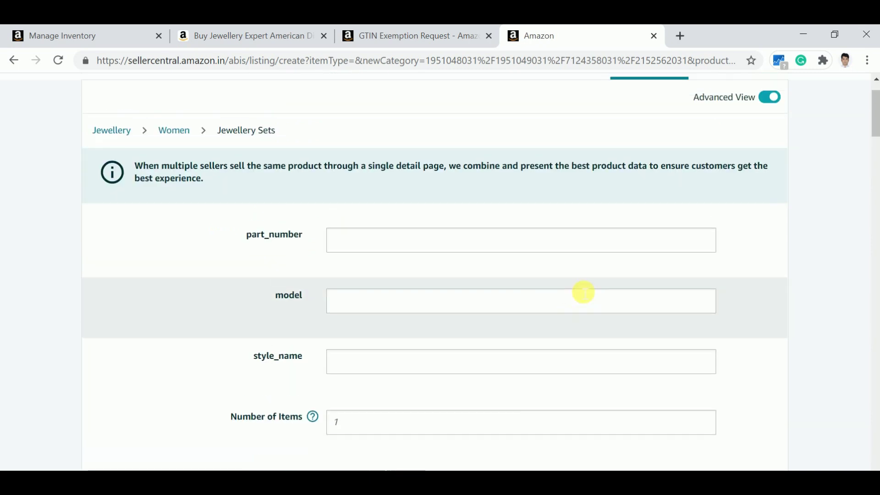
pyautogui.scroll(-6, 583, 292)
pyautogui.scroll(-20, 583, 292)
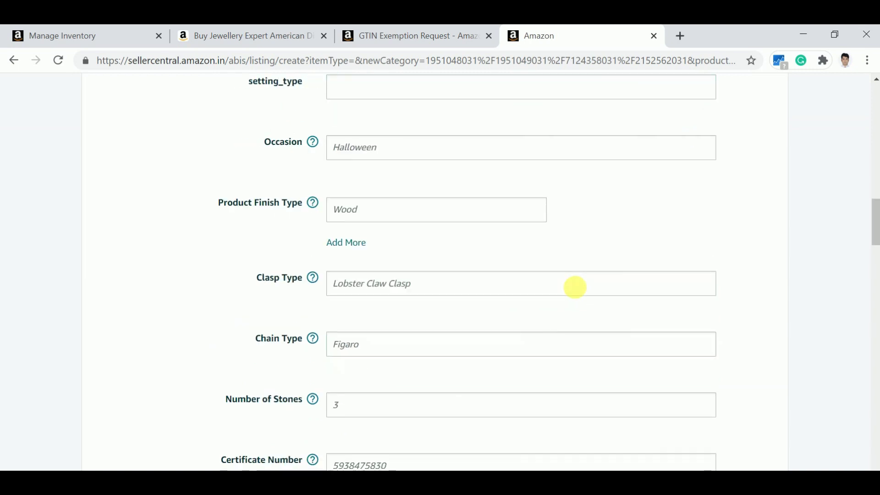
pyautogui.scroll(-20, 614, 308)
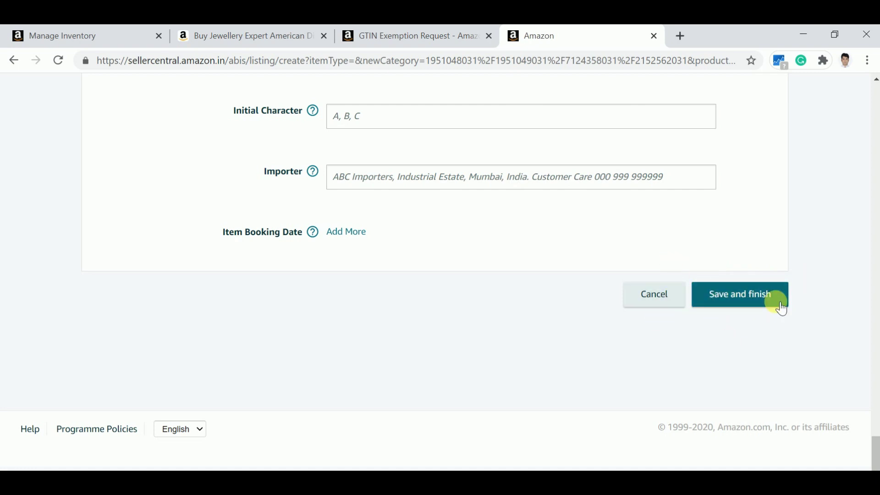
pyautogui.scroll(20, 554, 326)
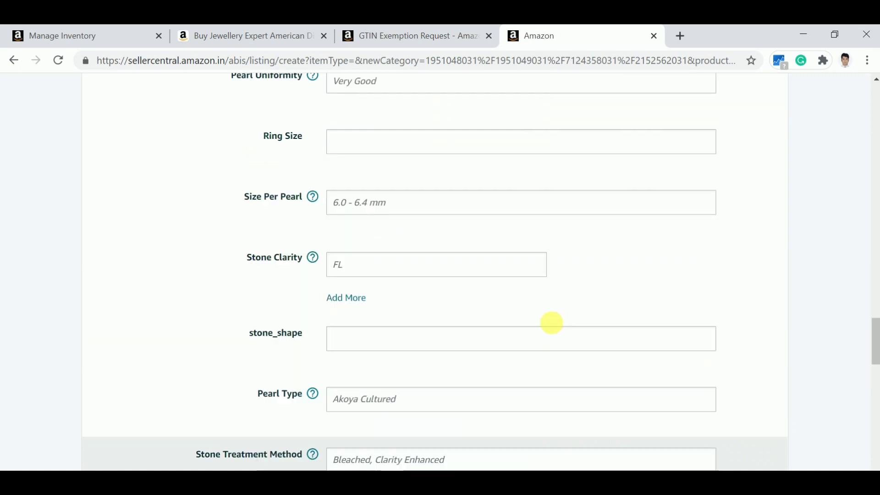
pyautogui.scroll(20, 556, 313)
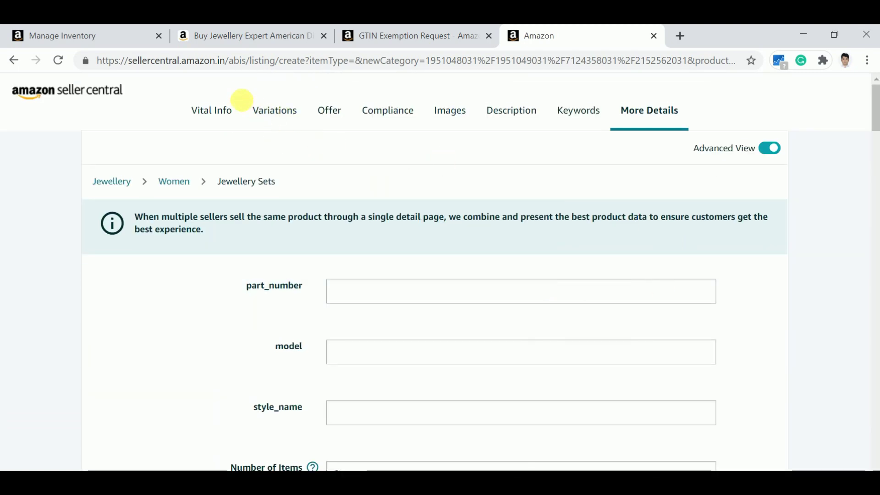
pyautogui.moveTo(174, 107); pyautogui.dragTo(690, 112)
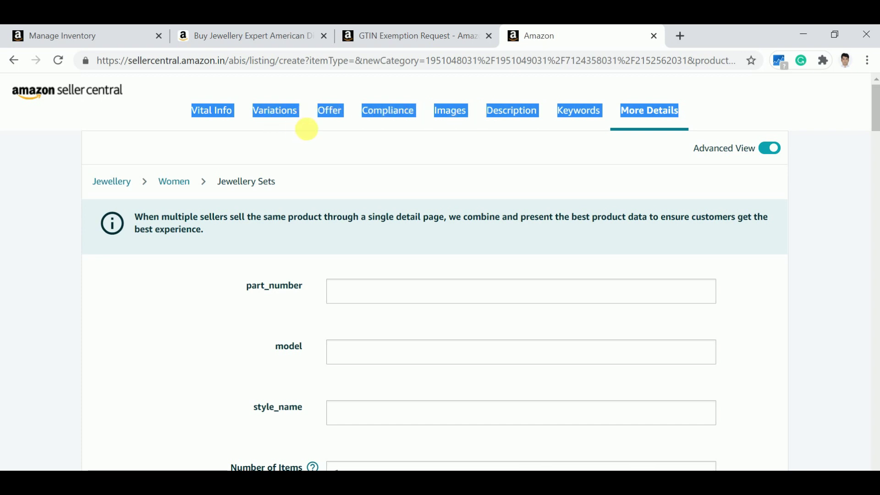
pyautogui.click(312, 129)
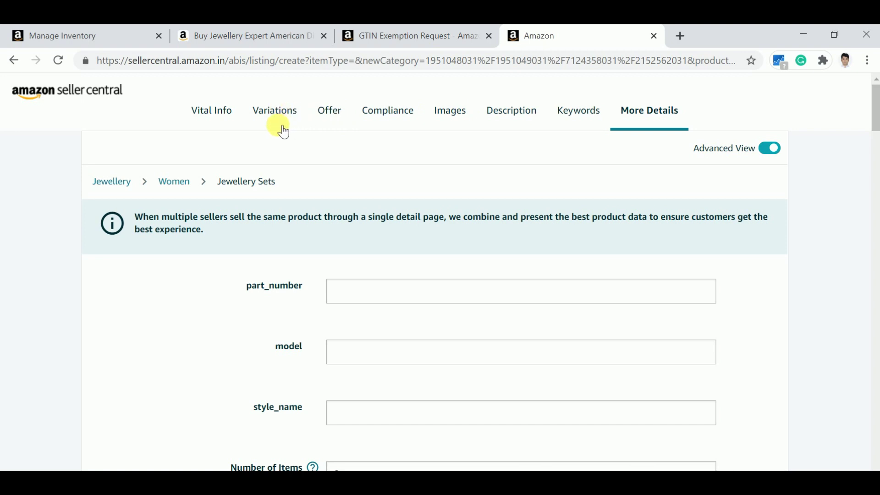
# In the Offer section, set the sale price to 999.00.
pyautogui.click(330, 111)
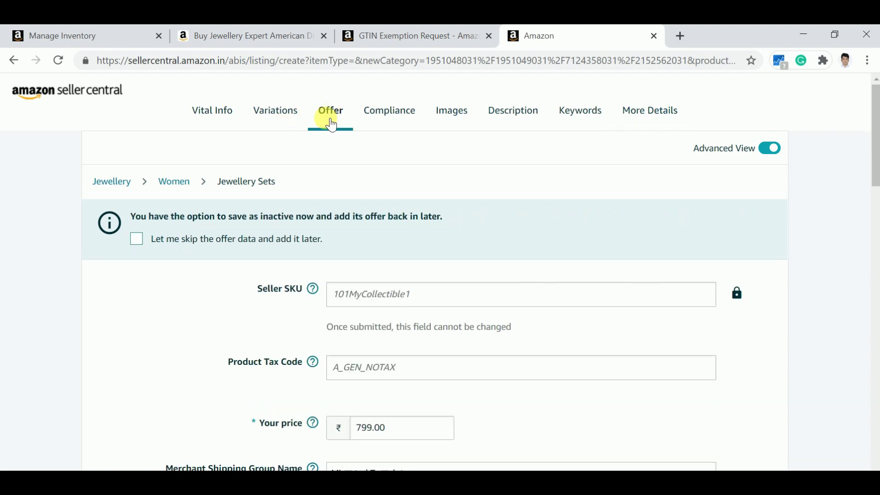
pyautogui.scroll(-13, 261, 234)
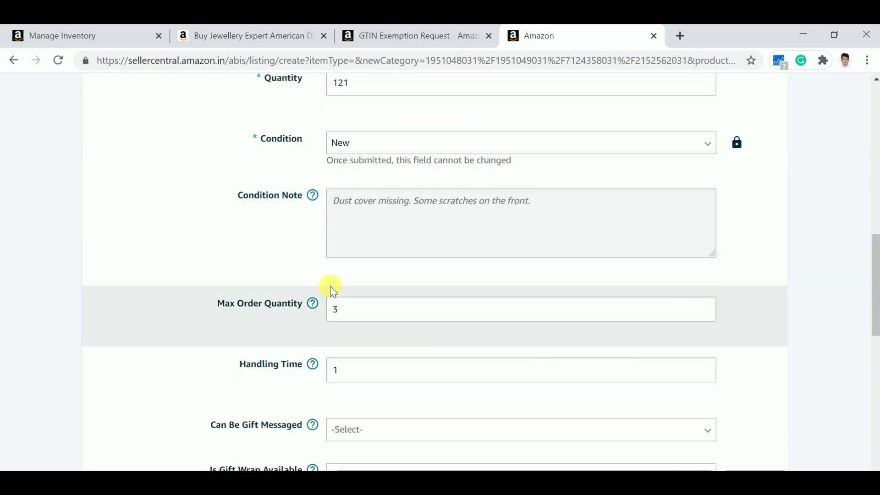
pyautogui.scroll(6, 330, 286)
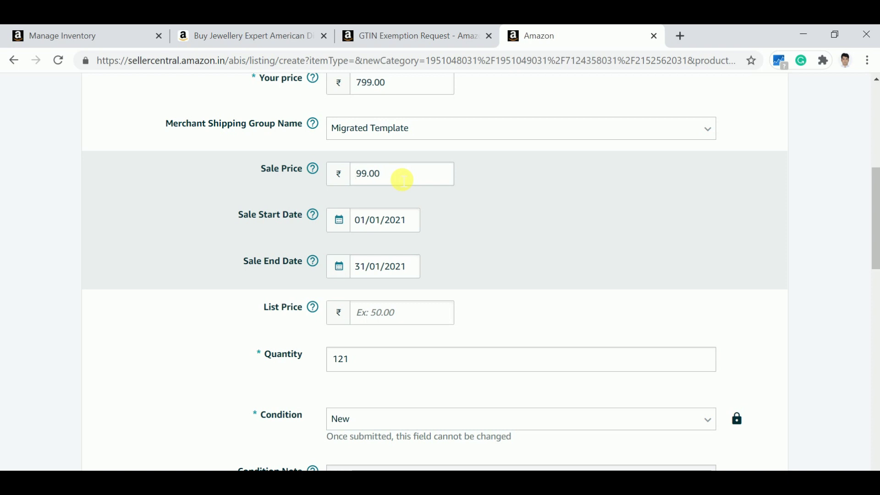
pyautogui.click(69, 174)
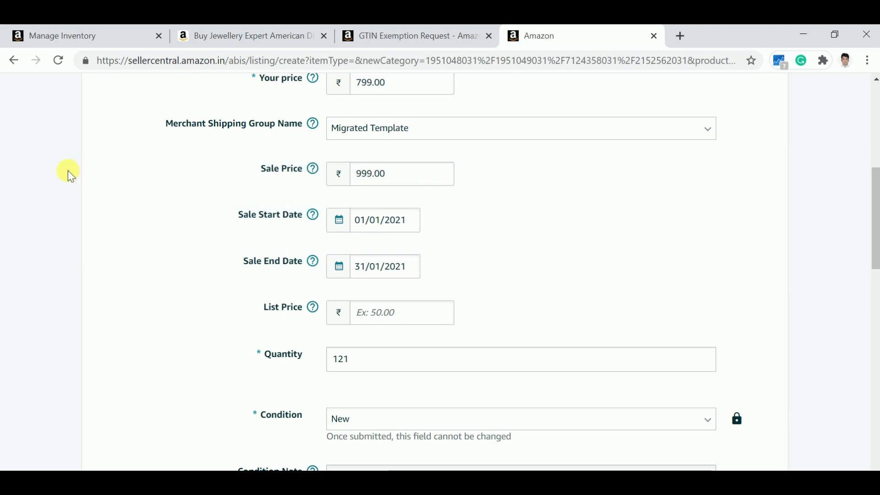
# Look through the fields of the Compliance section, such as battery composition, type and number of batteries.
pyautogui.scroll(6, 251, 150)
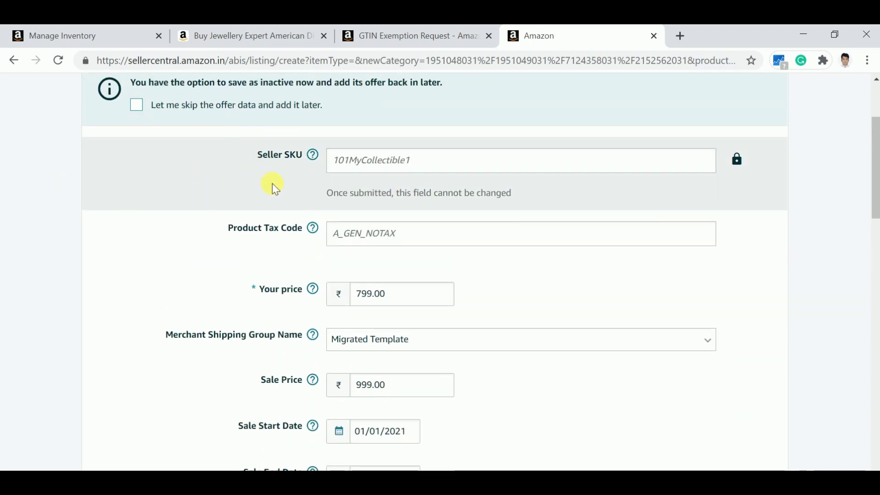
pyautogui.click(390, 113)
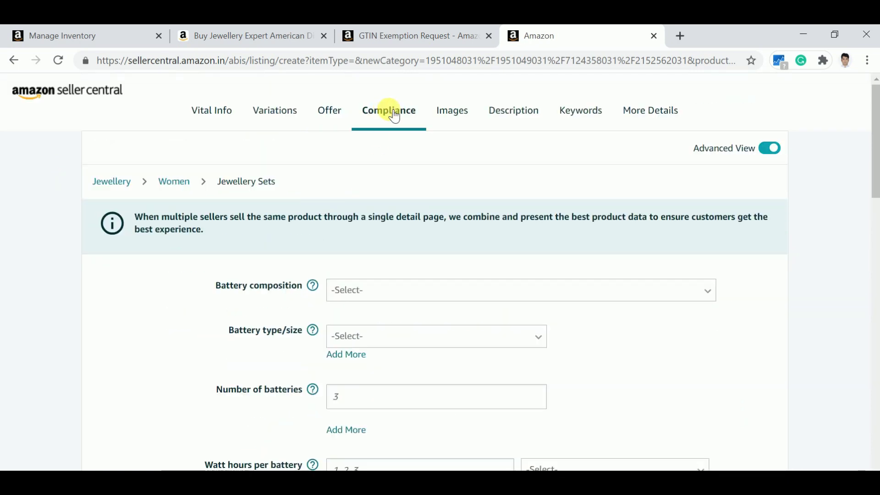
pyautogui.scroll(-9, 412, 255)
pyautogui.scroll(6, 410, 269)
pyautogui.scroll(3, 410, 269)
# Return to the Offer section and review its price, sale dates, quantity, condition, maximum retail price and fulfillment channel entries.
pyautogui.click(328, 110)
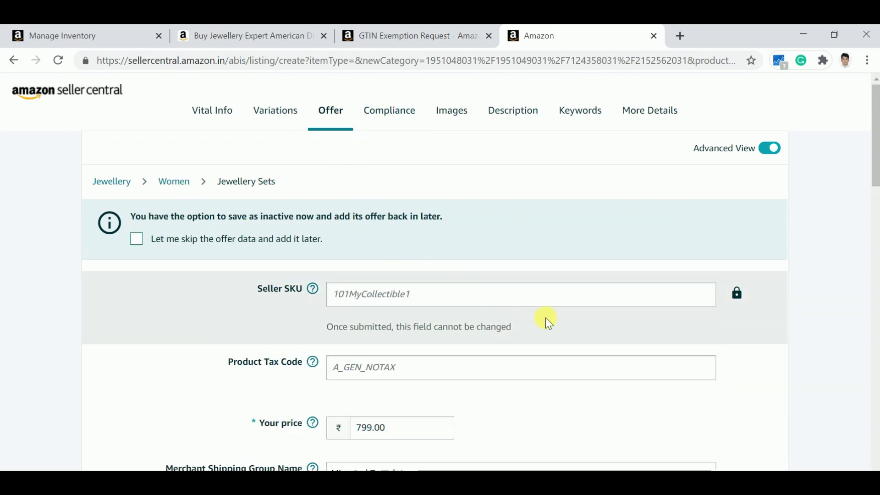
pyautogui.scroll(-8, 545, 321)
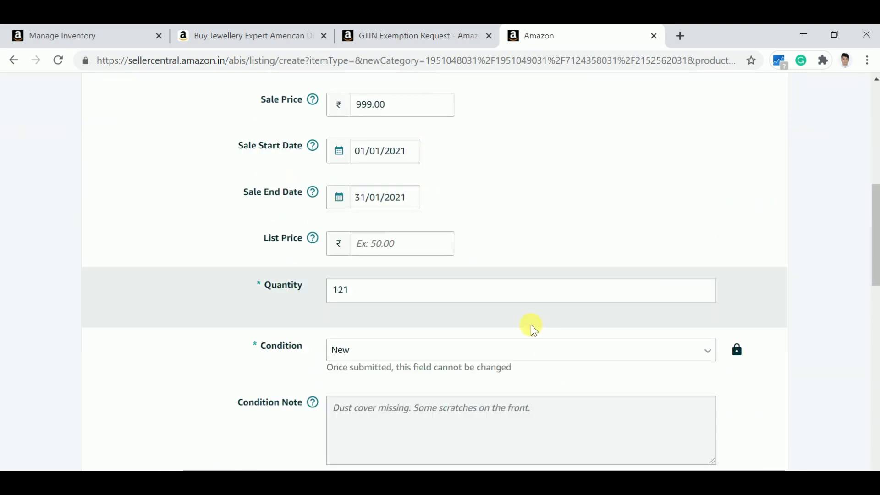
pyautogui.scroll(-10, 531, 326)
pyautogui.scroll(-6, 679, 418)
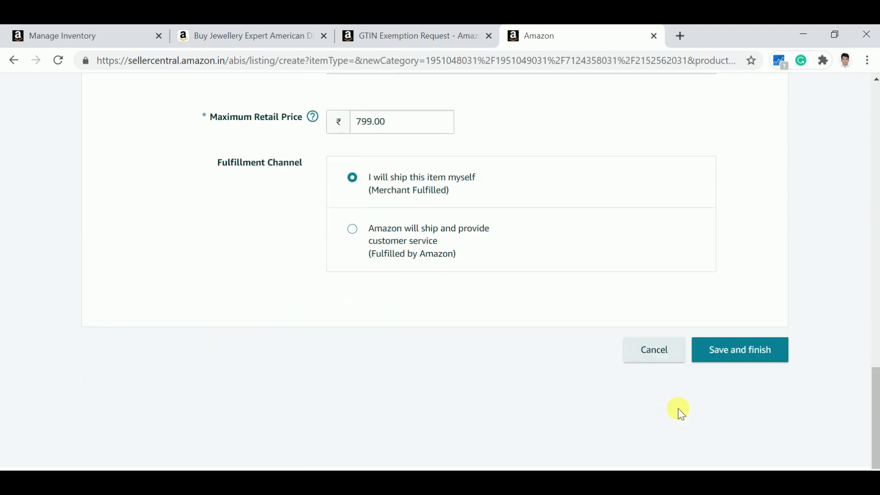
pyautogui.scroll(20, 532, 351)
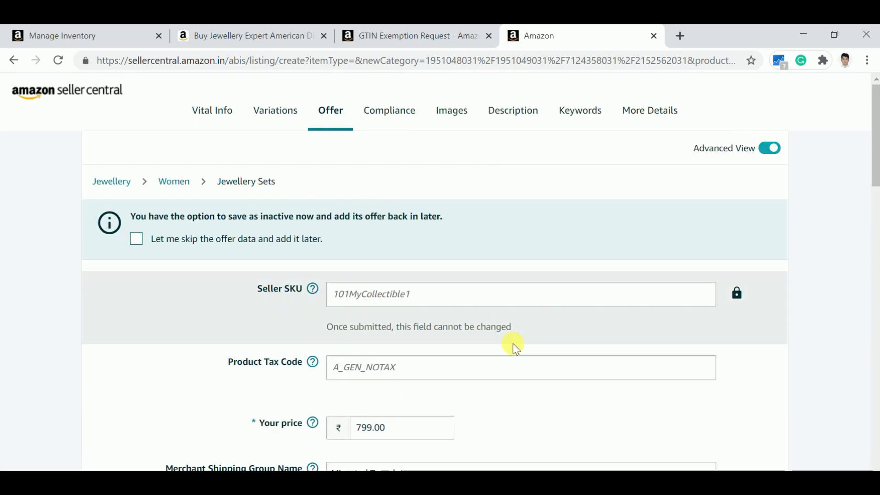
pyautogui.scroll(-5, 513, 346)
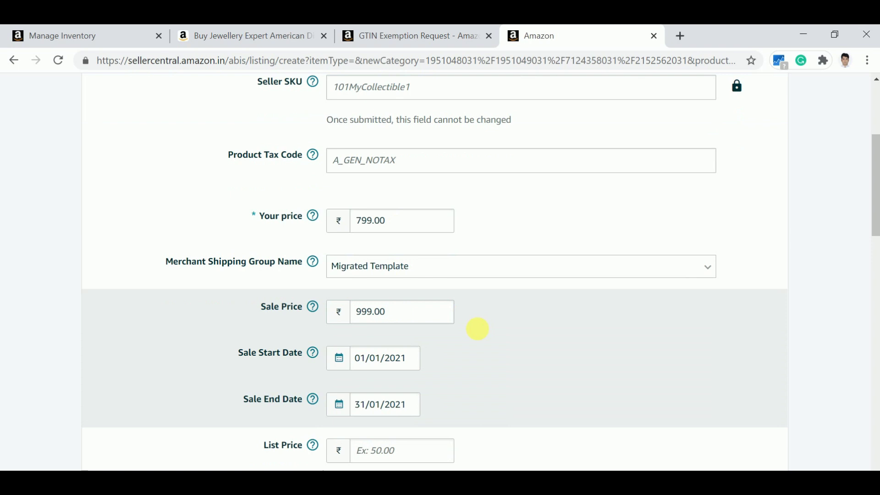
pyautogui.scroll(-5, 494, 338)
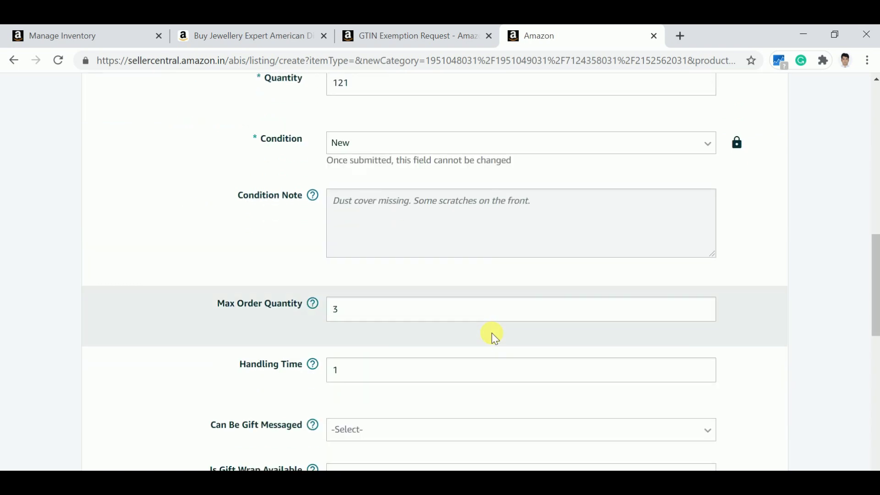
pyautogui.click(388, 145)
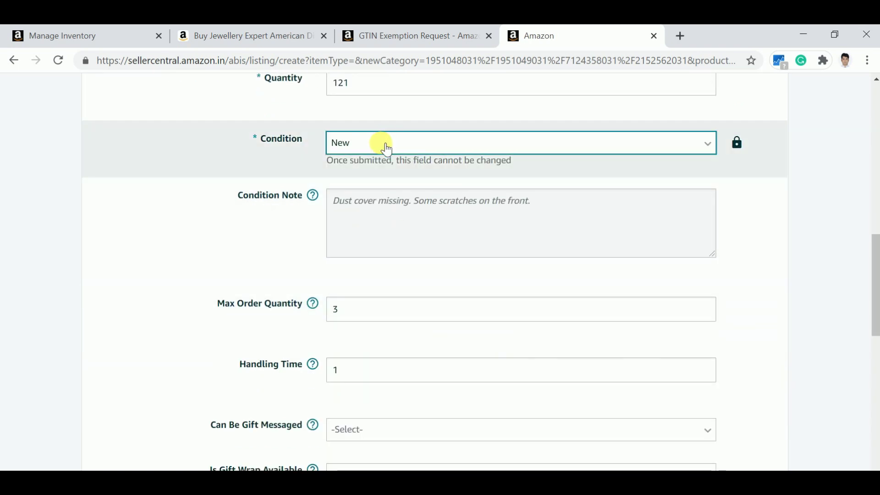
# Reset the offer's Condition to the unselected -Select- option.
pyautogui.click(386, 149)
pyautogui.click(373, 161)
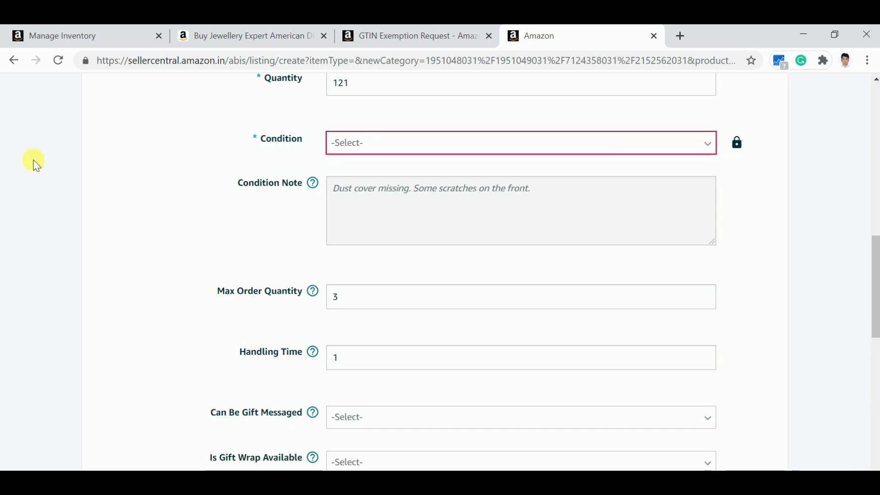
pyautogui.scroll(12, 53, 226)
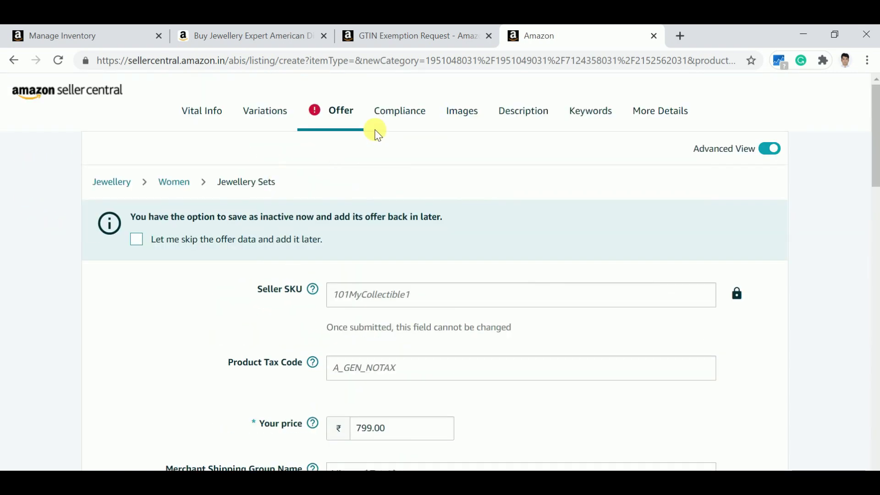
# Check the Compliance section down to its saving options, with the offer's required Condition left unselected.
pyautogui.click(415, 114)
pyautogui.scroll(-15, 582, 232)
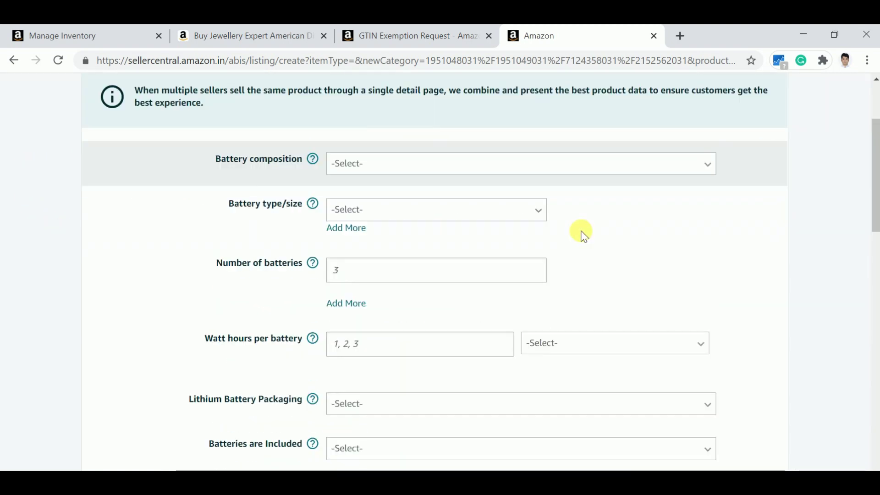
pyautogui.scroll(-1, 616, 291)
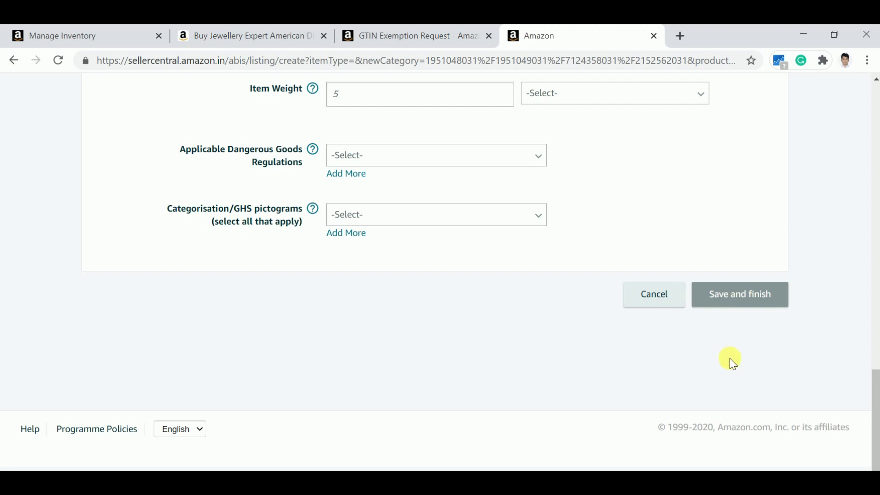
pyautogui.scroll(15, 730, 350)
pyautogui.scroll(5, 730, 341)
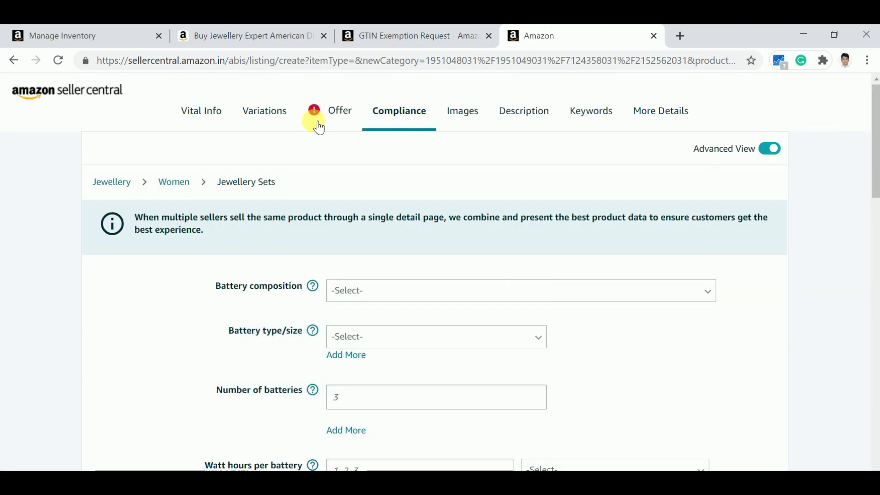
# Return to the Offer section and set the Condition back to New.
pyautogui.click(341, 111)
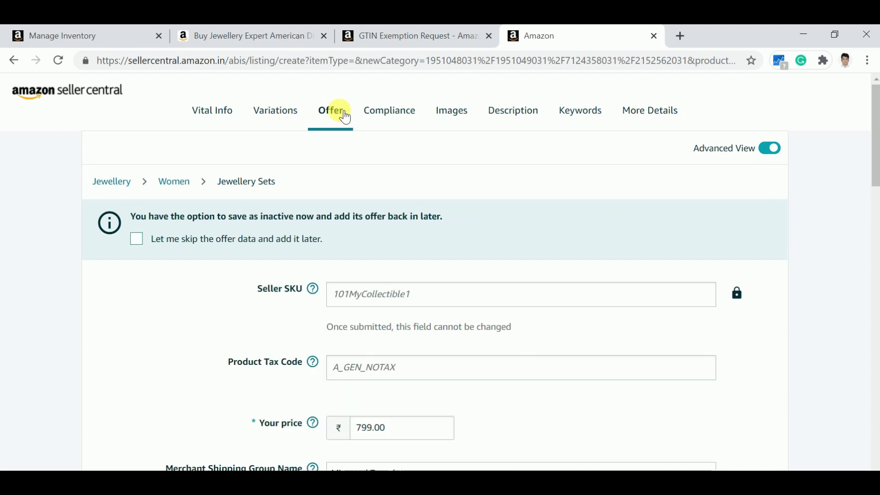
pyautogui.scroll(-10, 634, 312)
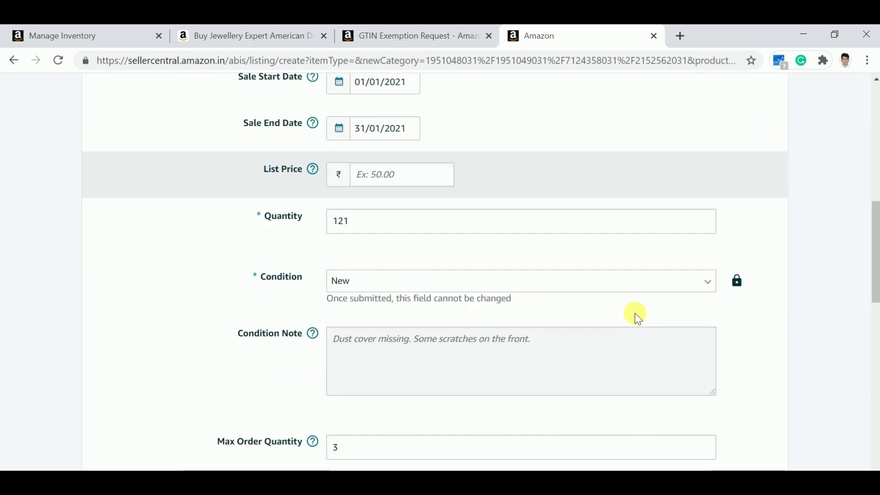
pyautogui.scroll(-13, 634, 309)
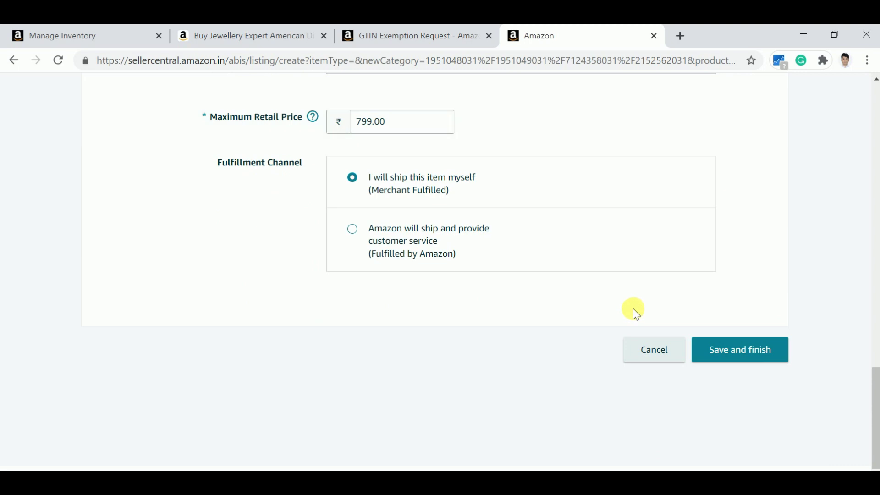
# Review the Offer form from the gift options and order quantity back up to the Seller SKU.
pyautogui.scroll(5, 633, 309)
pyautogui.scroll(5, 631, 306)
pyautogui.scroll(-3, 398, 261)
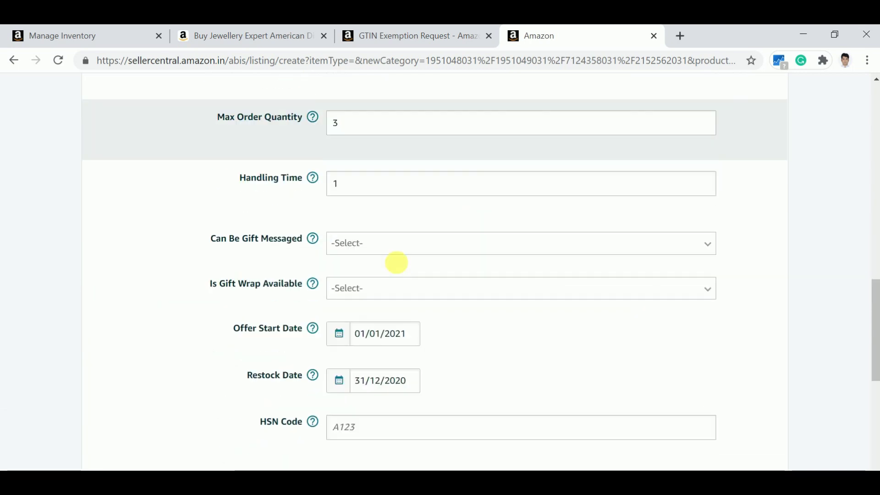
pyautogui.scroll(5, 596, 293)
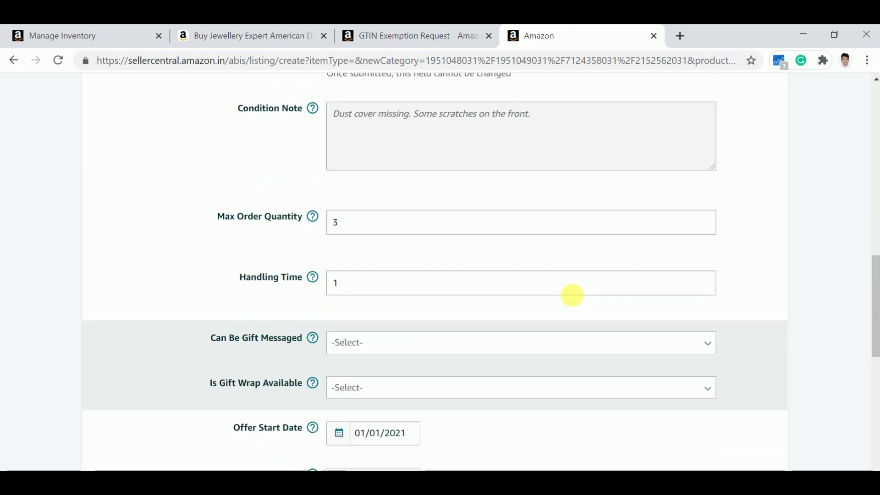
pyautogui.scroll(6, 575, 300)
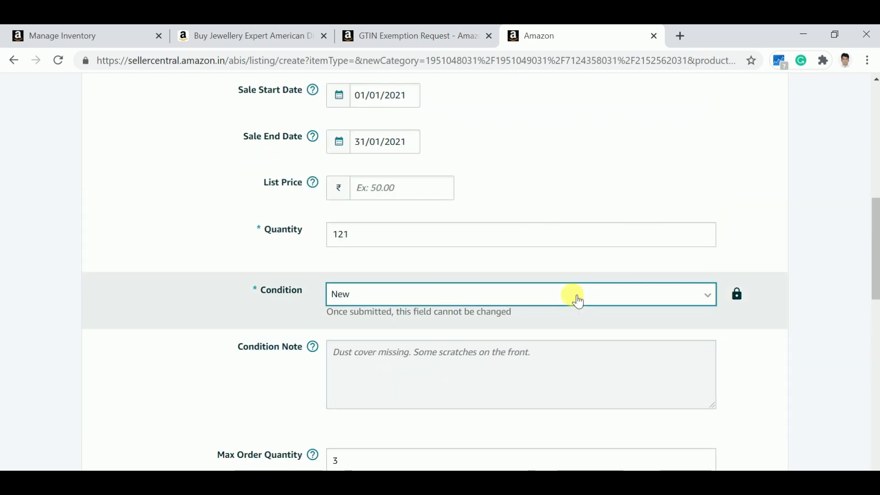
pyautogui.scroll(5, 574, 298)
pyautogui.scroll(-1, 574, 298)
pyautogui.scroll(-1, 572, 295)
pyautogui.scroll(4, 571, 295)
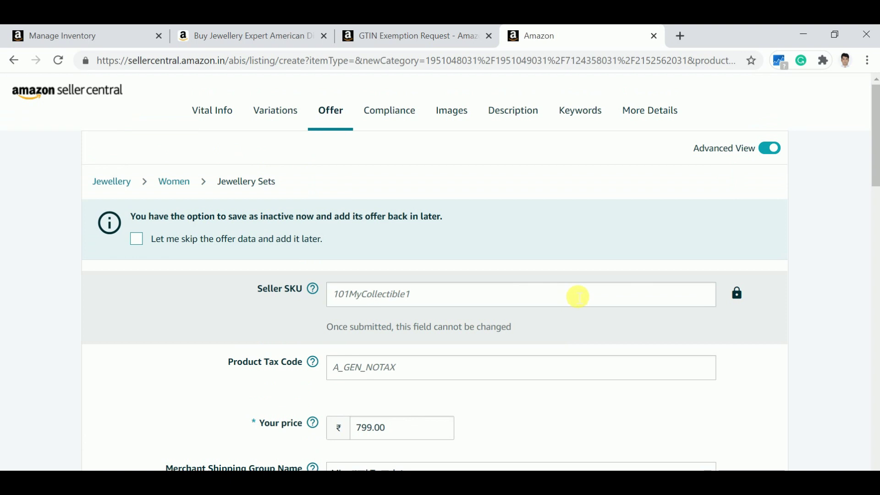
# Check the lower Offer fields, including handling time, offer start date, restock date, maximum retail price and fulfillment channel.
pyautogui.scroll(-6, 577, 293)
pyautogui.scroll(-12, 575, 291)
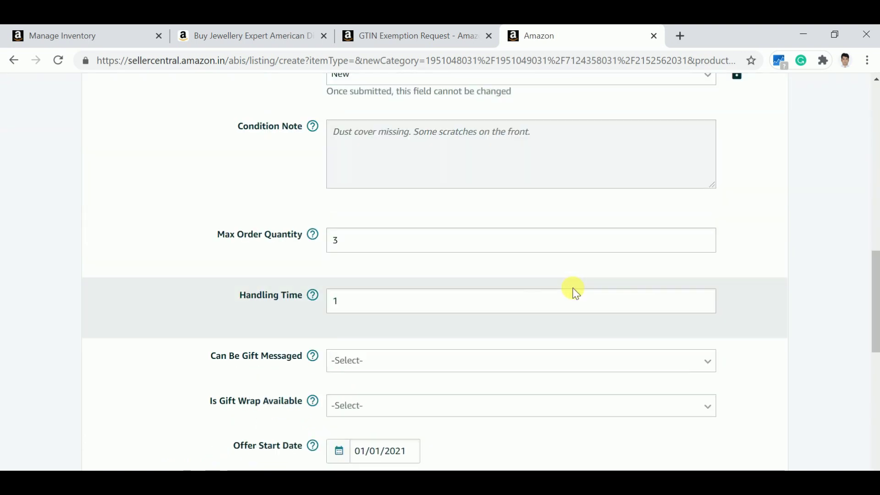
pyautogui.scroll(-5, 575, 293)
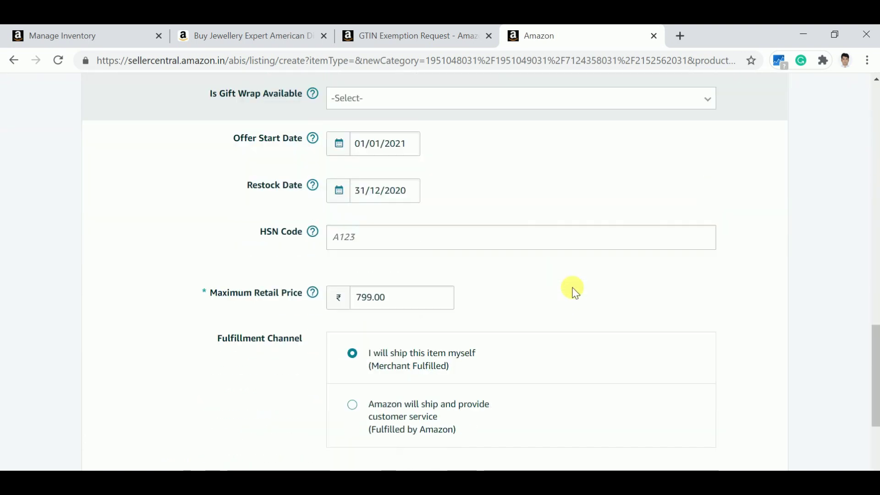
pyautogui.scroll(-3, 575, 291)
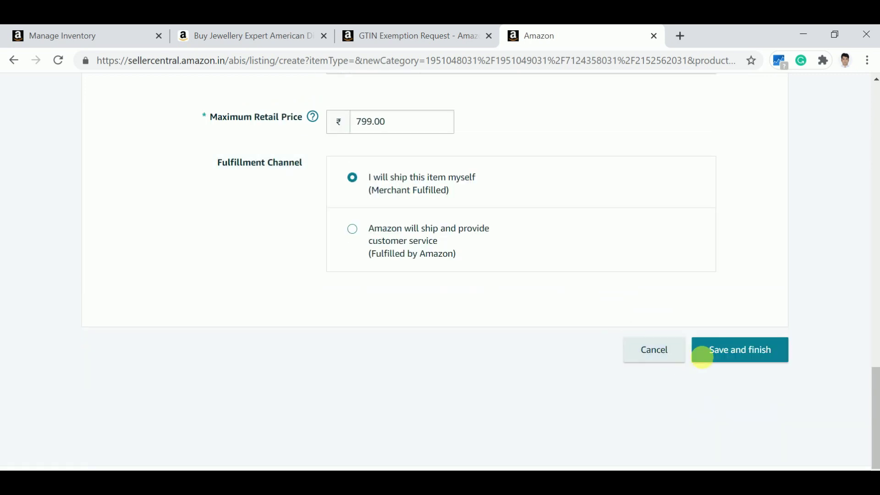
pyautogui.scroll(6, 424, 316)
pyautogui.scroll(20, 523, 311)
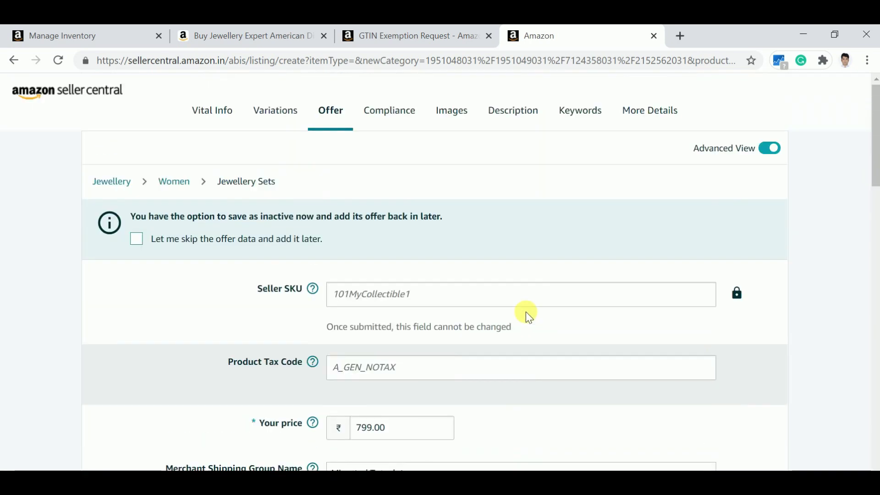
# Go through the whole Offer form once more, from the prices and sale dates to the end where the listing is saved.
pyautogui.scroll(-1, 332, 397)
pyautogui.scroll(-3, 357, 387)
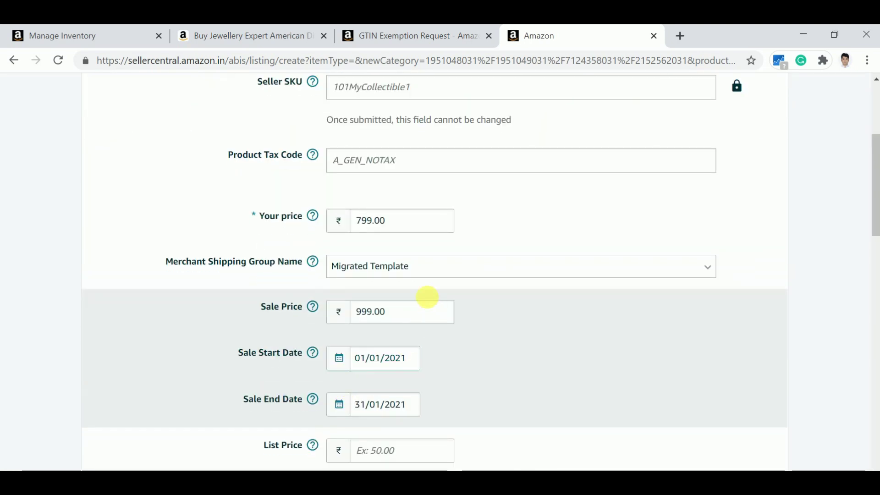
pyautogui.scroll(-3, 429, 298)
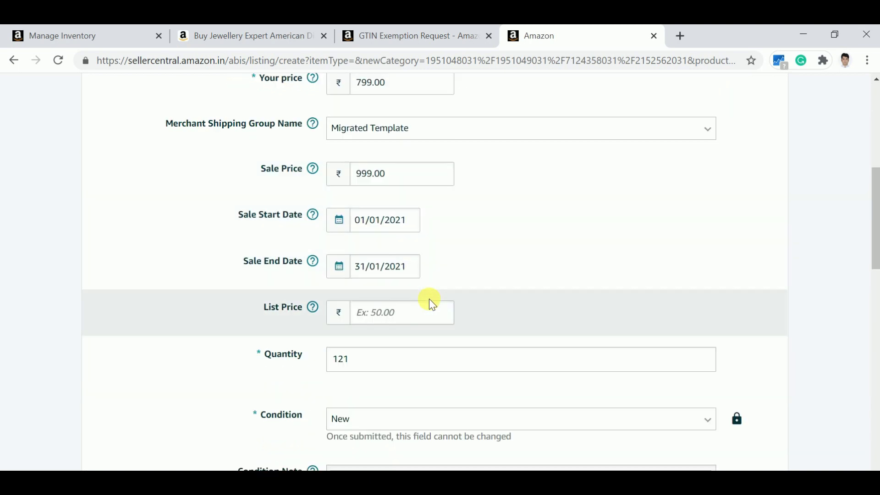
pyautogui.scroll(-7, 431, 303)
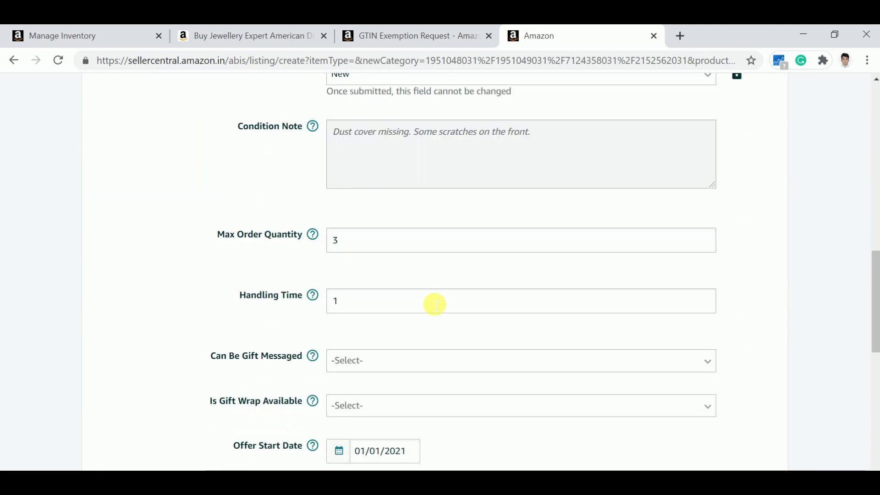
pyautogui.scroll(-3, 434, 304)
pyautogui.scroll(-3, 429, 300)
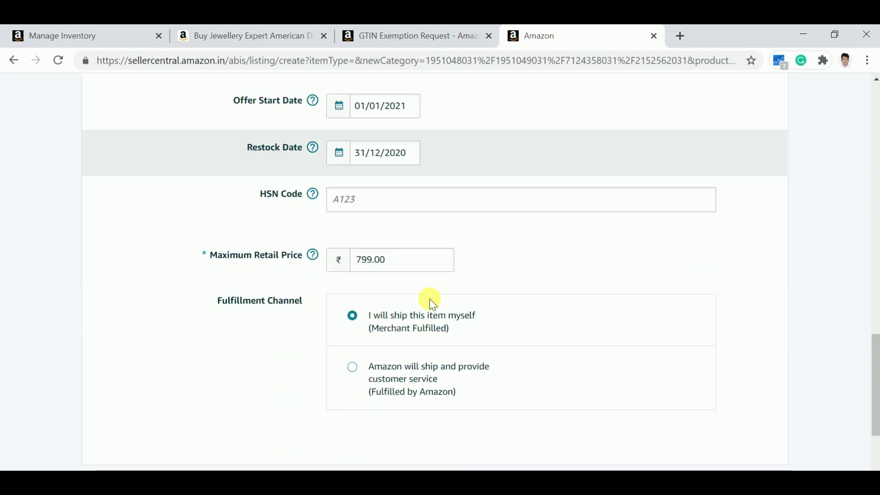
pyautogui.scroll(20, 485, 329)
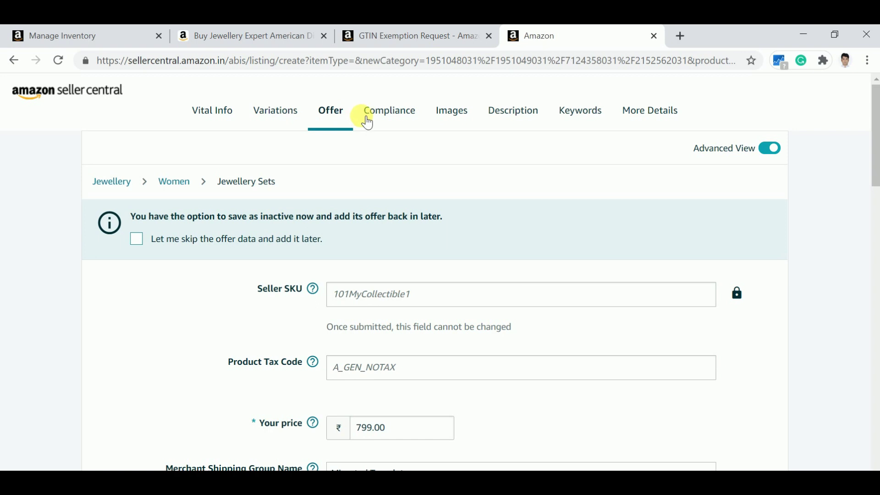
pyautogui.scroll(-20, 510, 196)
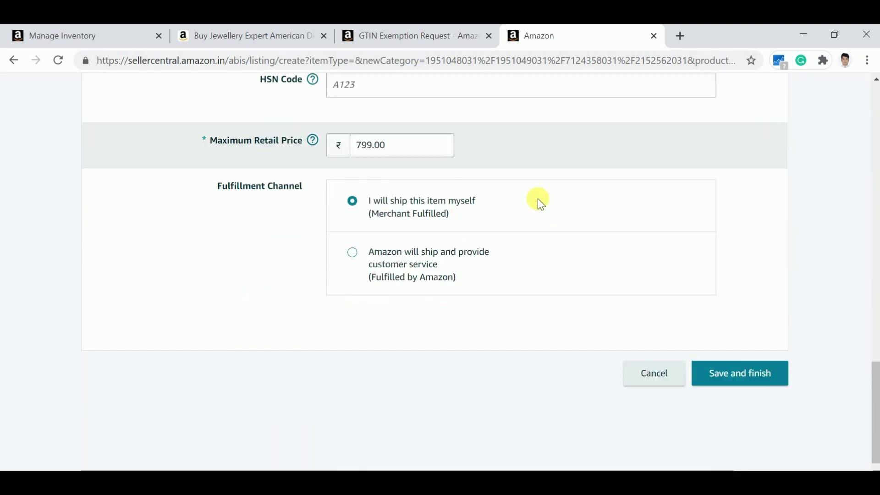
pyautogui.scroll(-2, 541, 204)
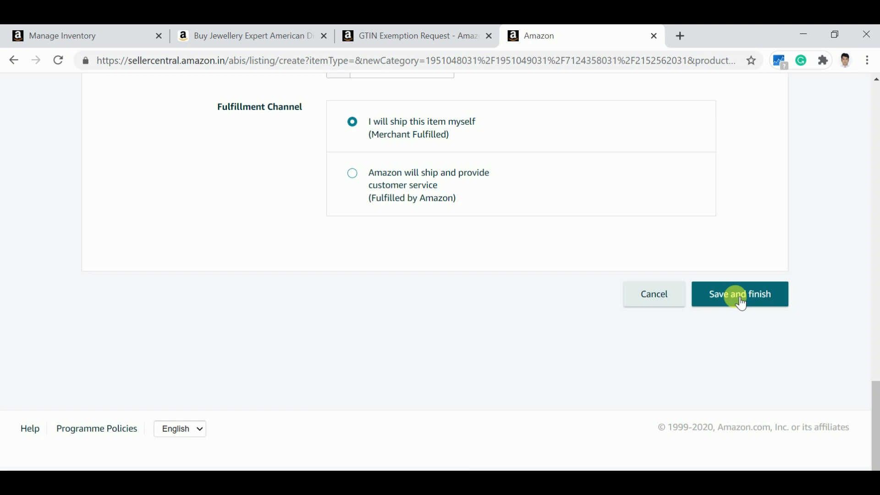